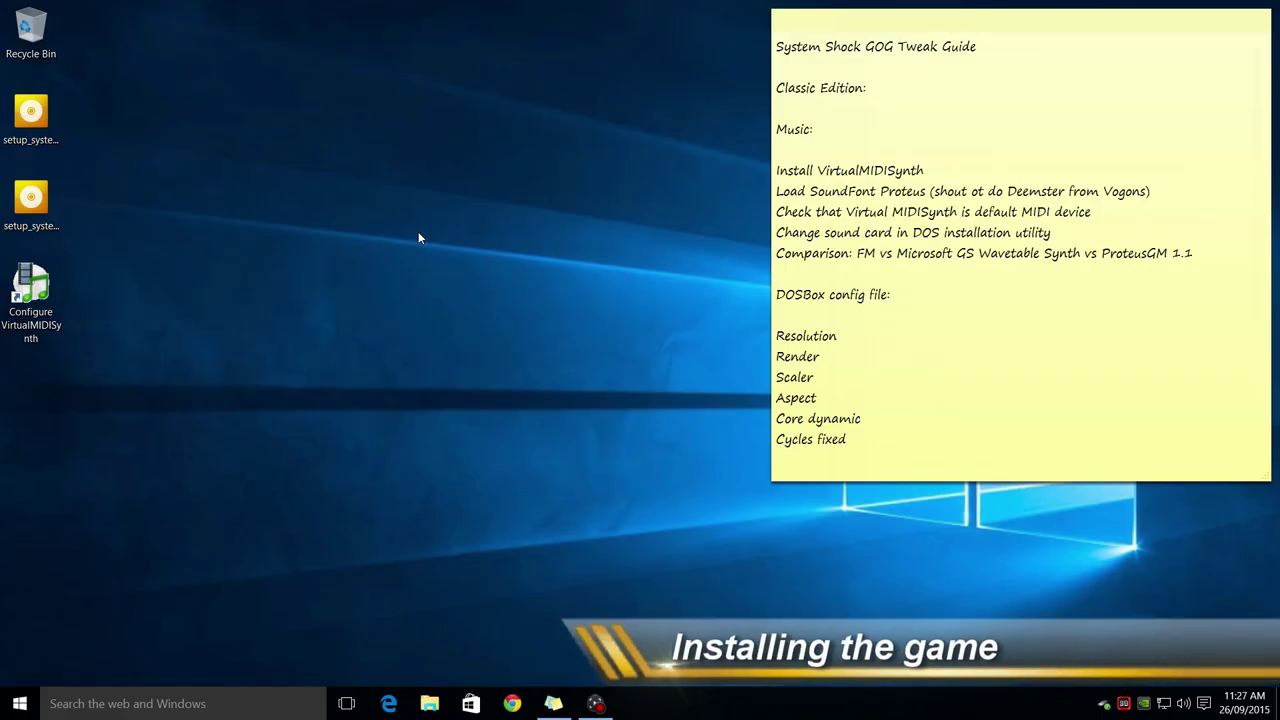
- Run the setup_system_shock_classic_2.0.0.3.exe installer, allow it to make changes, and install the game
click(33, 200)
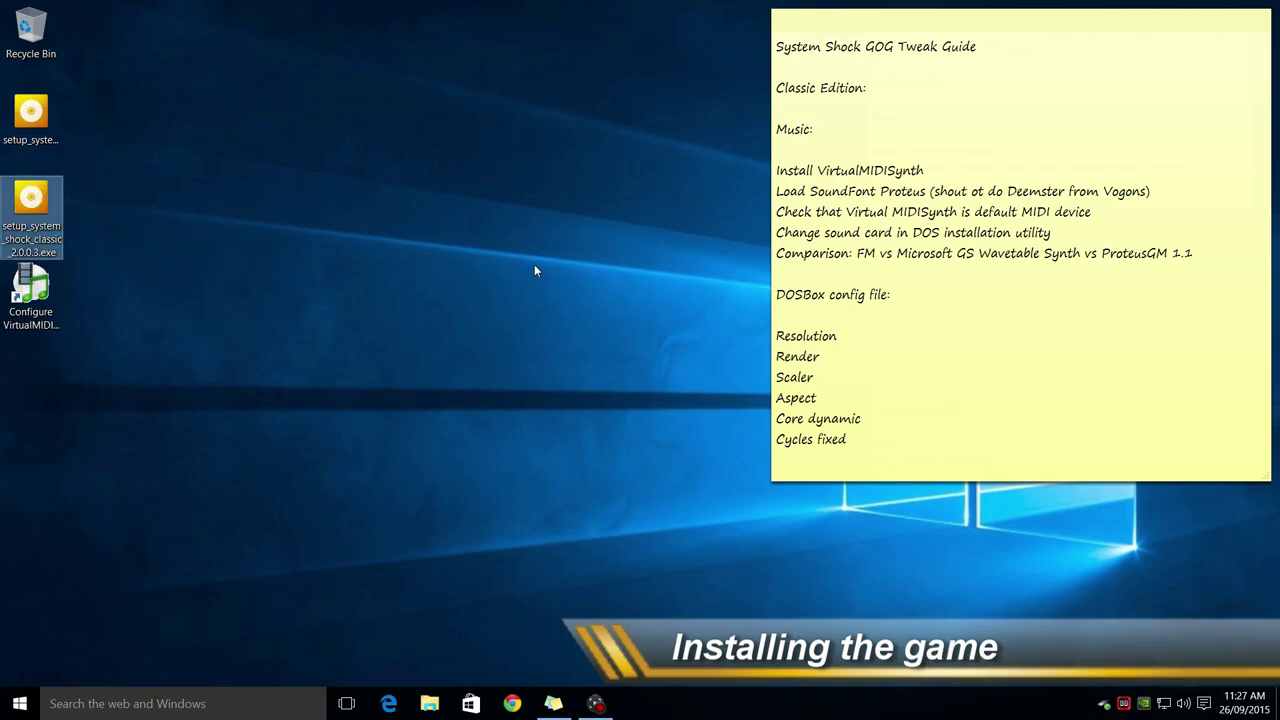
key(Return)
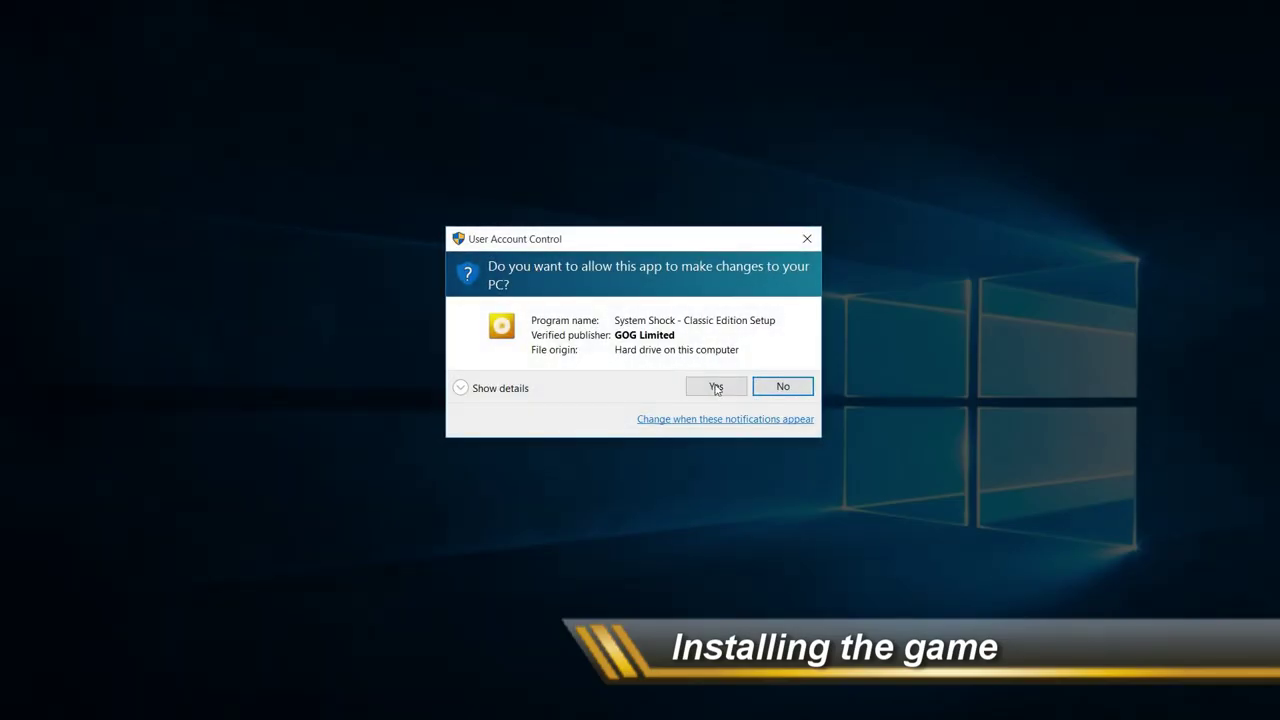
click(714, 383)
click(652, 386)
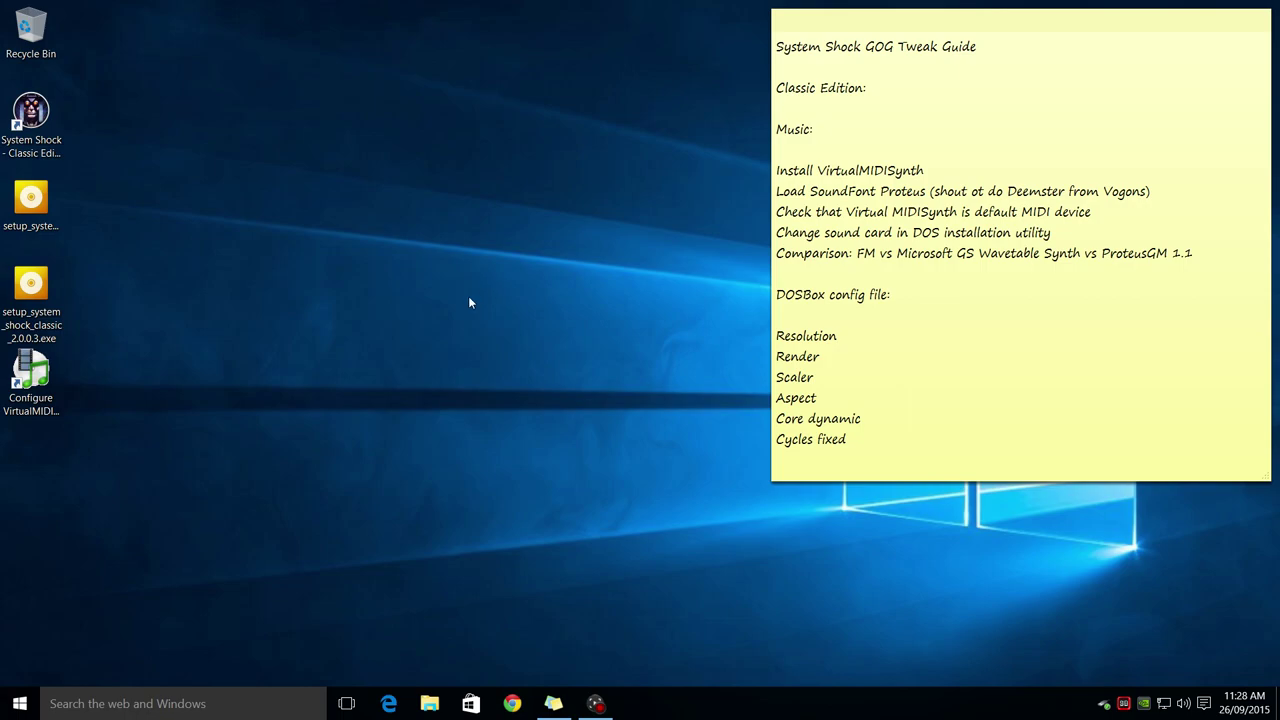
- Show the contents of the System Shock - Classic Edition folder among the installed programs
click(19, 703)
click(58, 631)
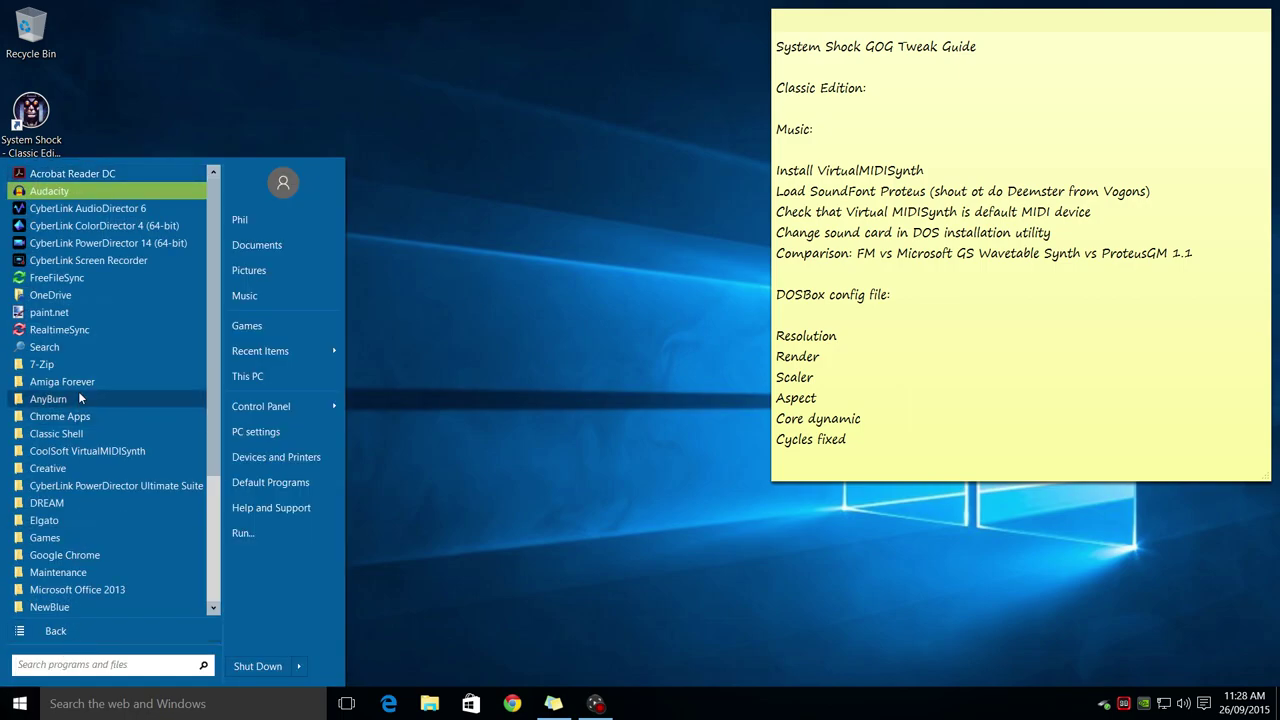
scroll(80, 398, down, 4)
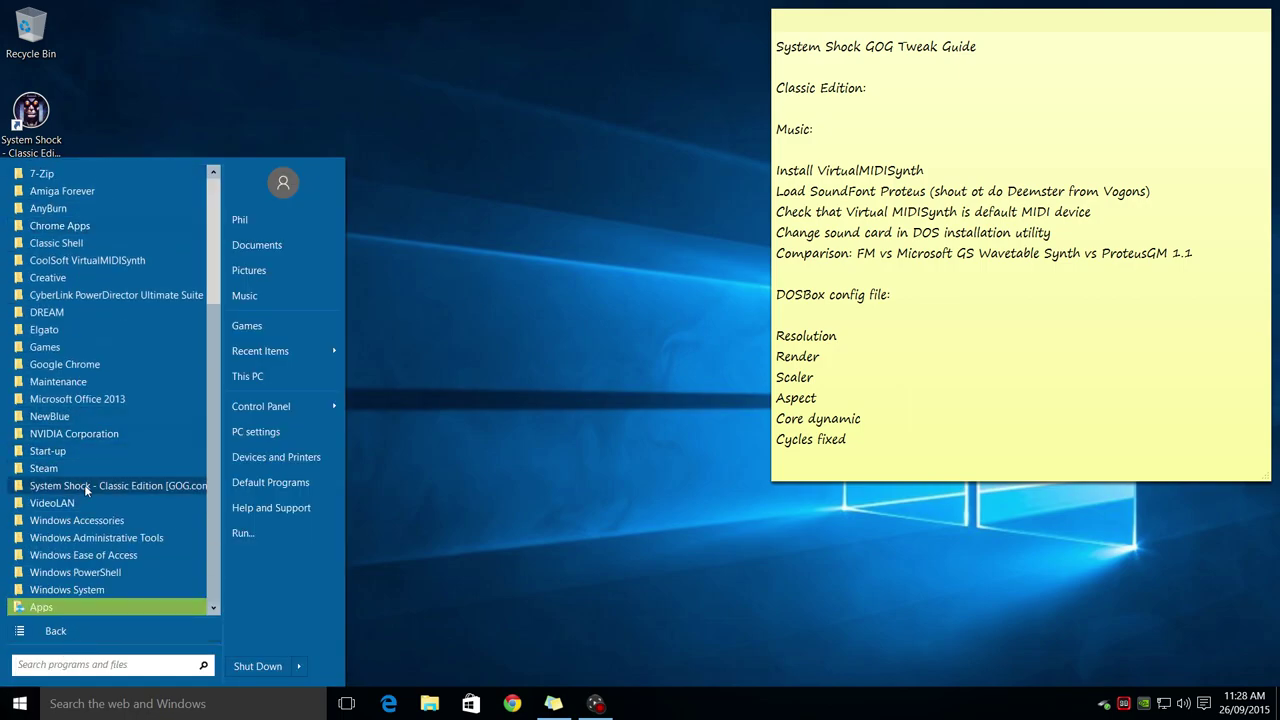
click(86, 488)
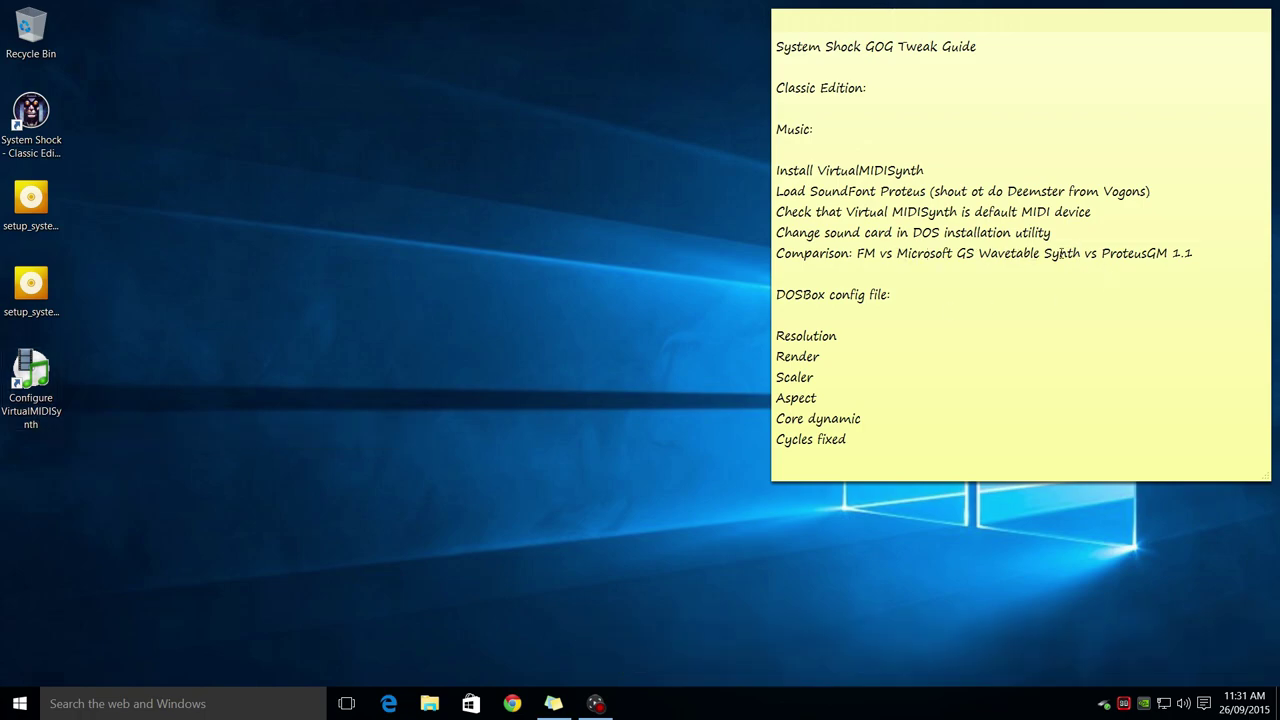
- Check the soundfont chain in the VirtualMIDISynth configurator and close it
double_click(33, 380)
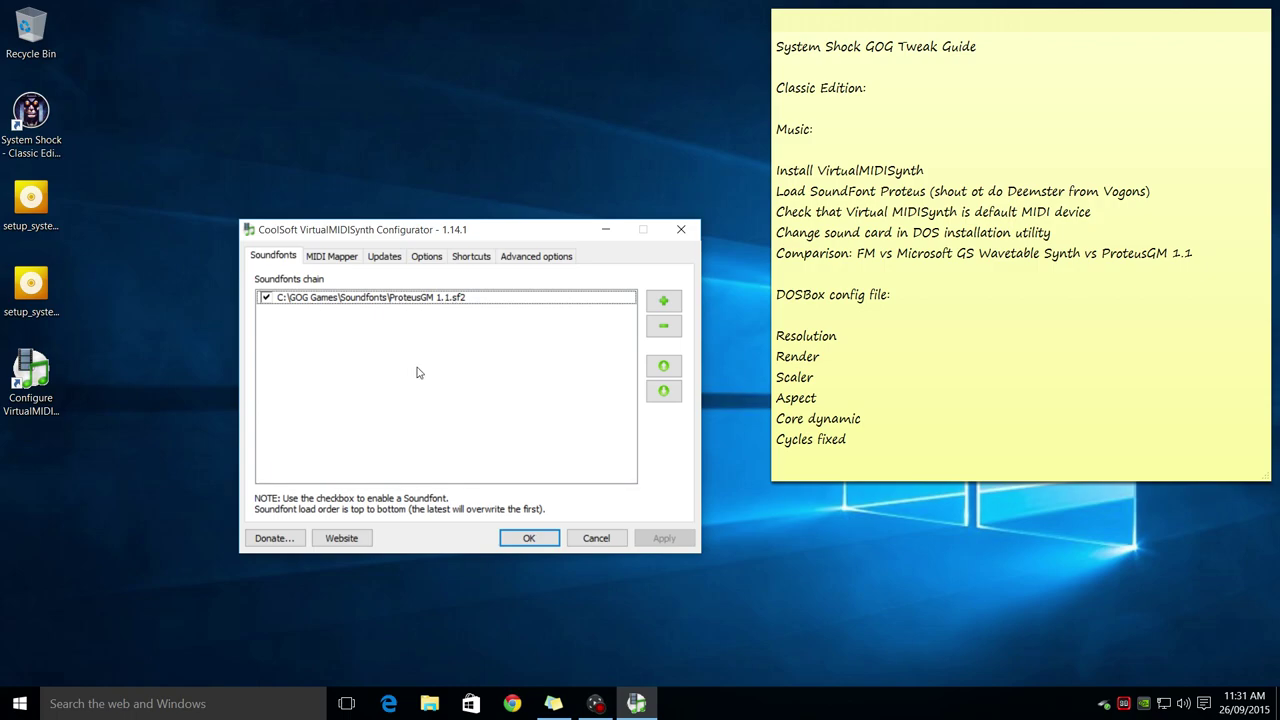
click(529, 538)
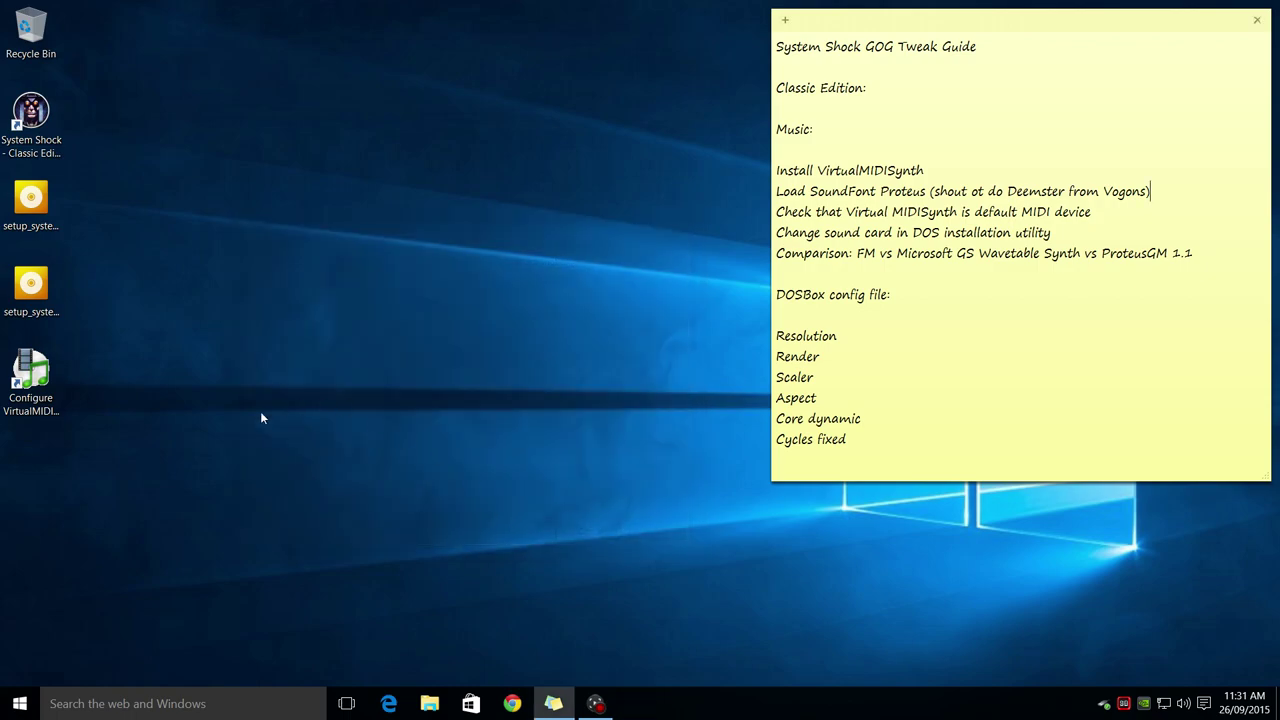
- Launch the Config utility of System Shock - Classic Edition and choose English as the language
click(19, 701)
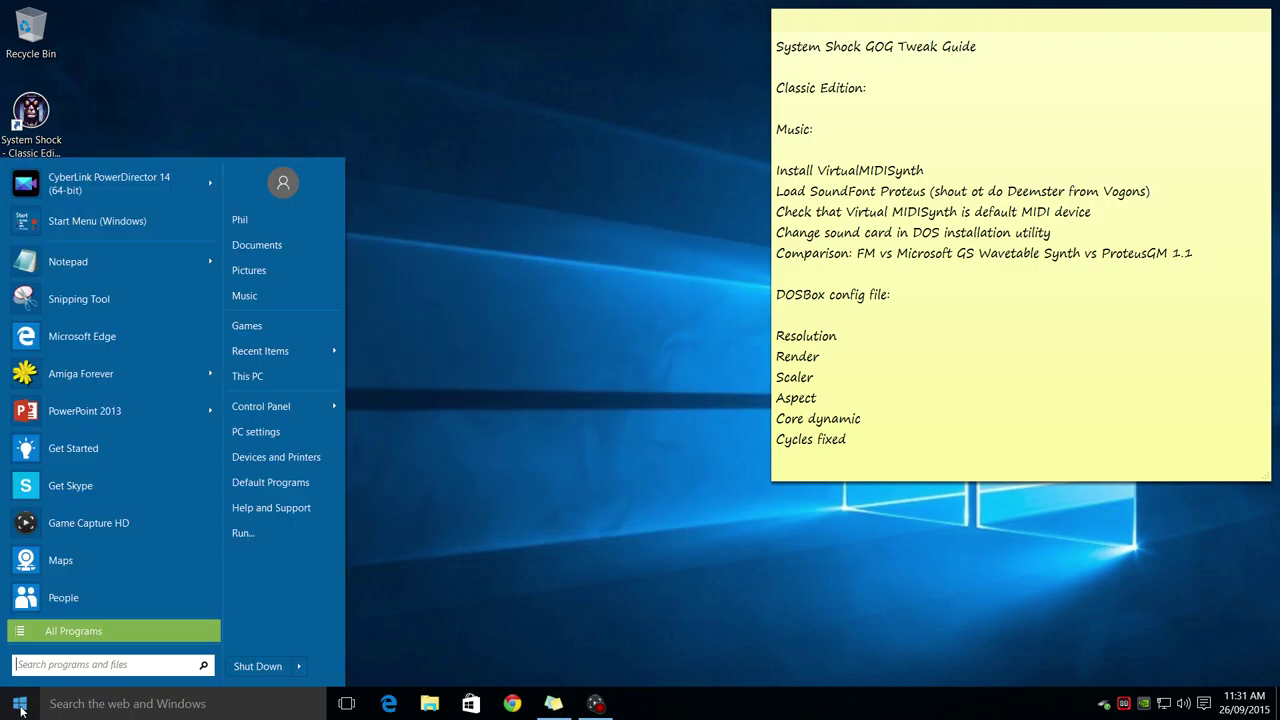
click(62, 635)
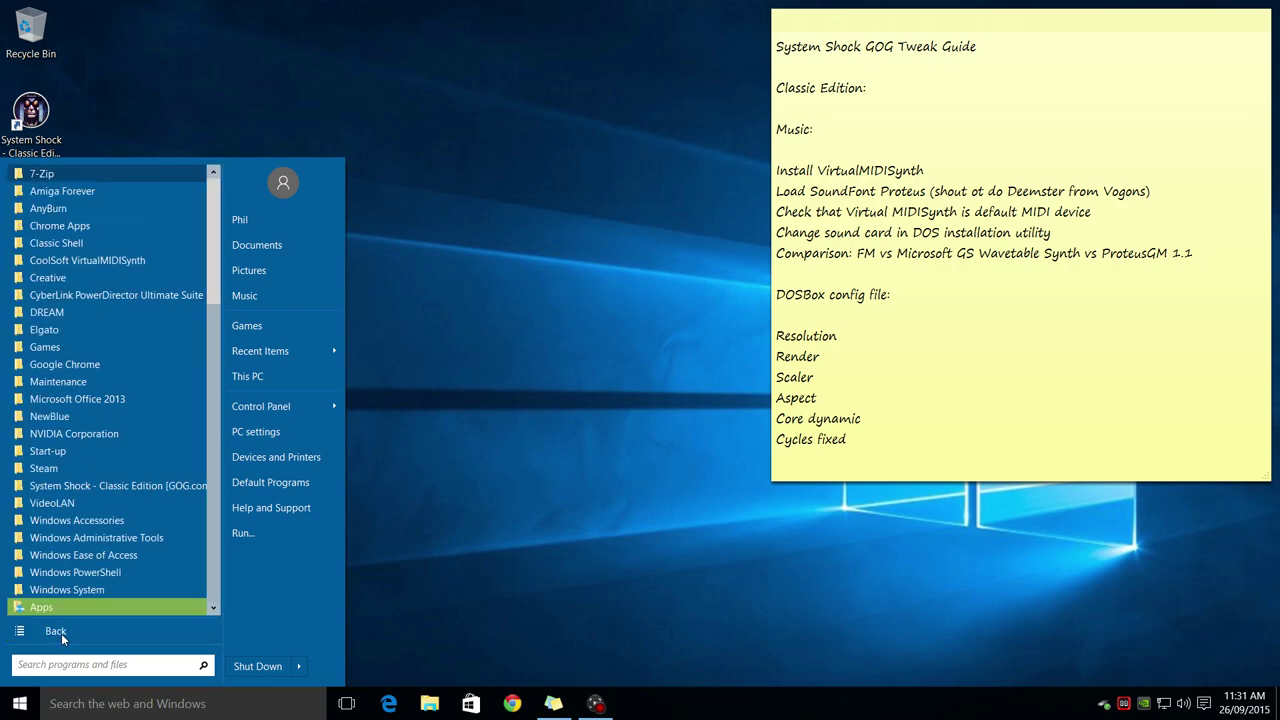
click(78, 487)
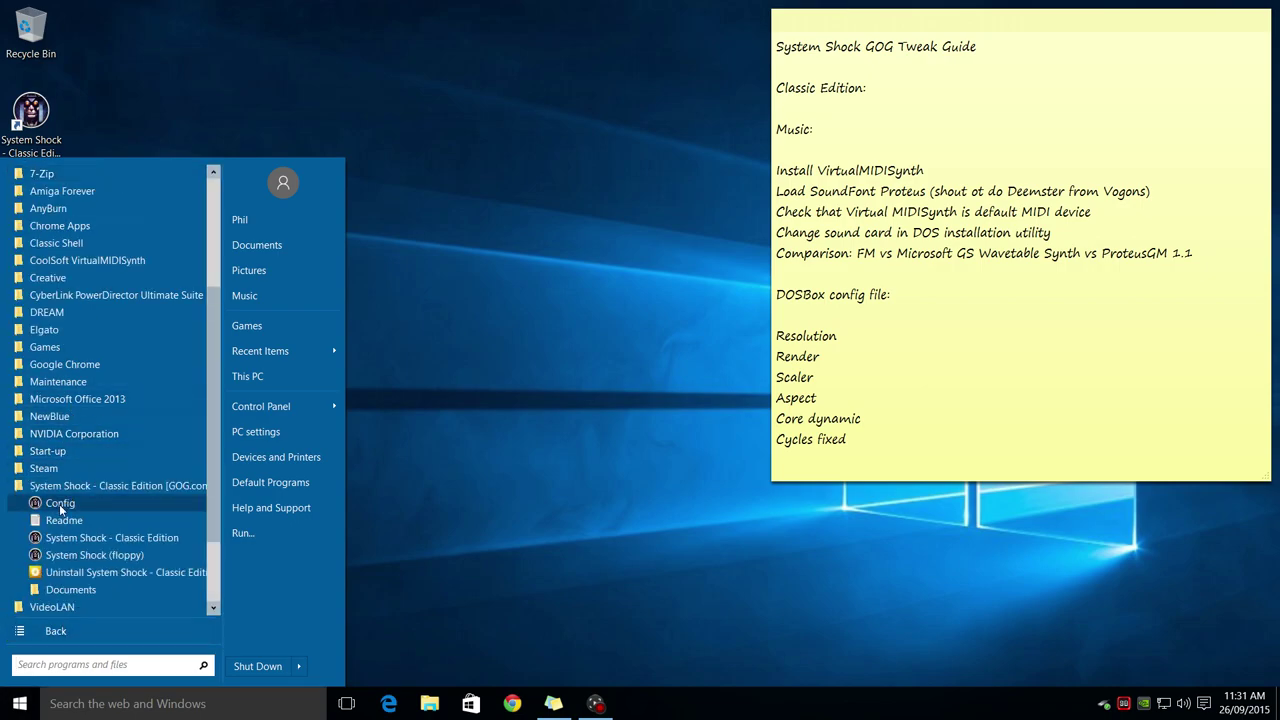
click(60, 506)
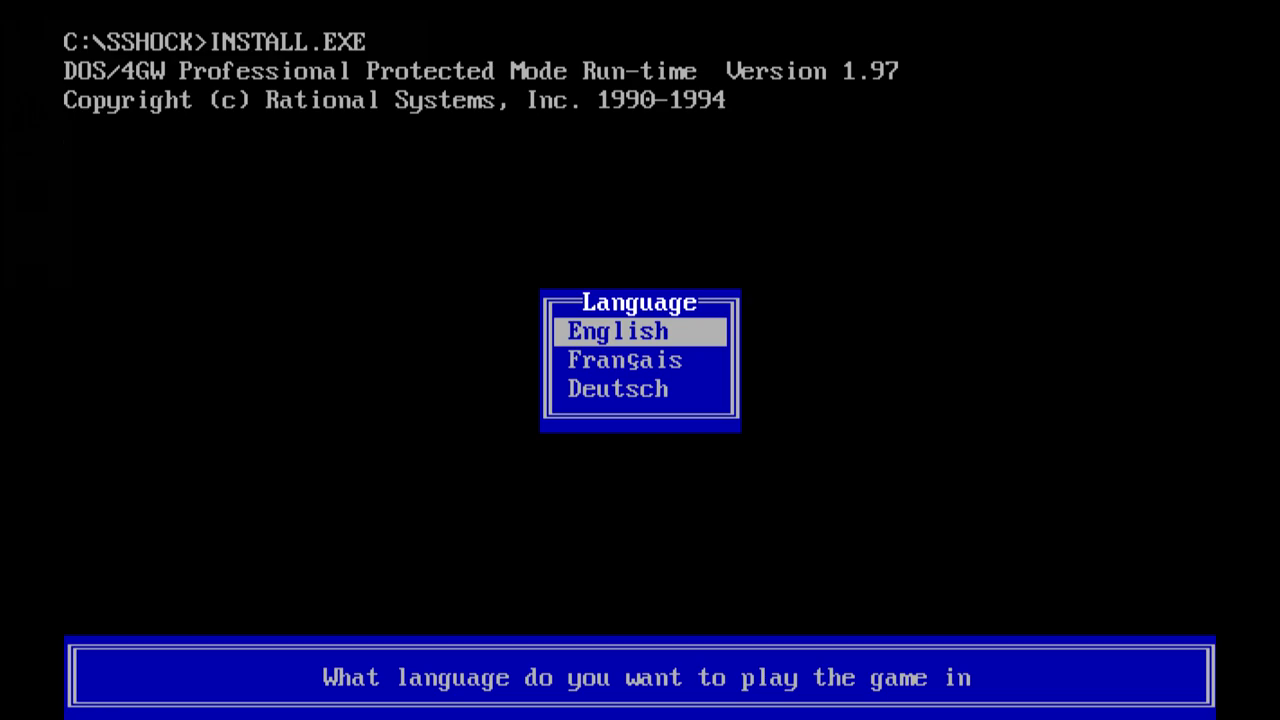
key(Return)
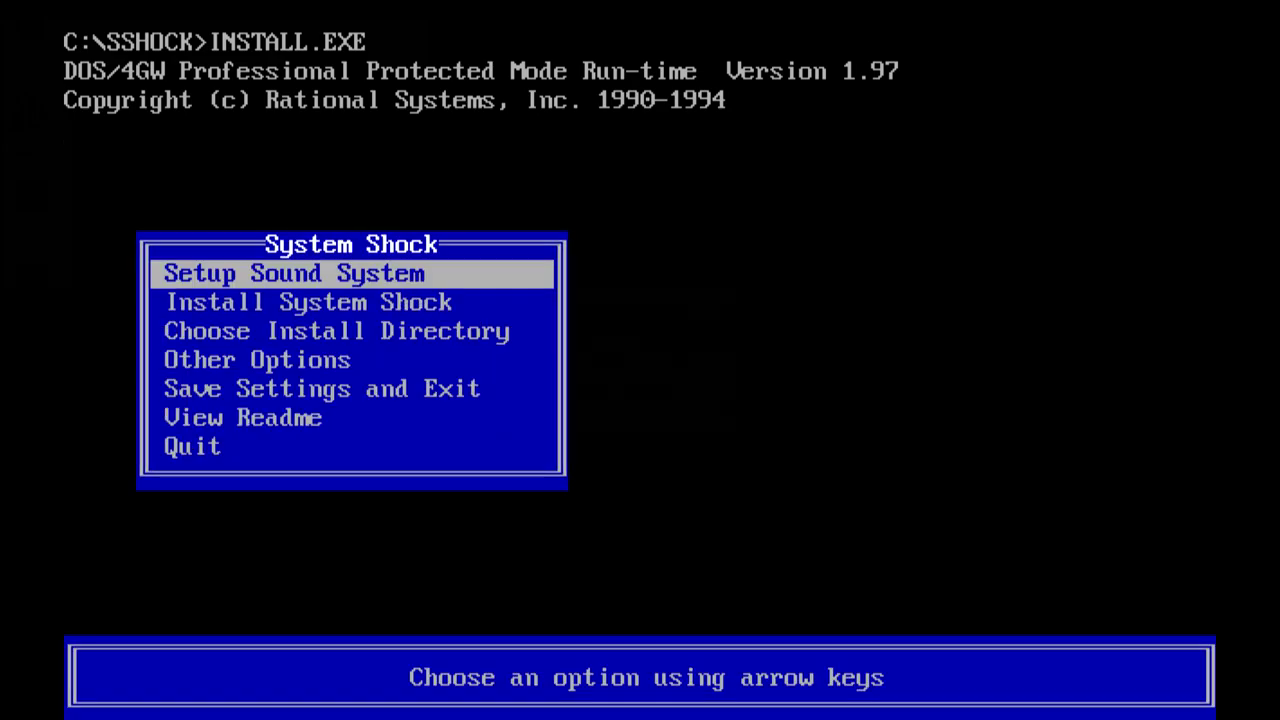
- Set the music card to General Midi in the sound setup and auto-detect its settings
key(Return)
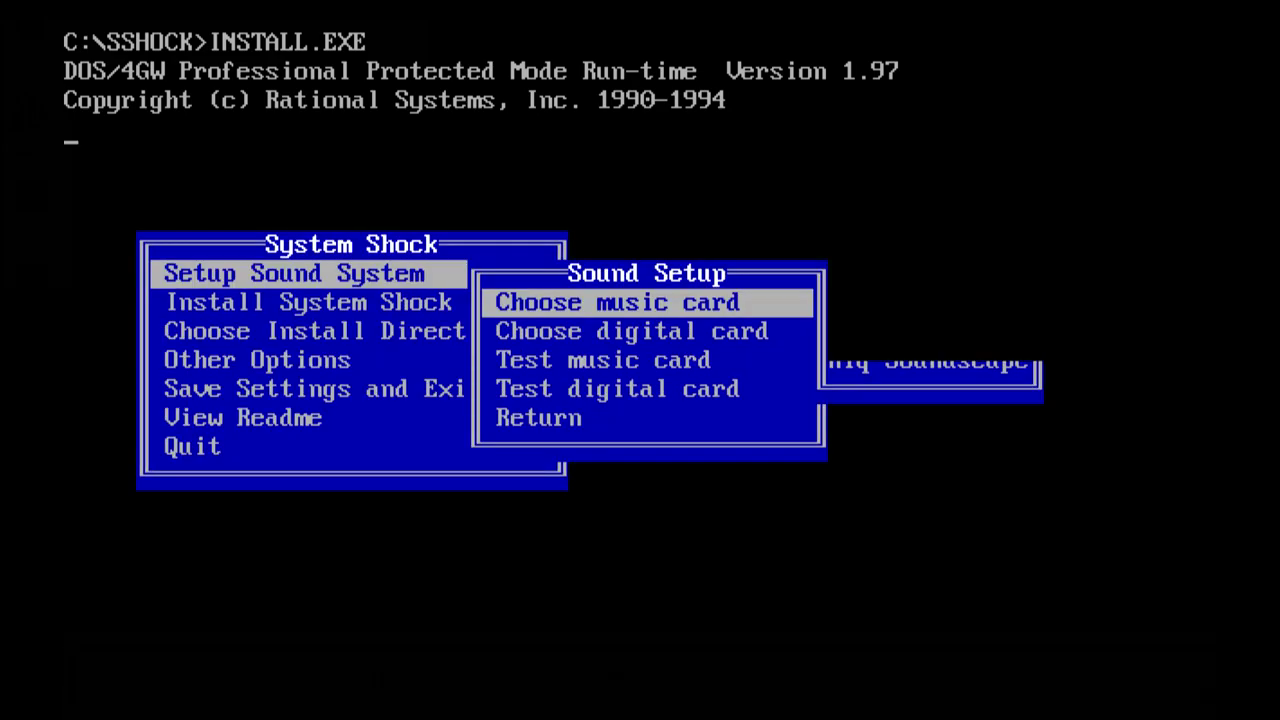
key(Return)
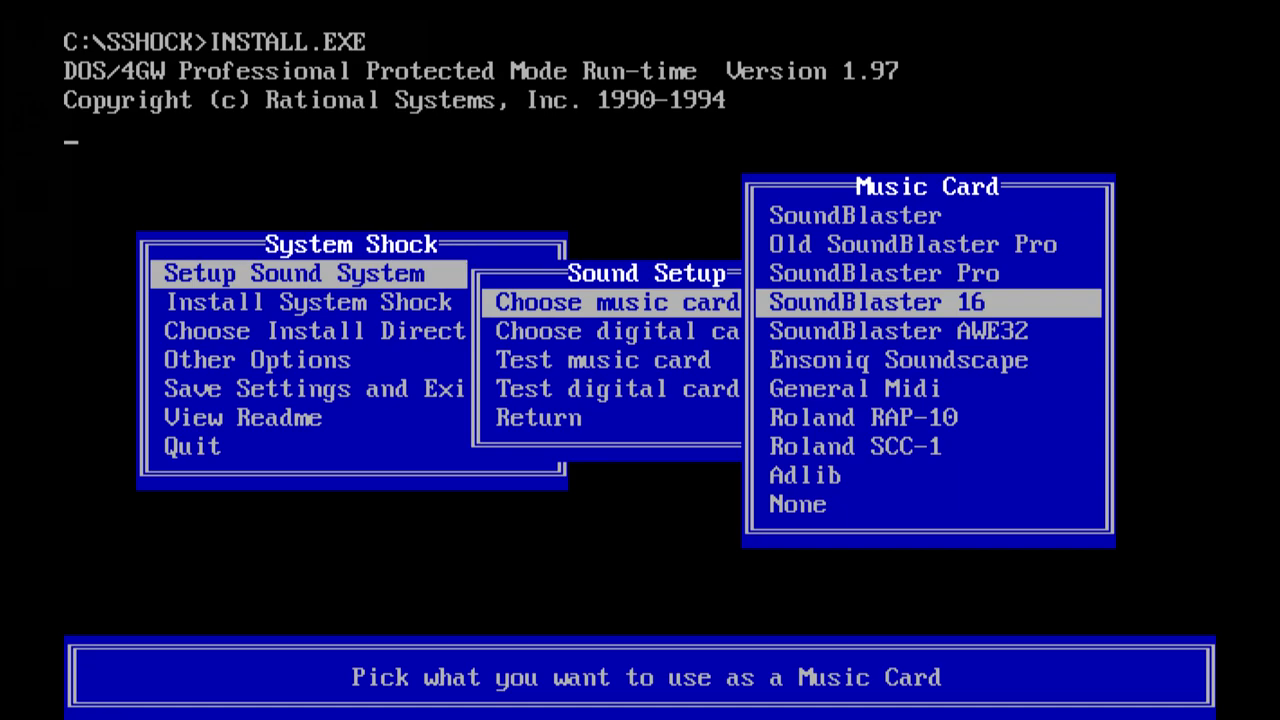
key(Down)
key(Down)
key(Down)
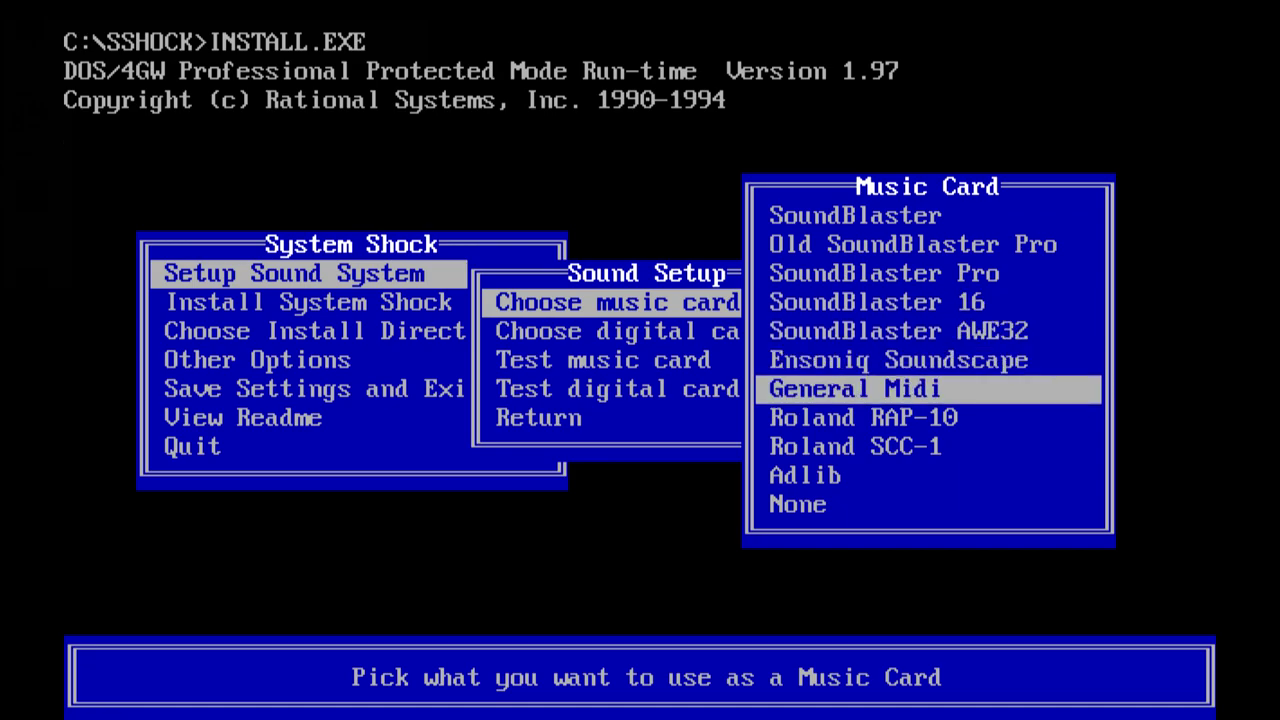
key(Return)
key(Return)
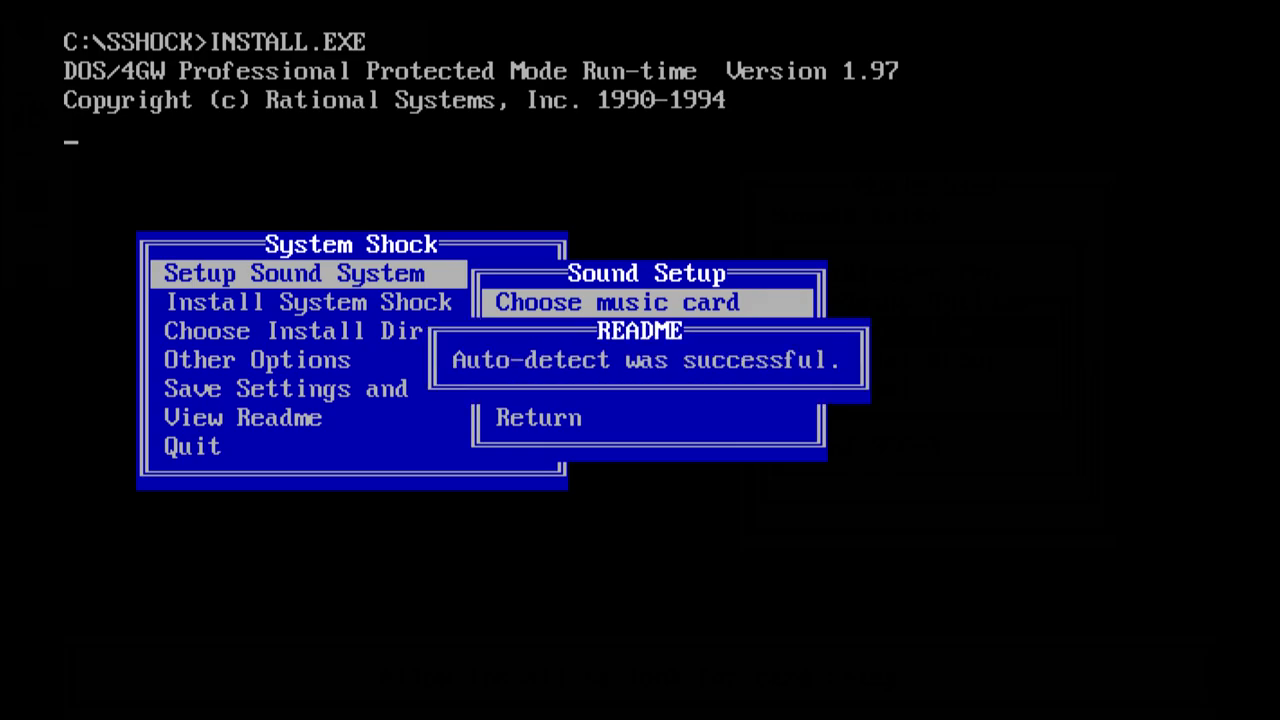
key(Return)
- Set the digital card to SoundBlaster 16 using Auto Setup
key(Down)
key(Return)
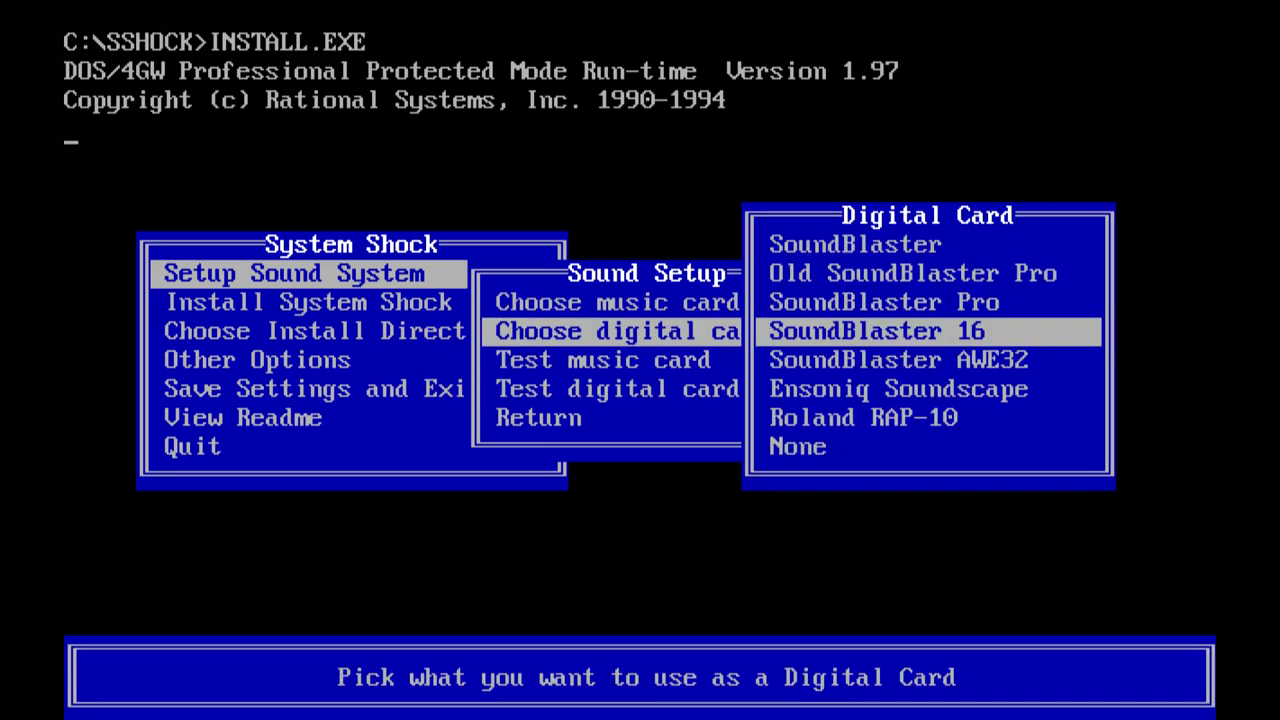
key(Return)
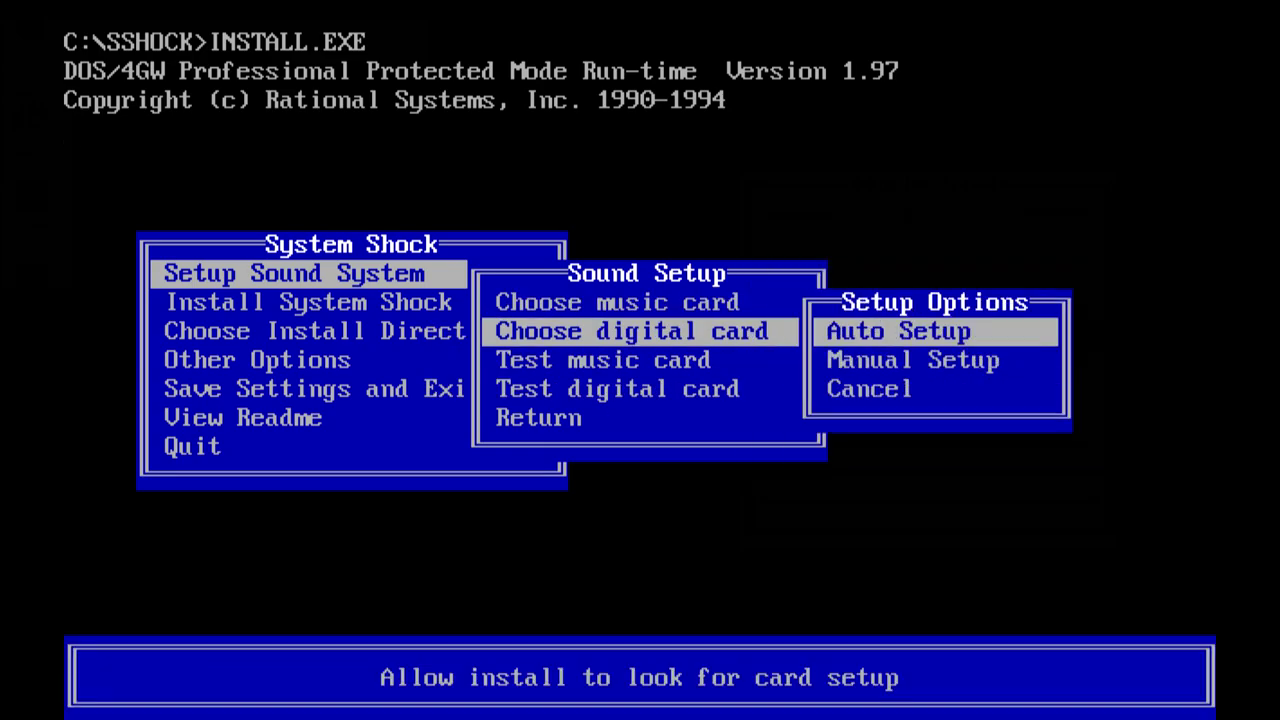
key(Return)
key(Return)
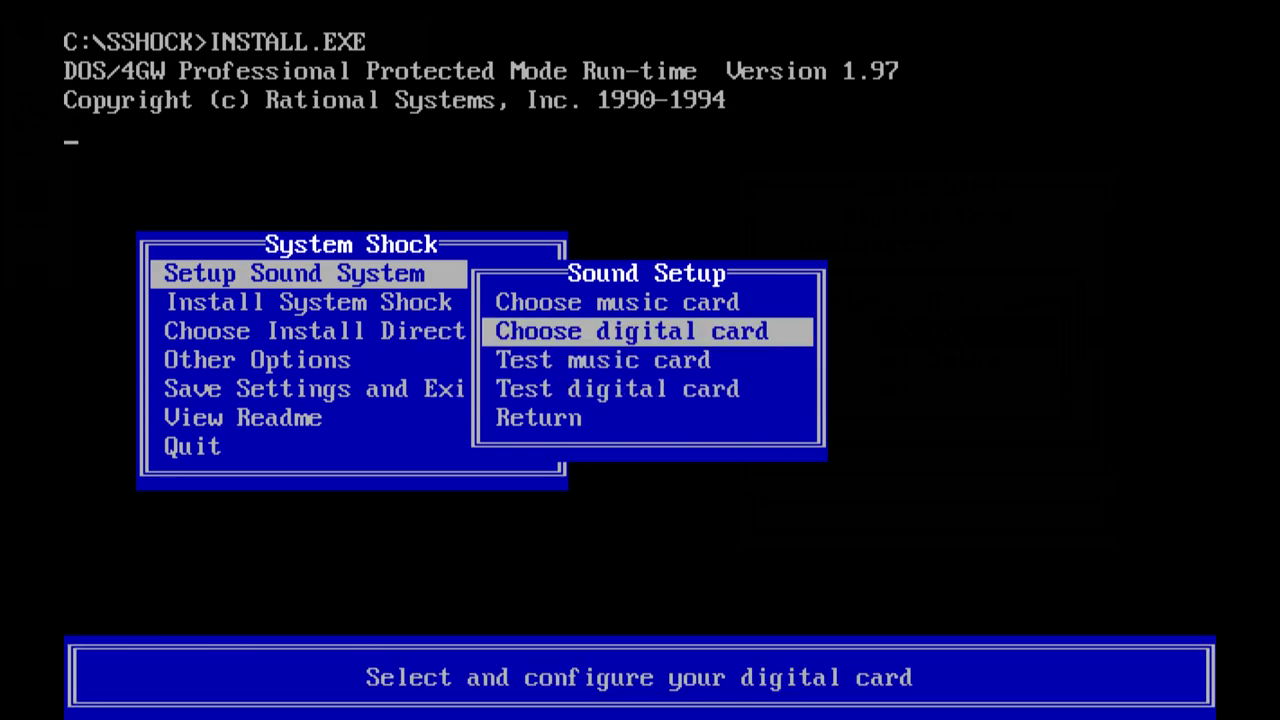
- Test the music card and the digital card, and return to the main setup menu
key(Down)
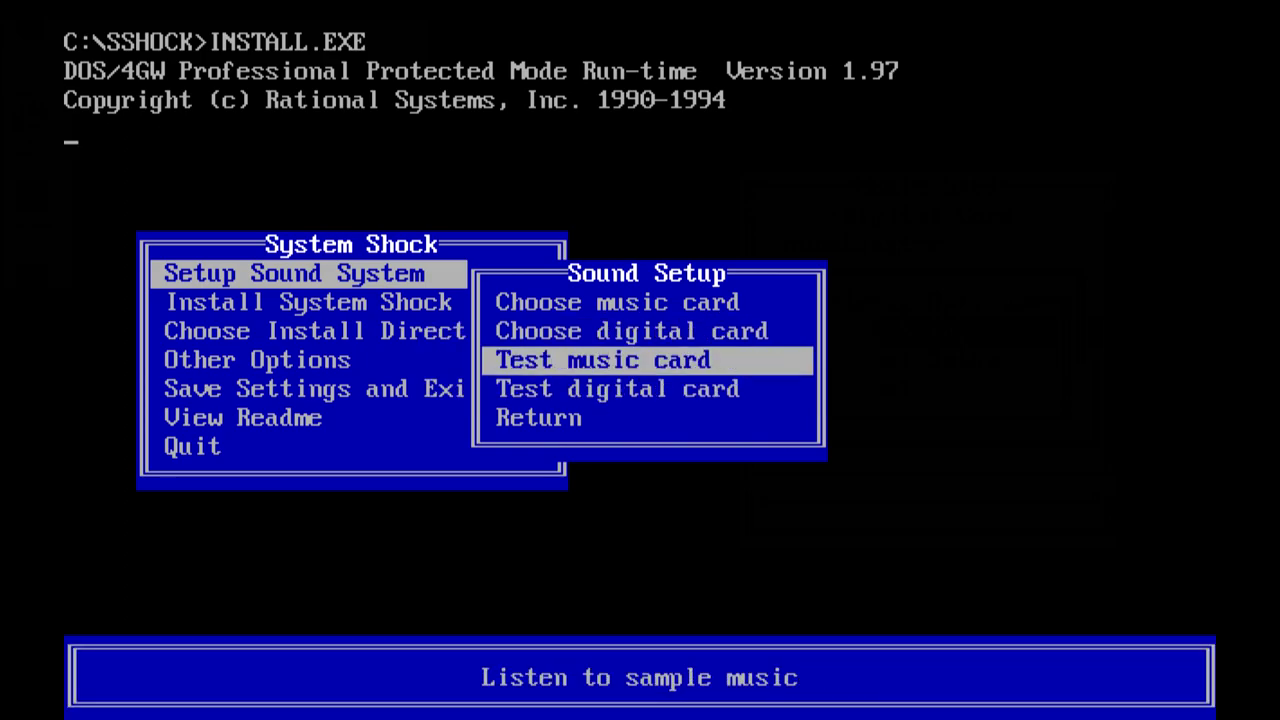
key(Return)
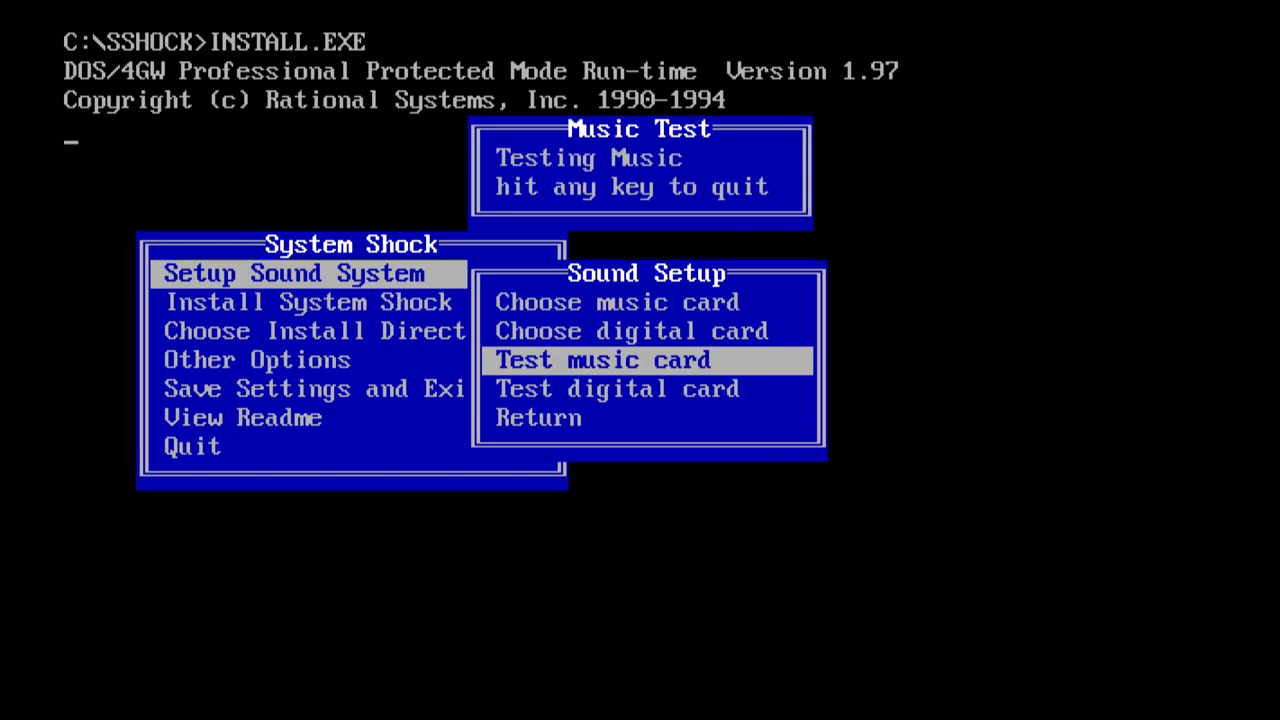
key(Escape)
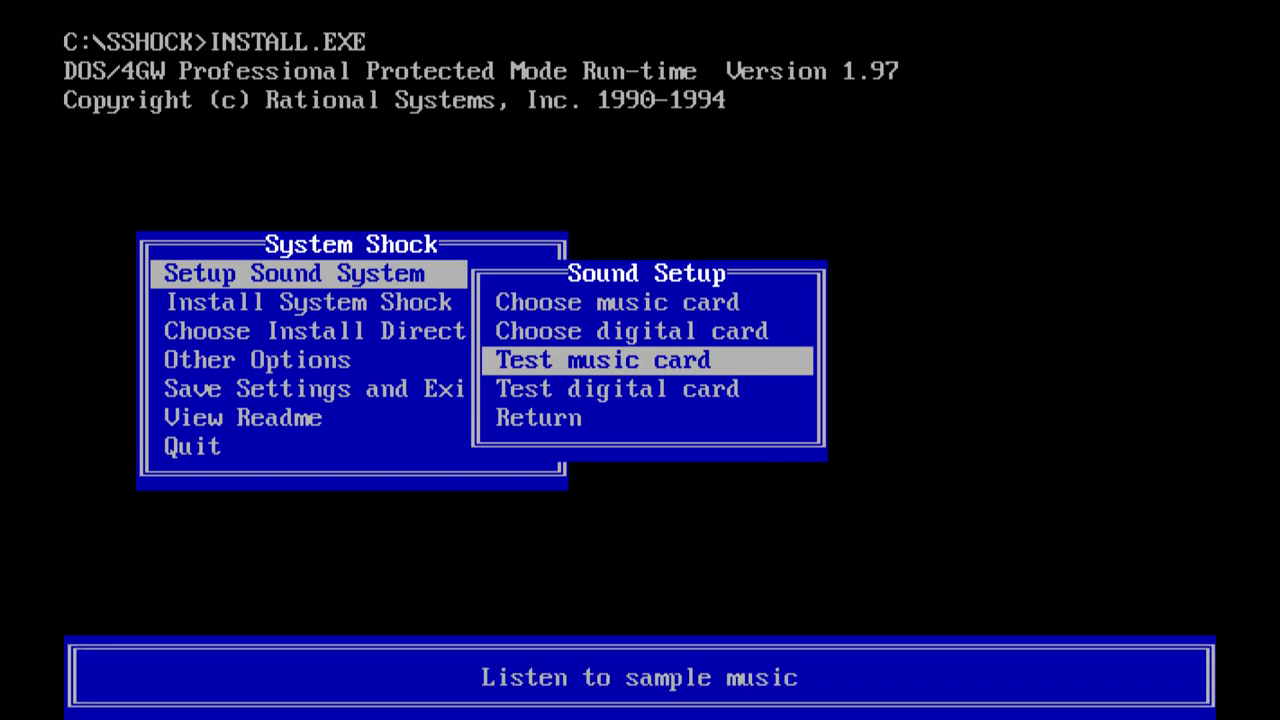
key(Down)
key(Return)
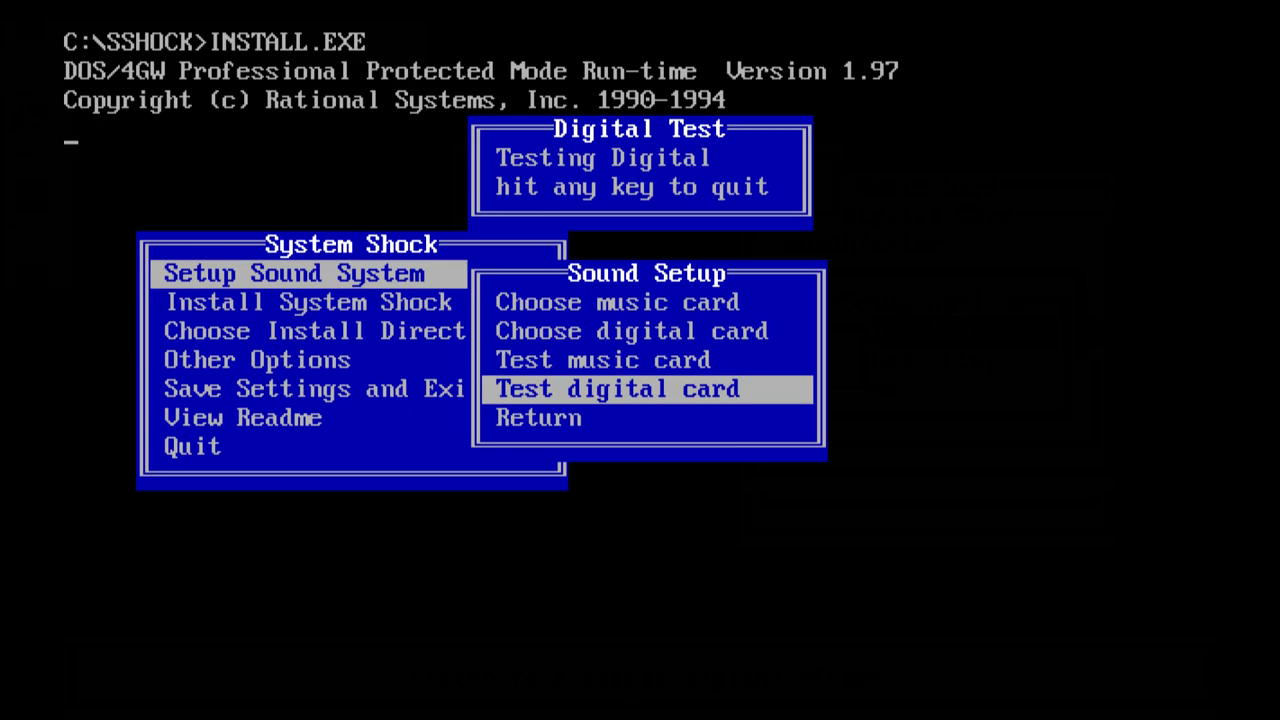
key(Escape)
key(Down)
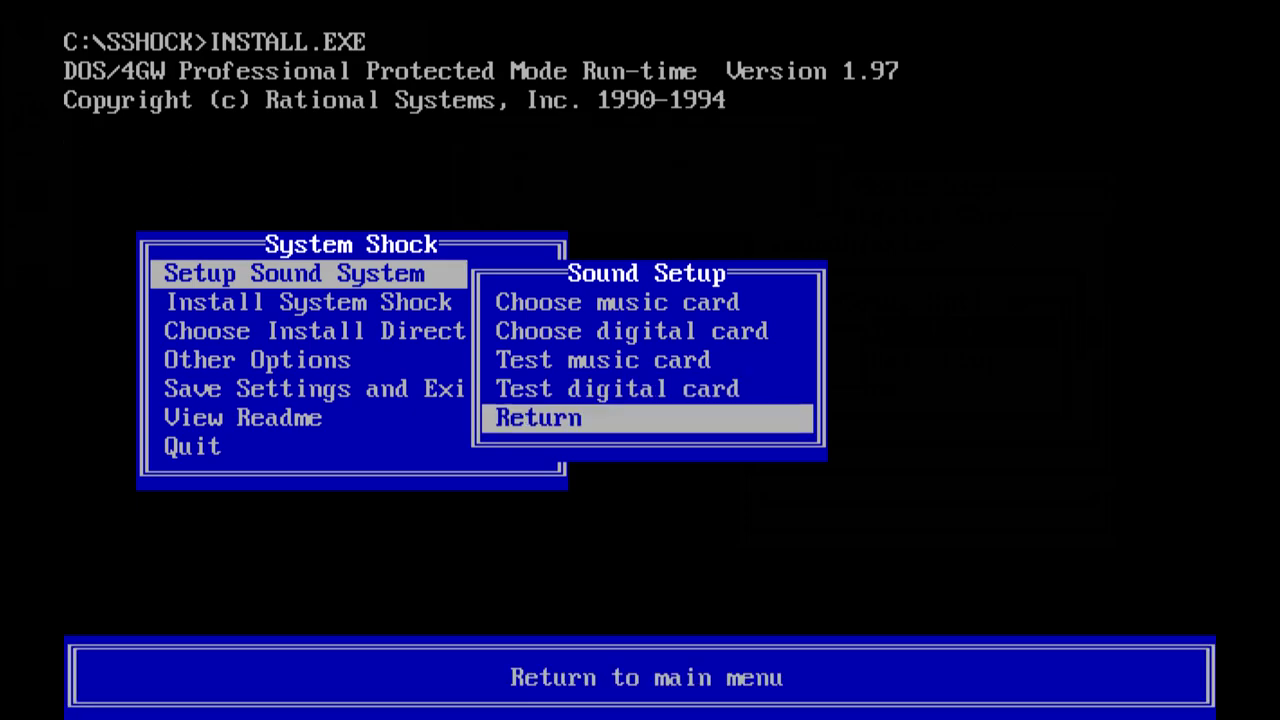
key(Return)
- Set the joystick type to No Joystick in the other configuration options
key(Down)
key(Down)
key(Down)
key(Return)
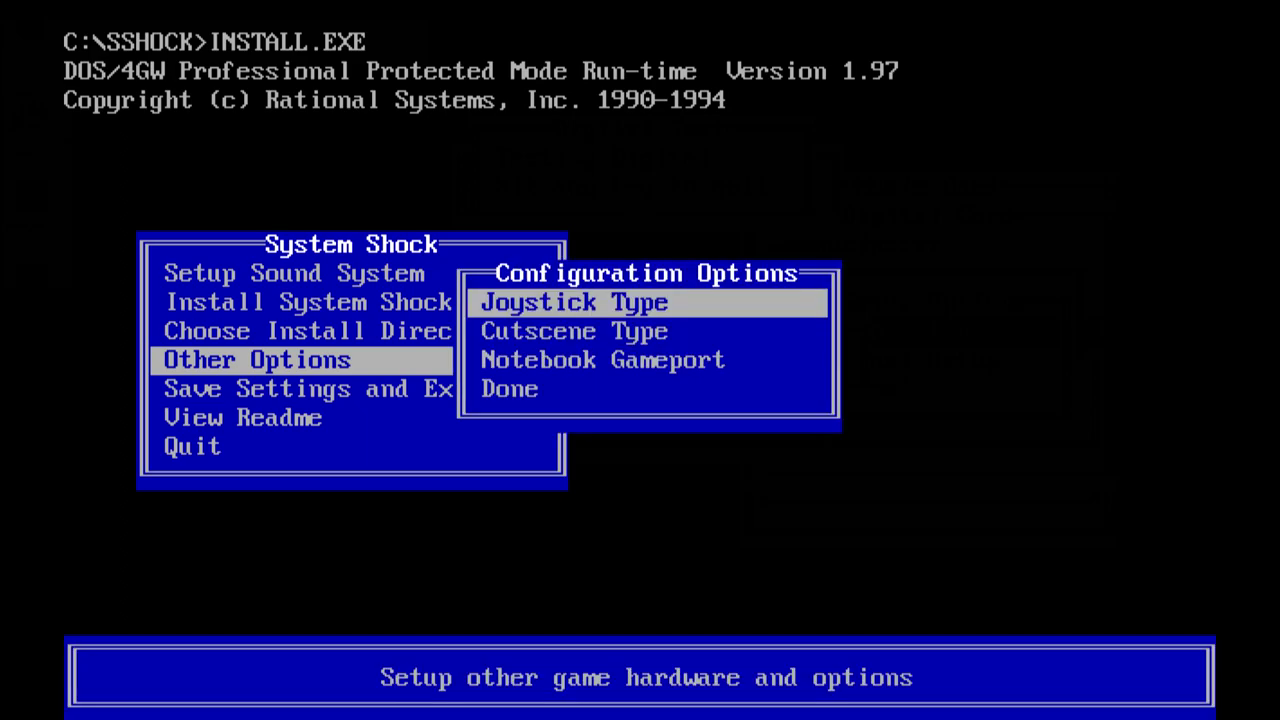
key(Return)
key(Down)
key(Down)
key(Down)
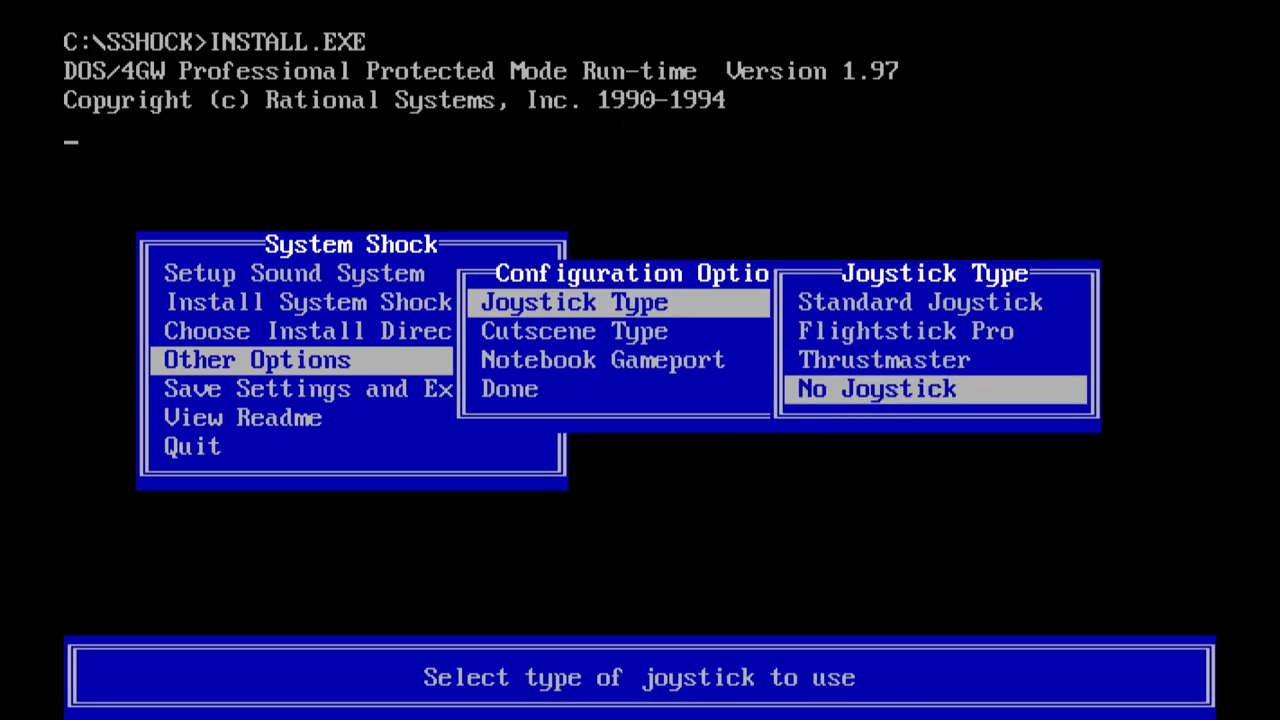
key(Return)
- Set the cutscene type to SVGA cutscenes
key(Down)
key(Return)
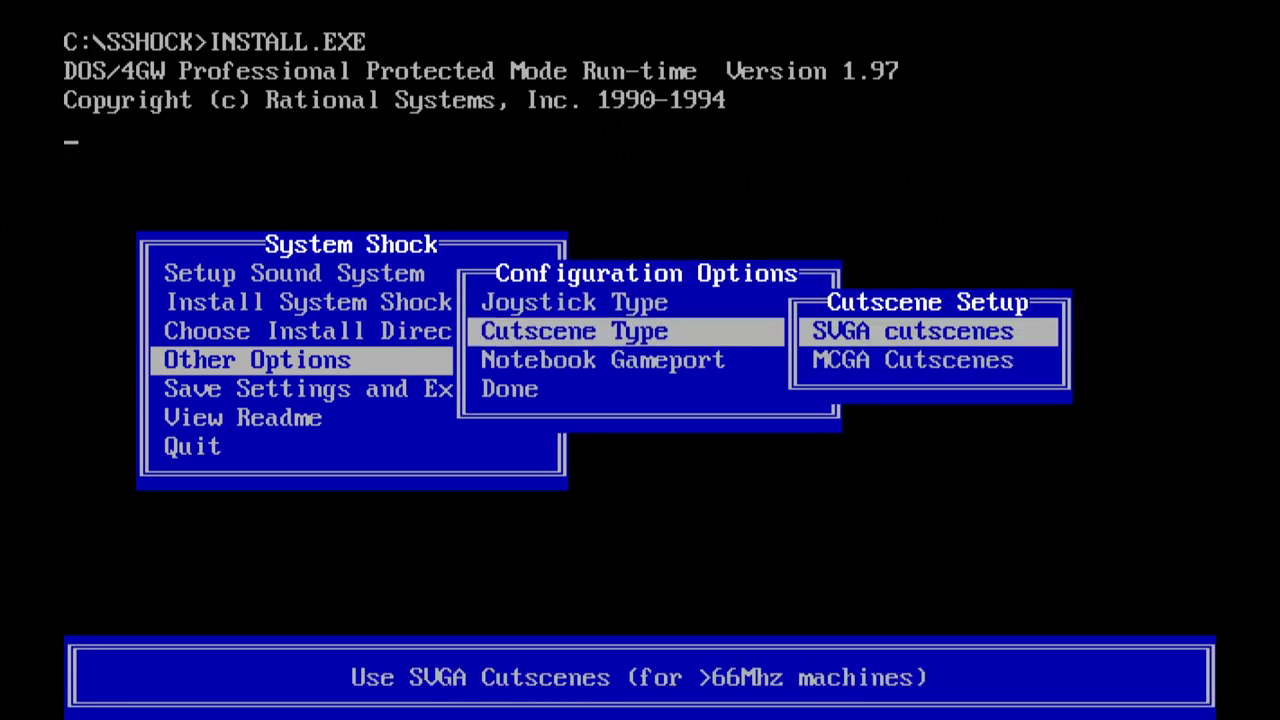
key(Down)
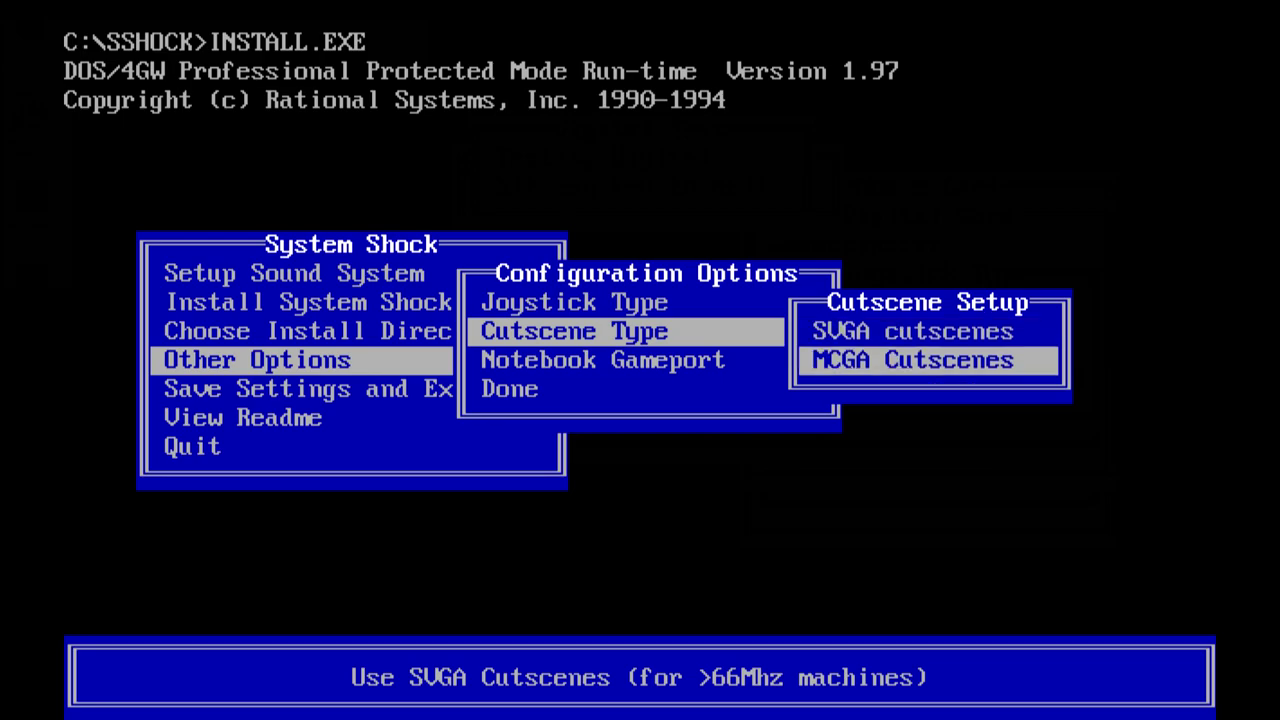
key(Up)
key(Return)
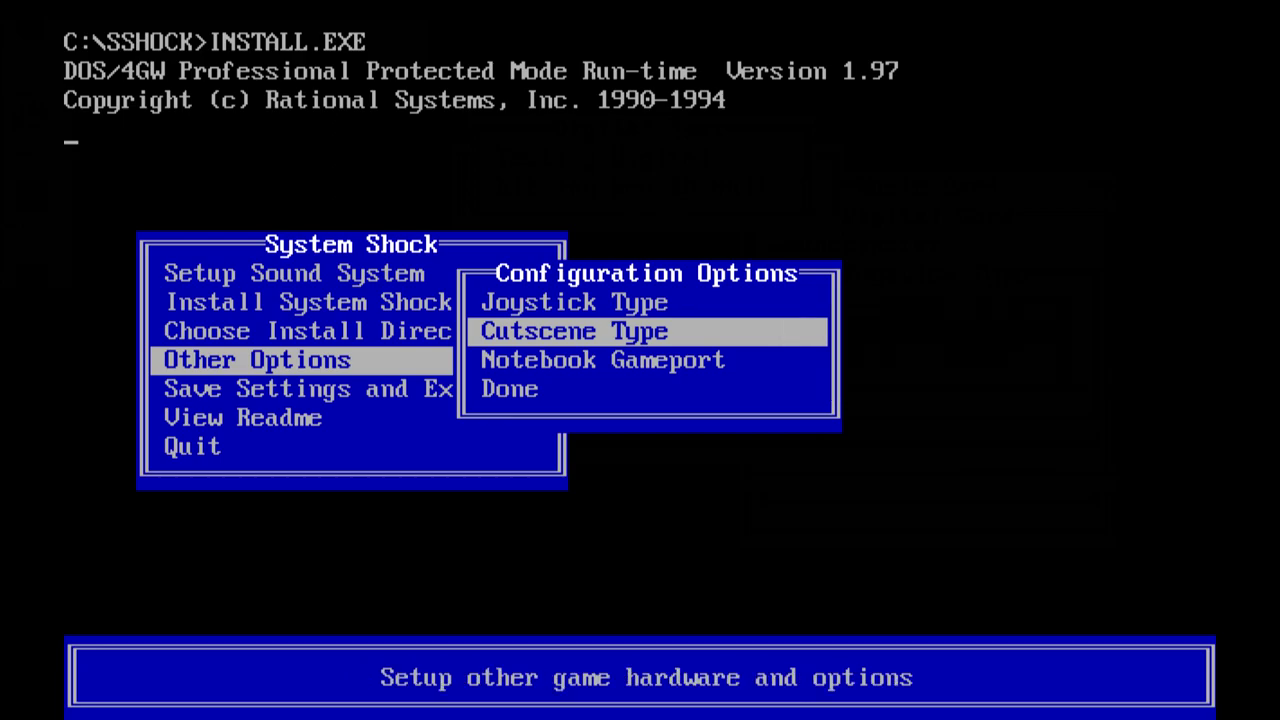
- Set the Notebook Gameport option to Dont Check
key(Down)
key(Return)
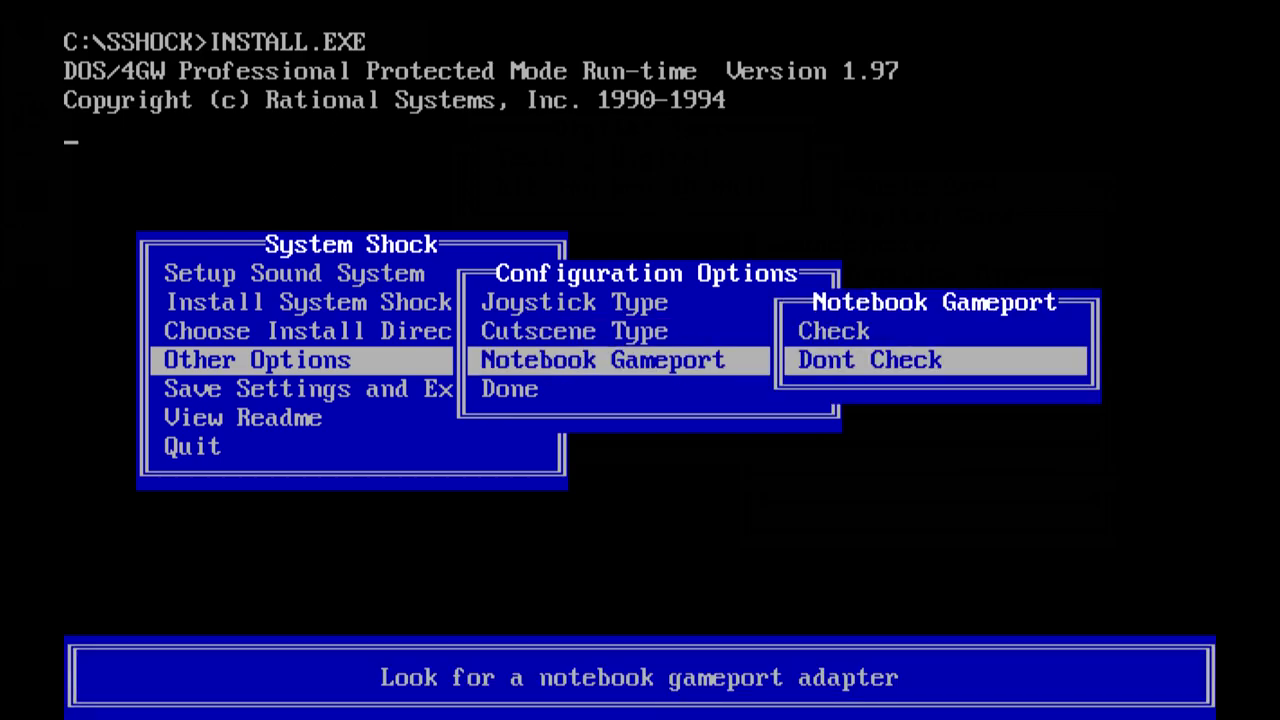
key(Up)
key(Down)
key(Return)
- Finish the configuration options, save the settings and exit the setup utility
key(Down)
key(Return)
key(Down)
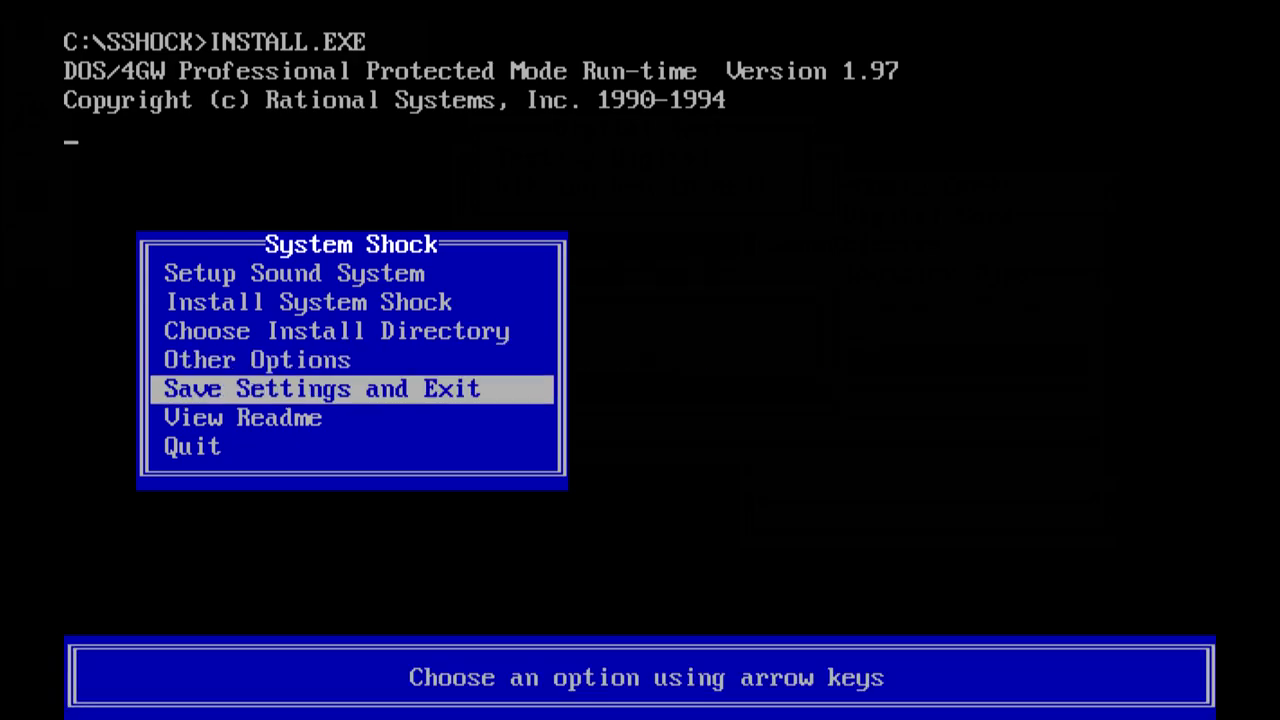
key(Return)
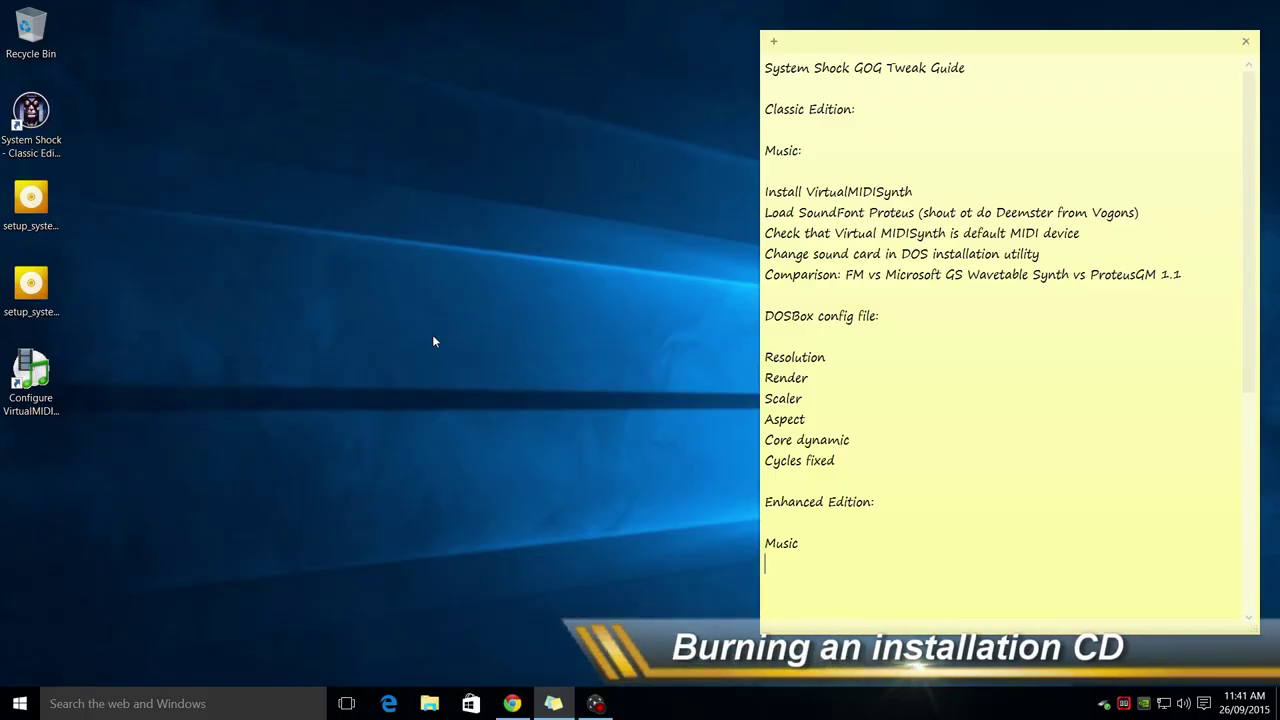
- Find AnyBurn by searching the installed programs for "any" and launch it
click(17, 704)
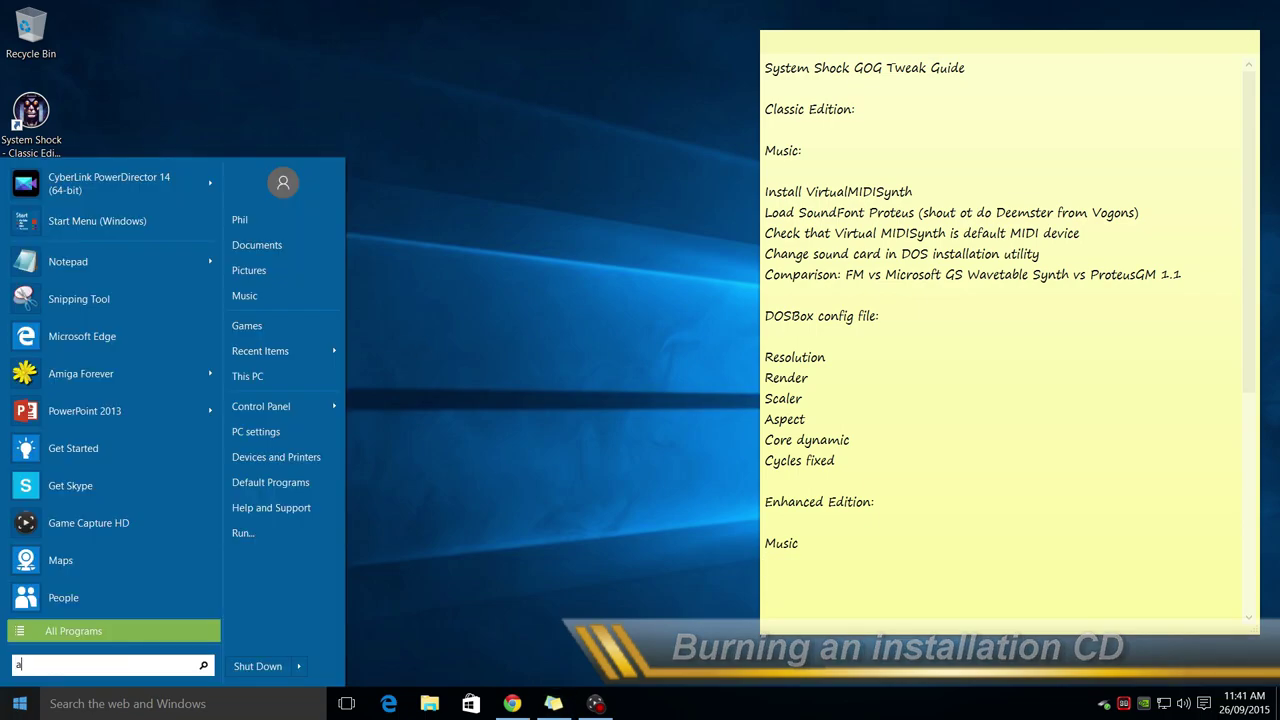
text(any)
key(Return)
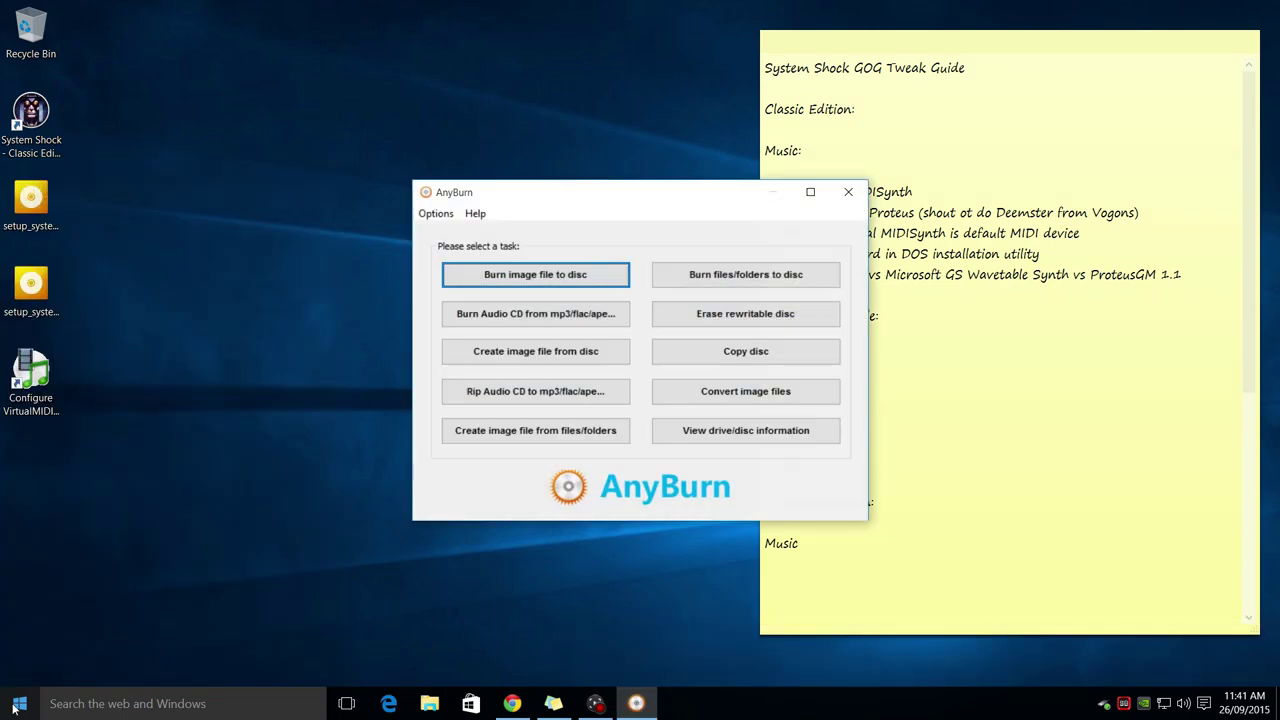
- Start burning an image file to disc and choose SystemShock.bin from the CD folder of System Shock - Classic Edition as the source
drag(603, 208, 431, 180)
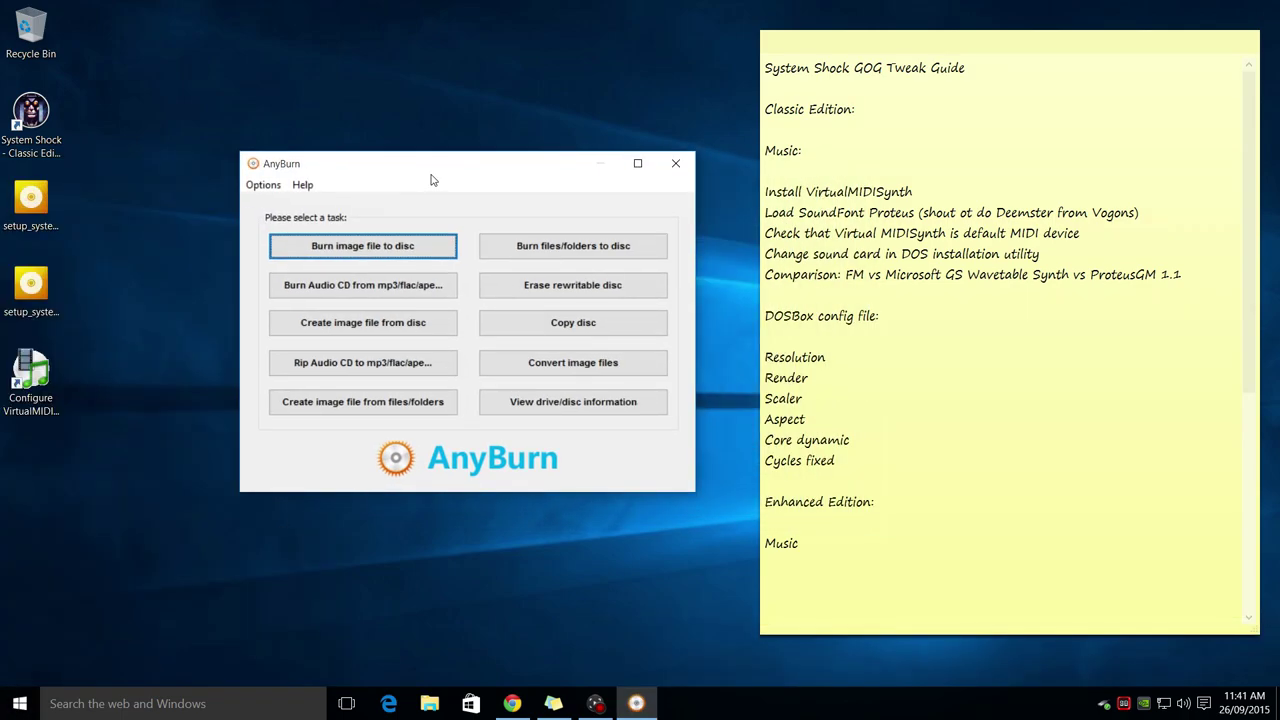
click(320, 257)
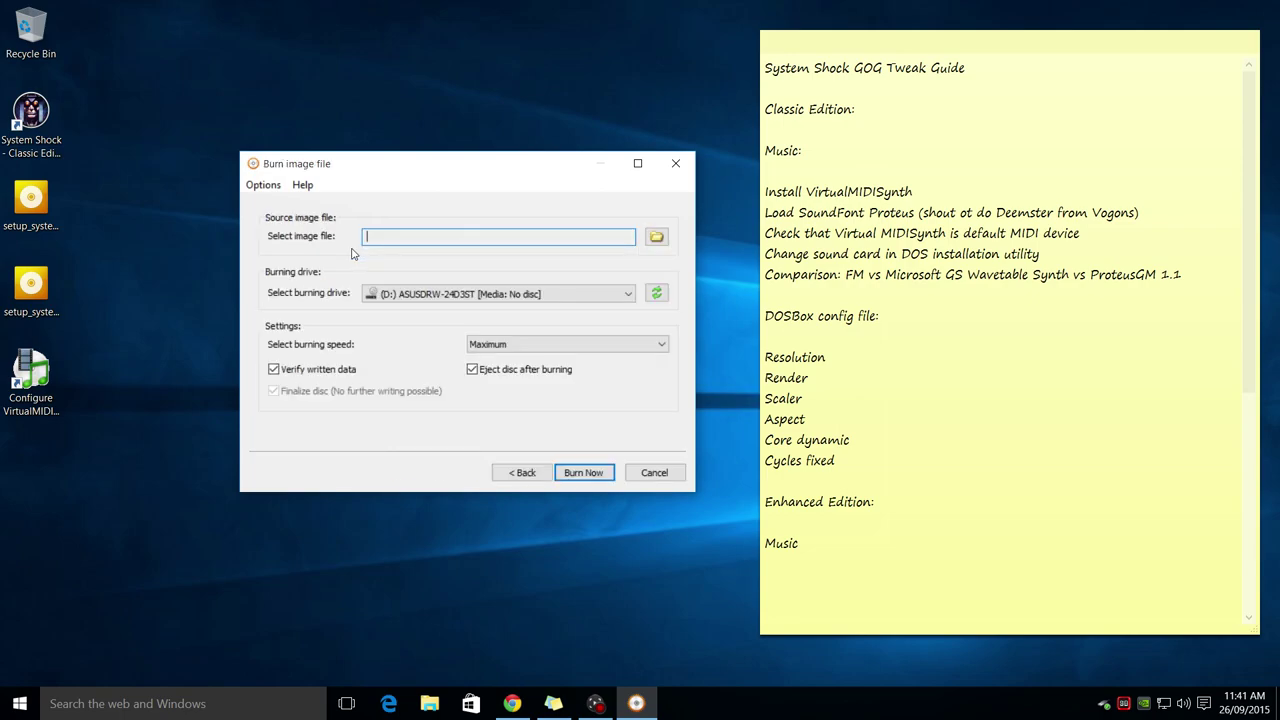
click(650, 240)
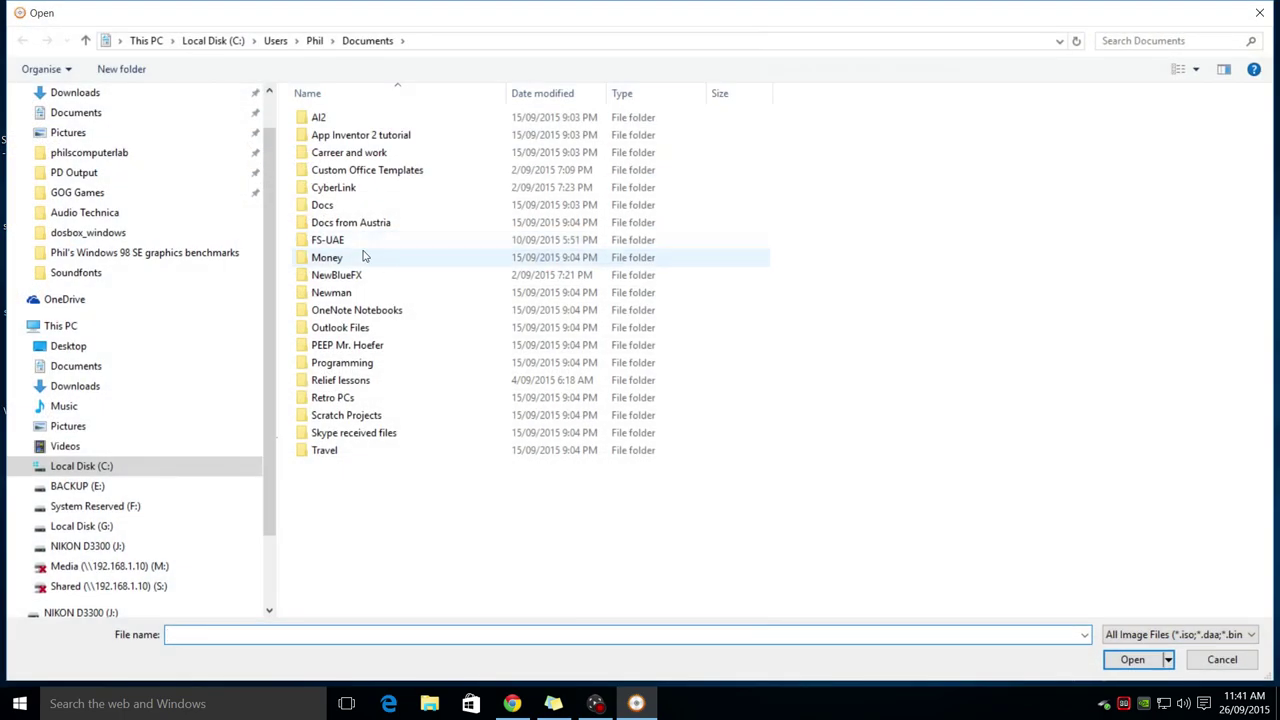
click(74, 194)
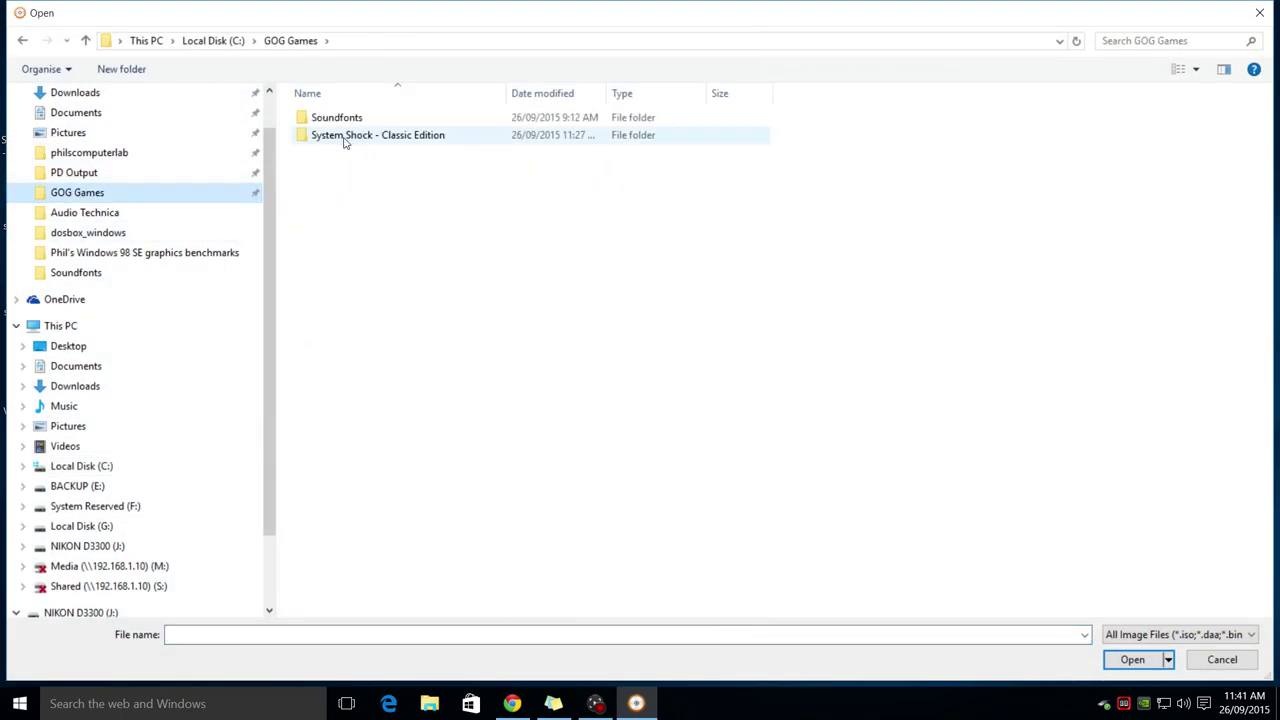
double_click(345, 141)
double_click(321, 118)
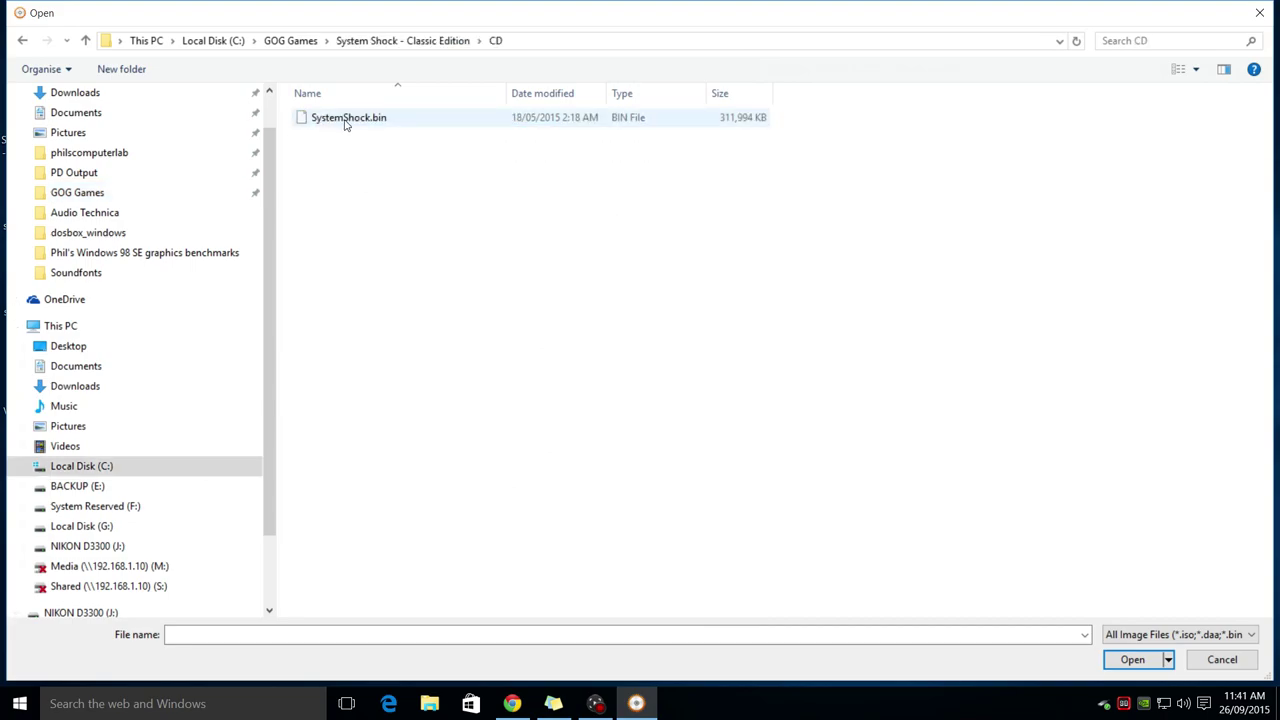
double_click(345, 119)
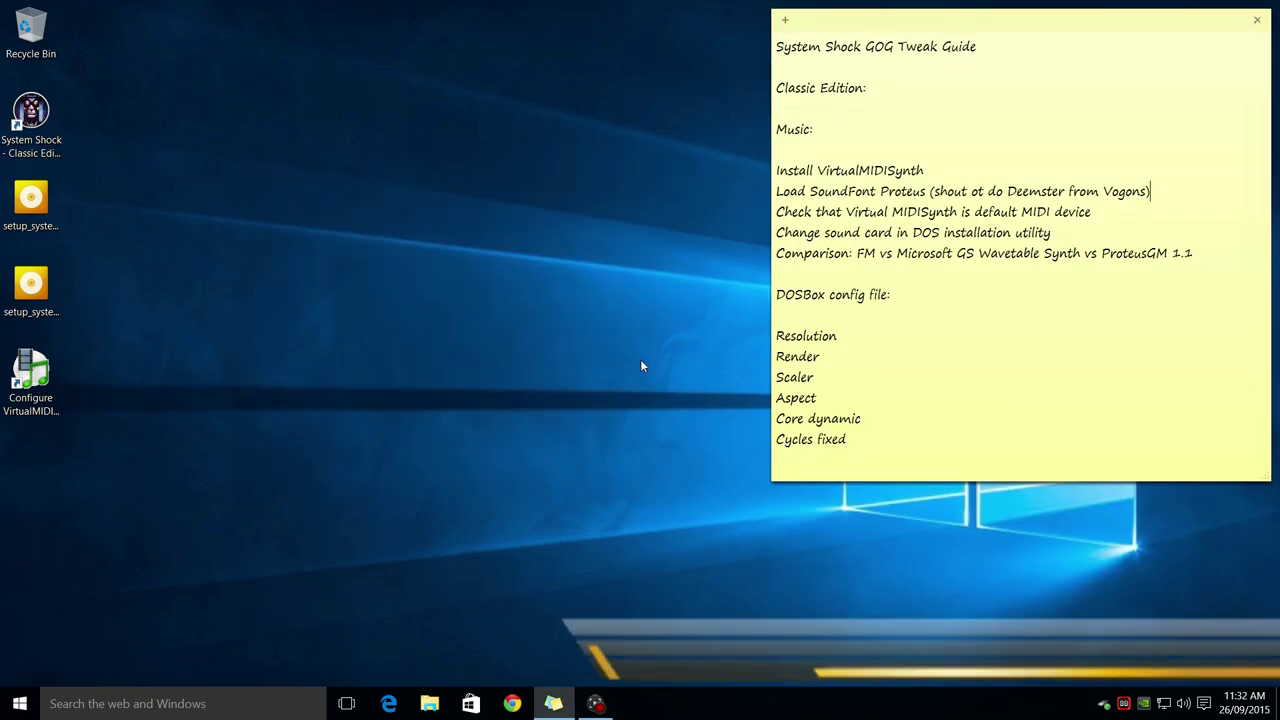
- Open dosbox_systemshock.conf from the dosbox_windows folder of System Shock - Classic Edition in GOG Games
click(429, 703)
double_click(403, 77)
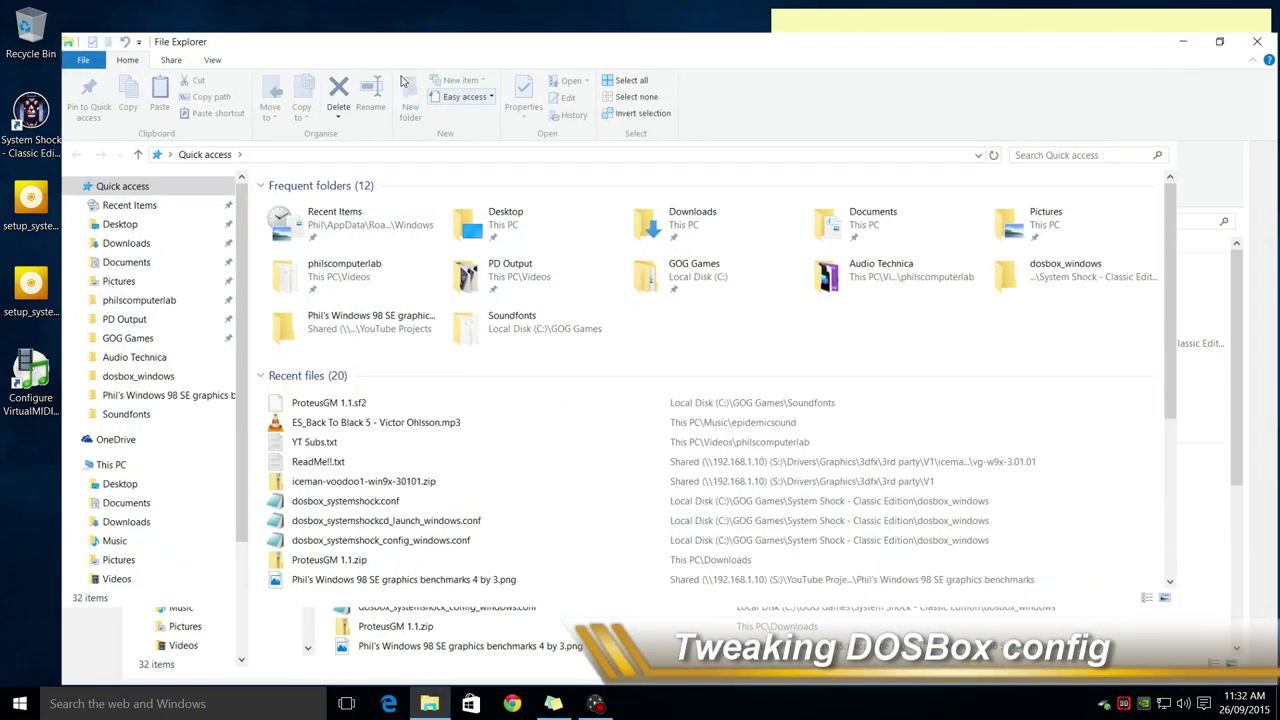
click(70, 322)
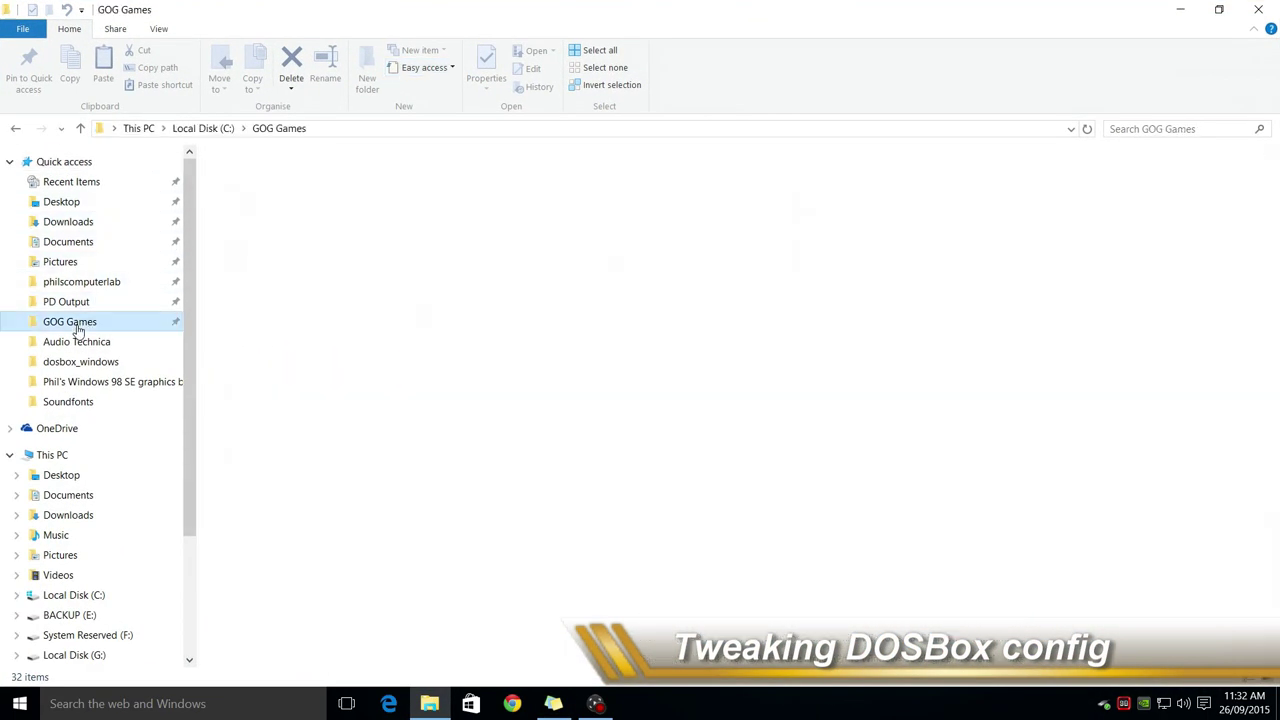
double_click(280, 200)
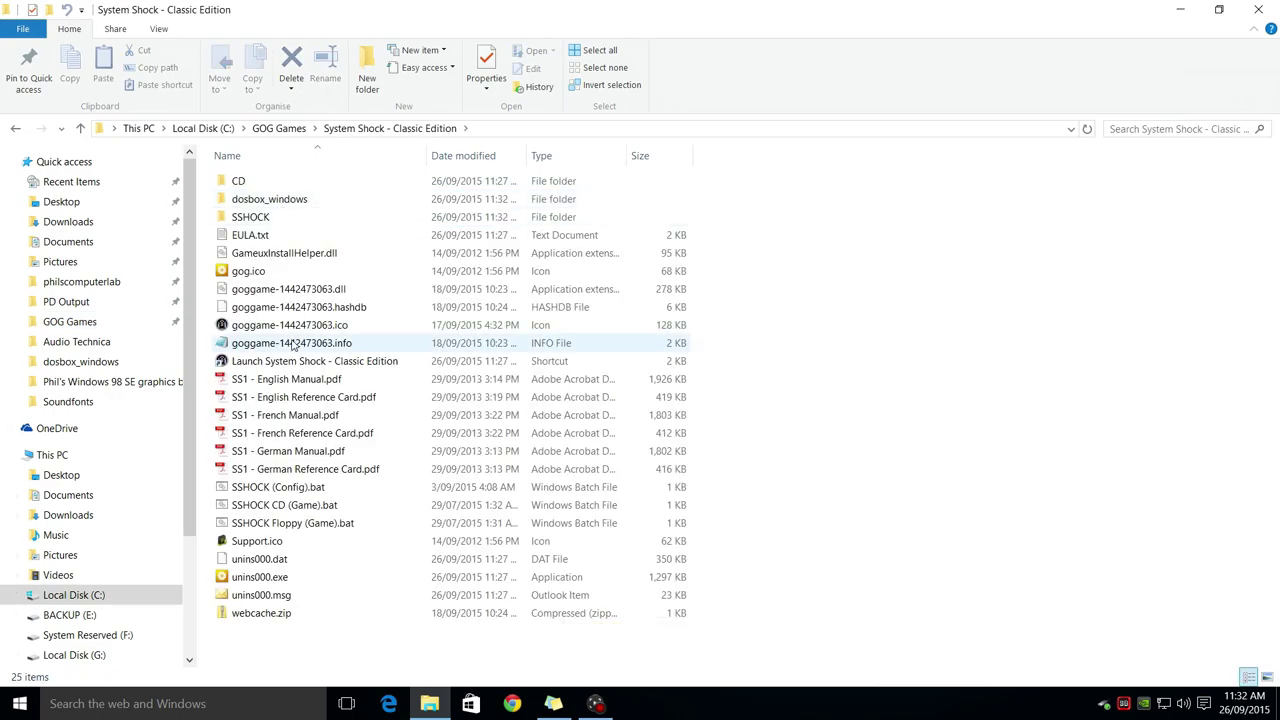
click(241, 204)
double_click(241, 204)
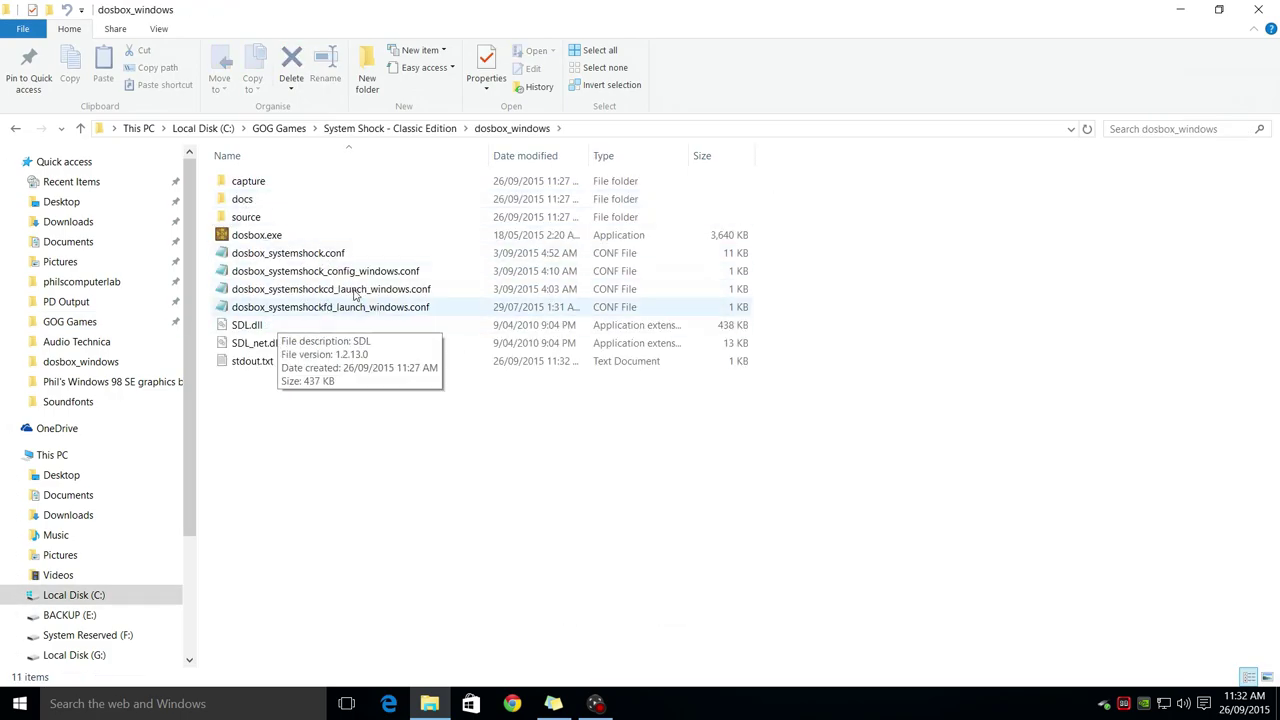
double_click(287, 255)
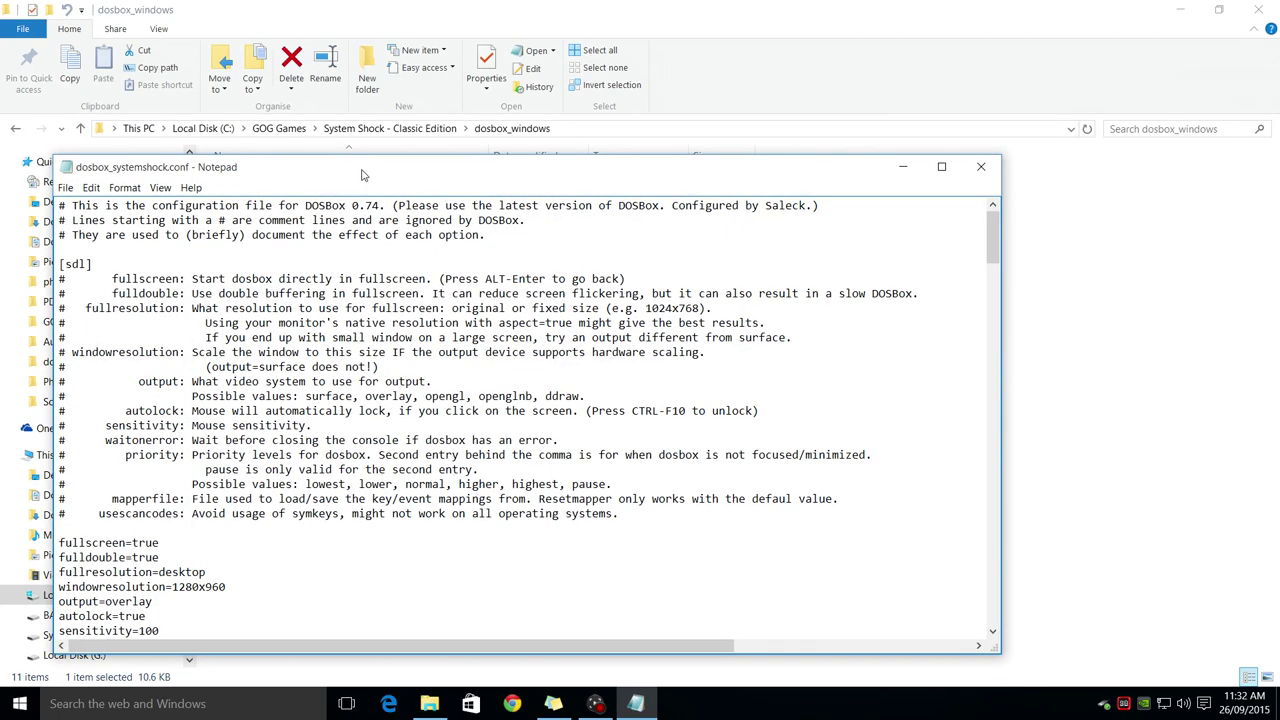
- Dock the config file window to half of the screen and place the tweak guide sticky note beside it
key(super+Left)
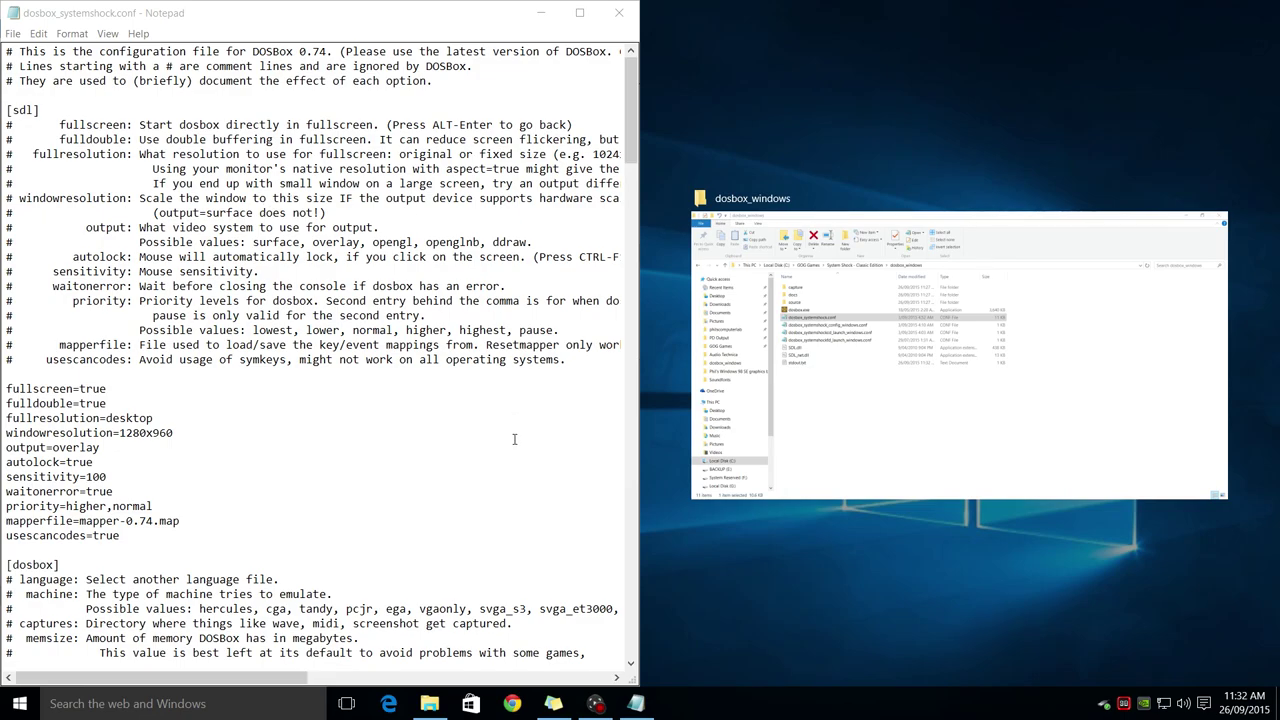
click(553, 703)
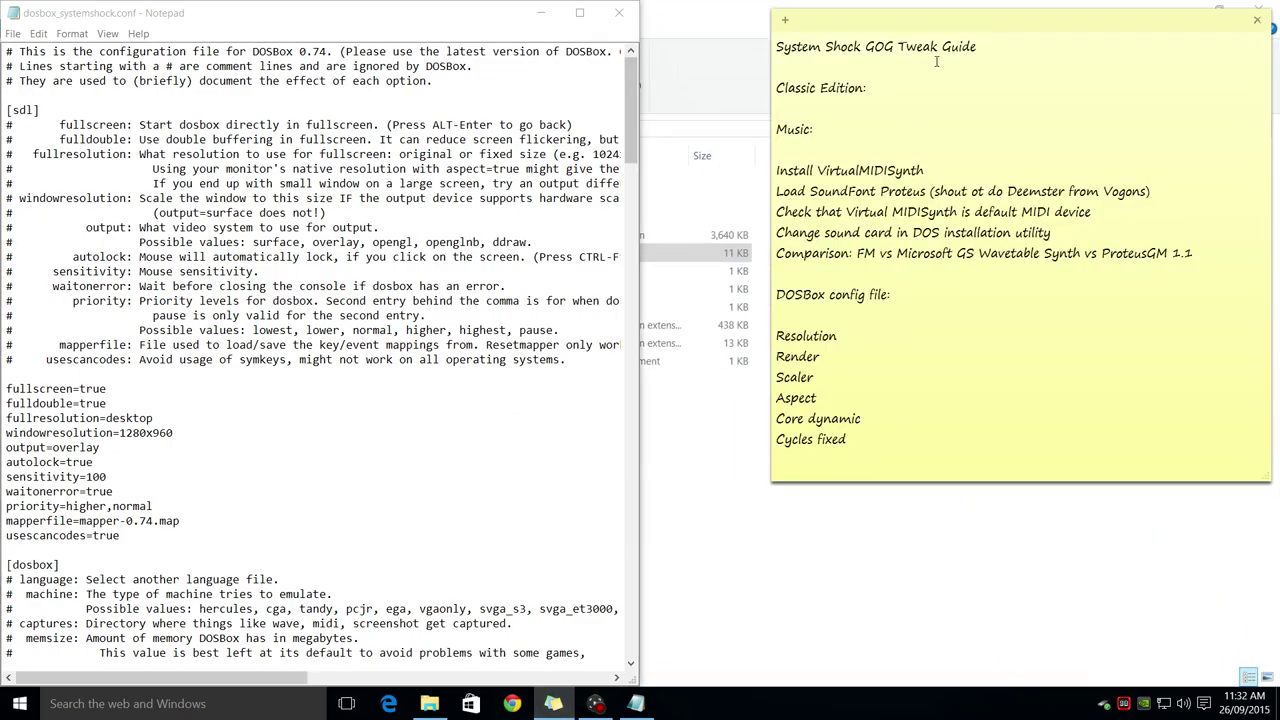
drag(951, 27, 918, 100)
- Make the config file easier to read with word wrap and a larger font, and widen its window
click(107, 33)
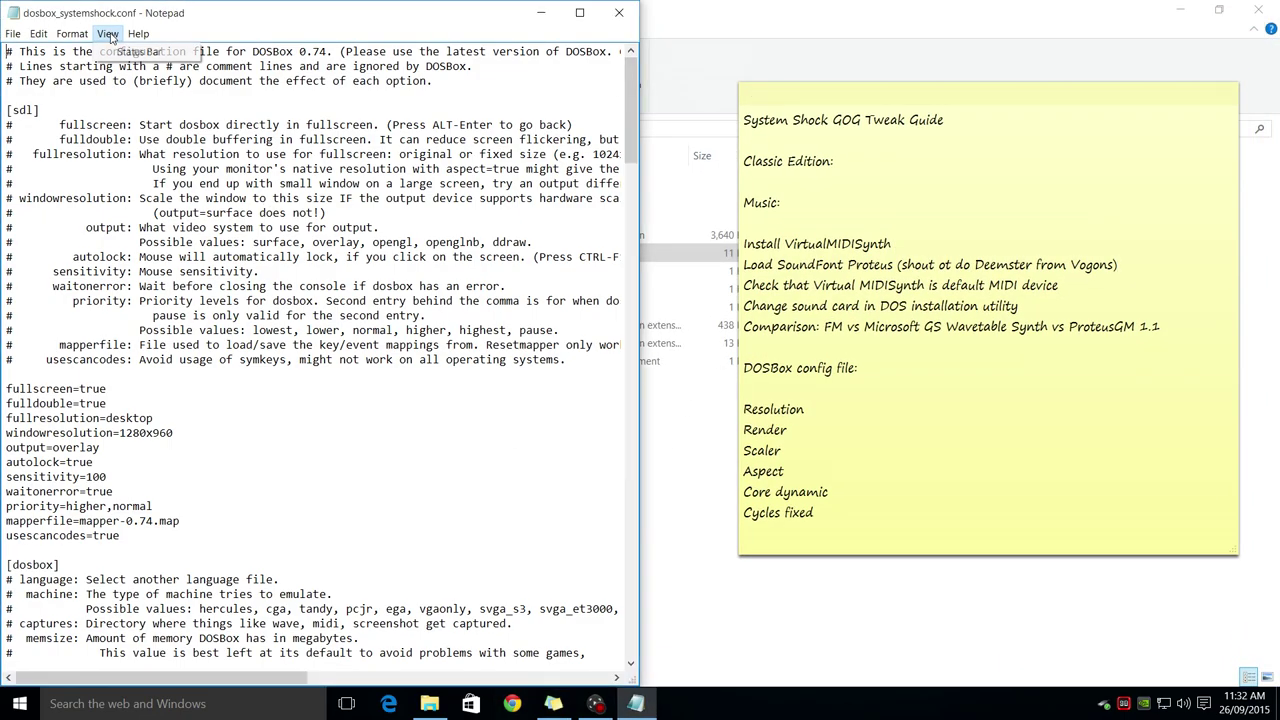
click(85, 51)
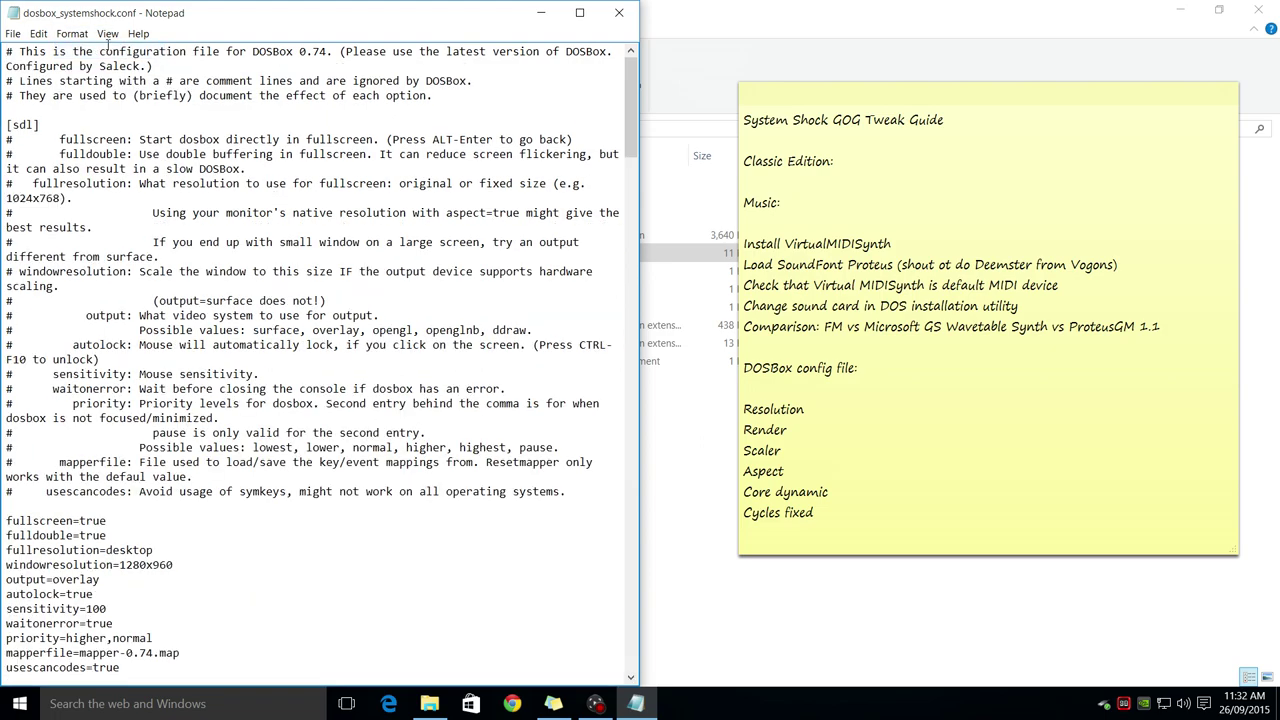
click(72, 33)
click(82, 65)
click(295, 250)
click(241, 527)
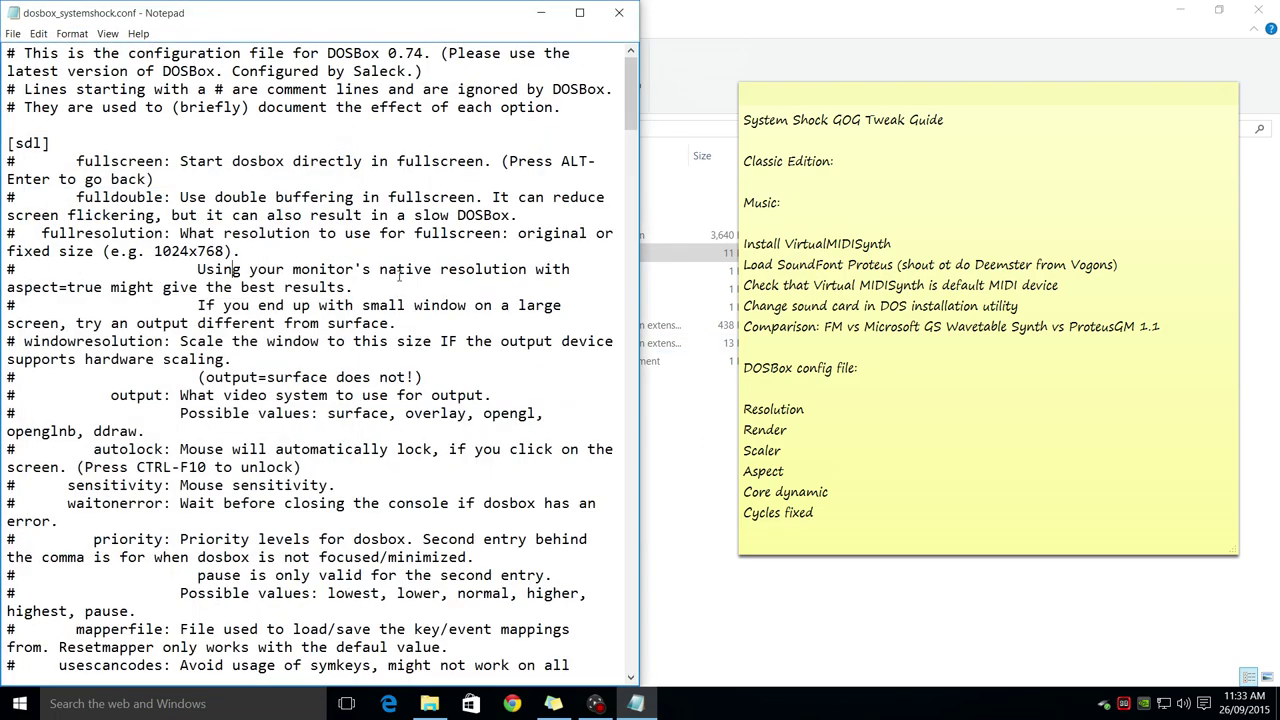
drag(638, 280, 803, 280)
- In the [sdl] section, set fullresolution to 1920x1080 and windowresolution to 800x600
scroll(352, 276, down, 9)
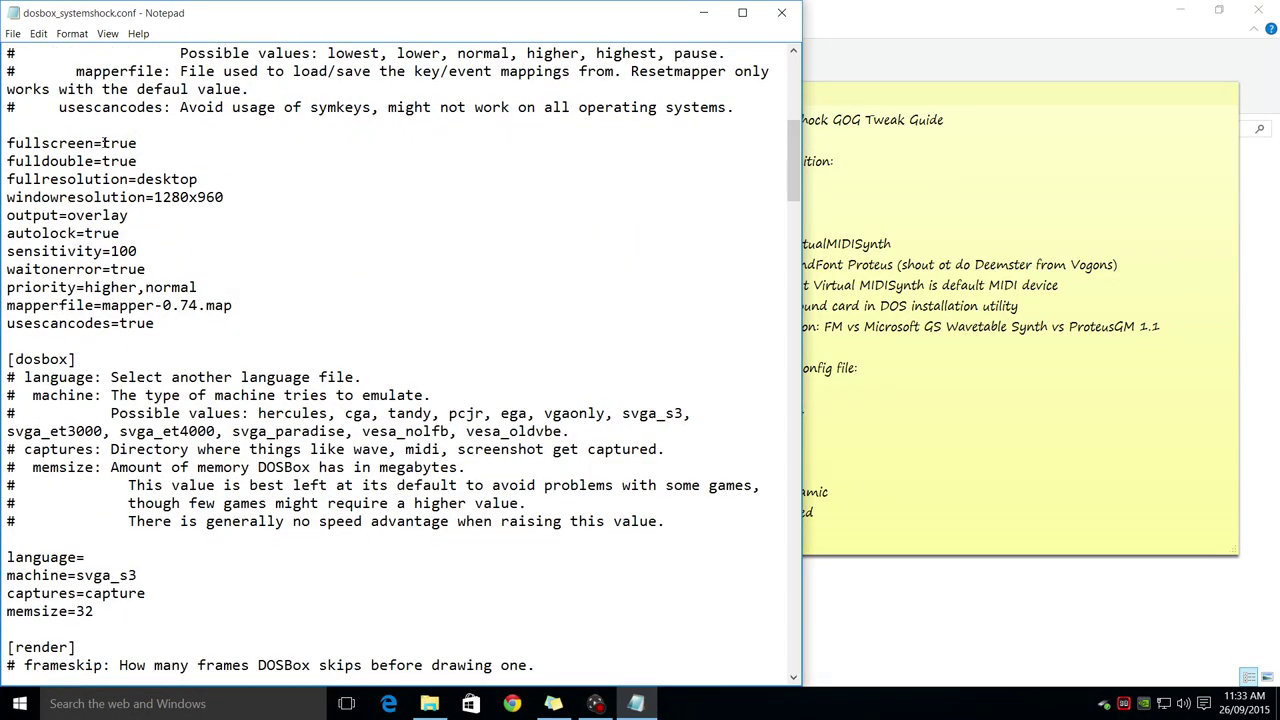
drag(141, 143, 102, 143)
click(140, 143)
drag(199, 179, 137, 179)
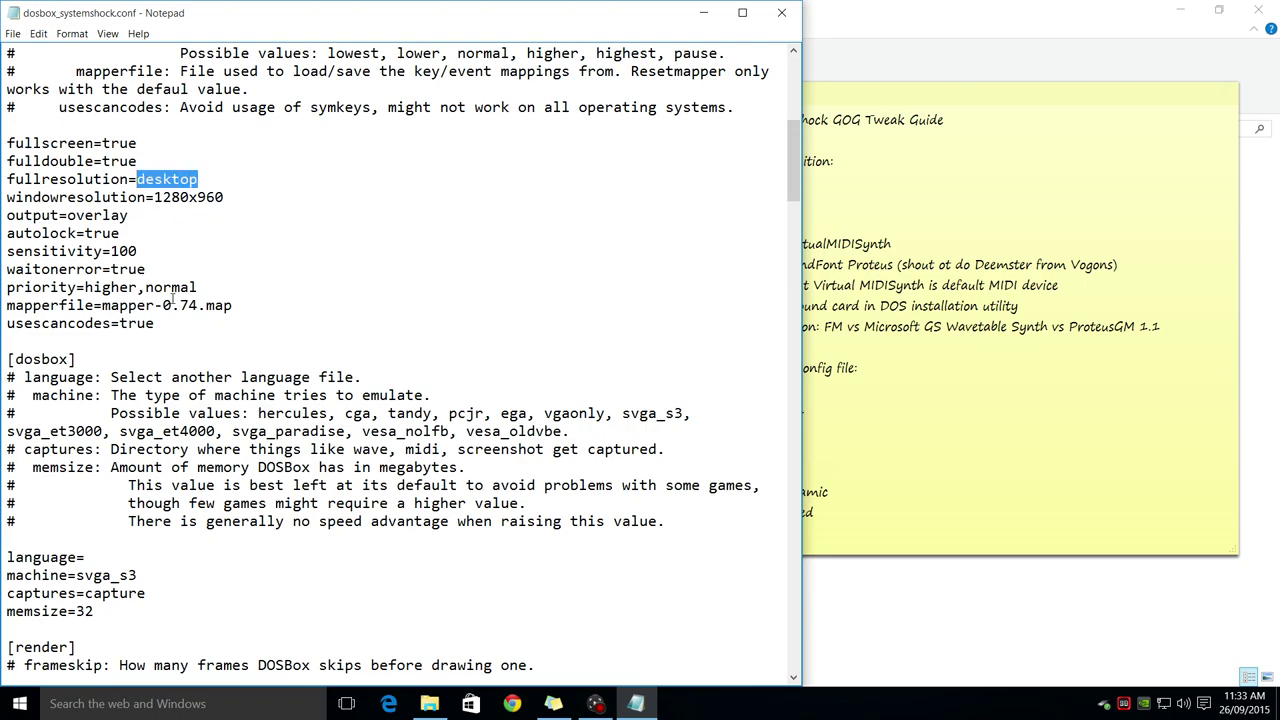
text(1920)
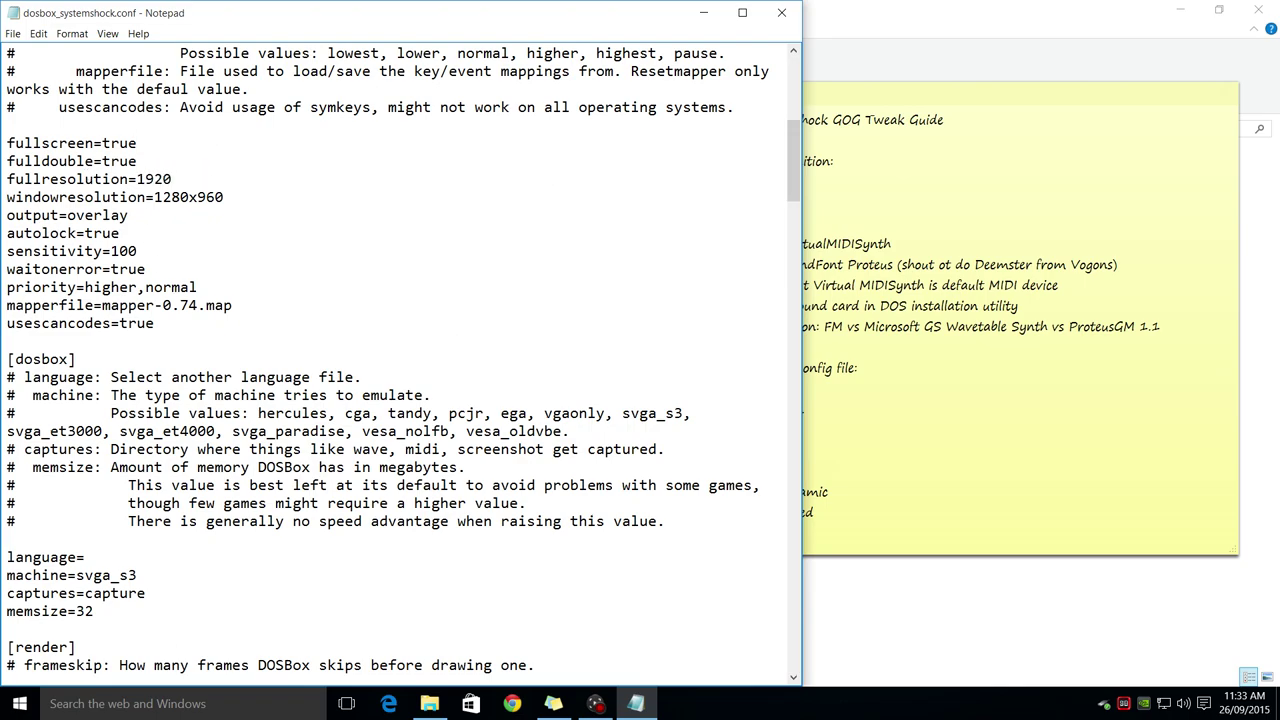
text(x1080)
drag(237, 199, 156, 197)
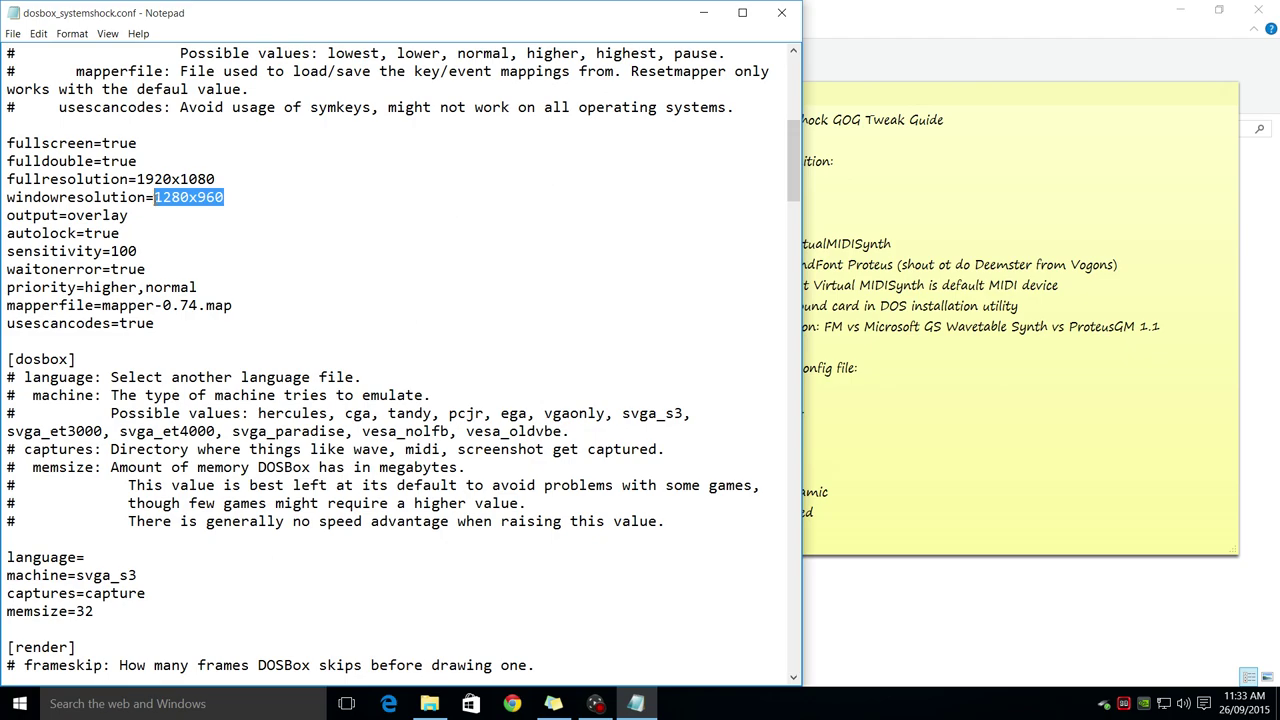
text(800x600)
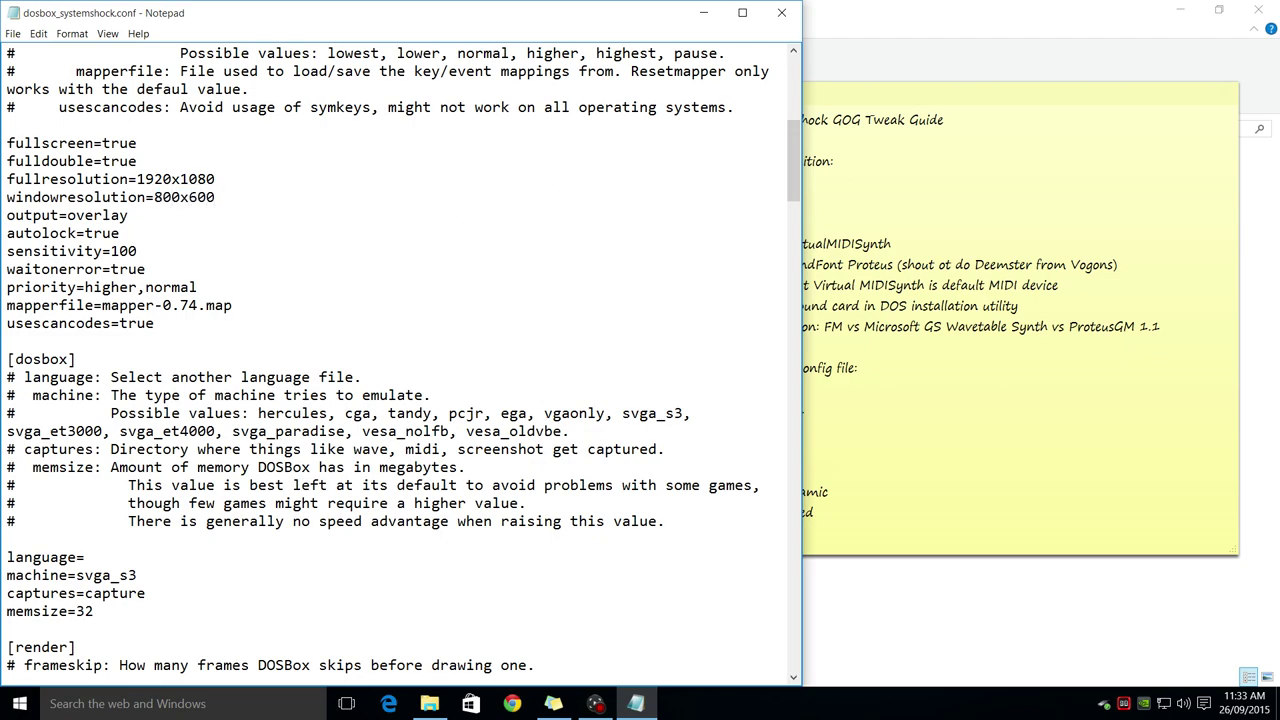
- Review the possible output values in the [sdl] comments and set output to opengl
scroll(133, 431, up, 4)
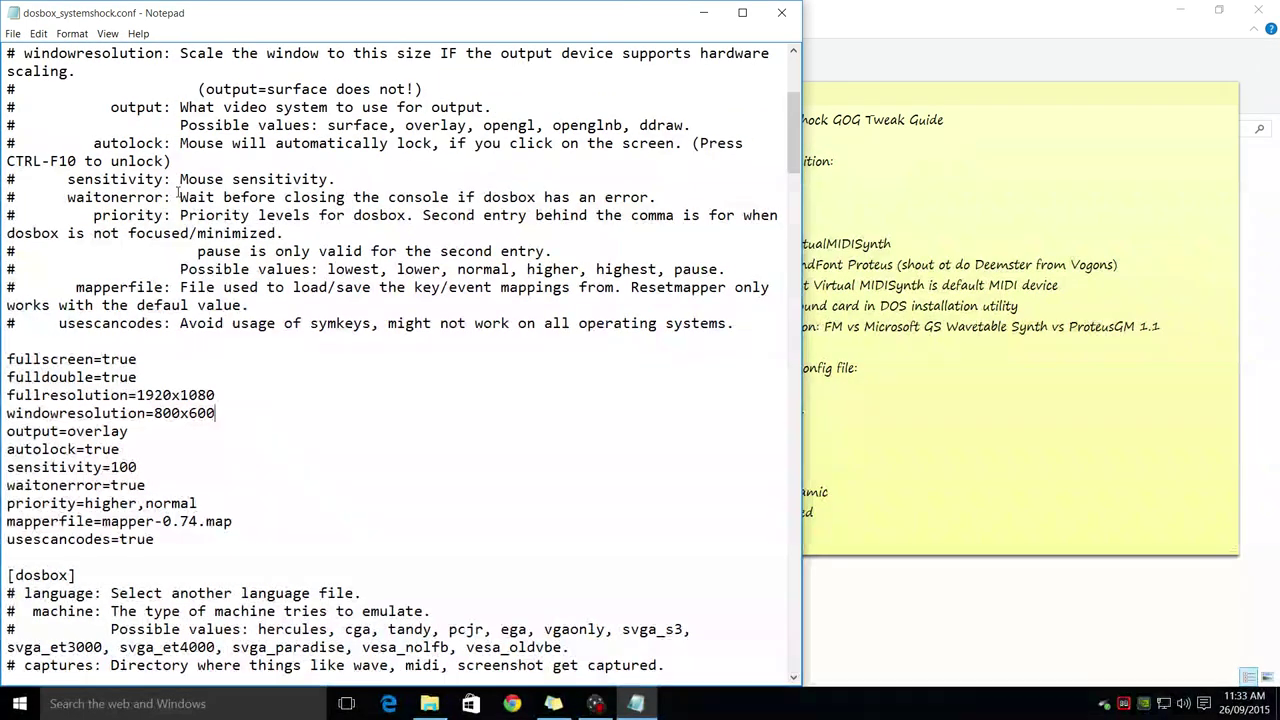
drag(133, 431, 67, 431)
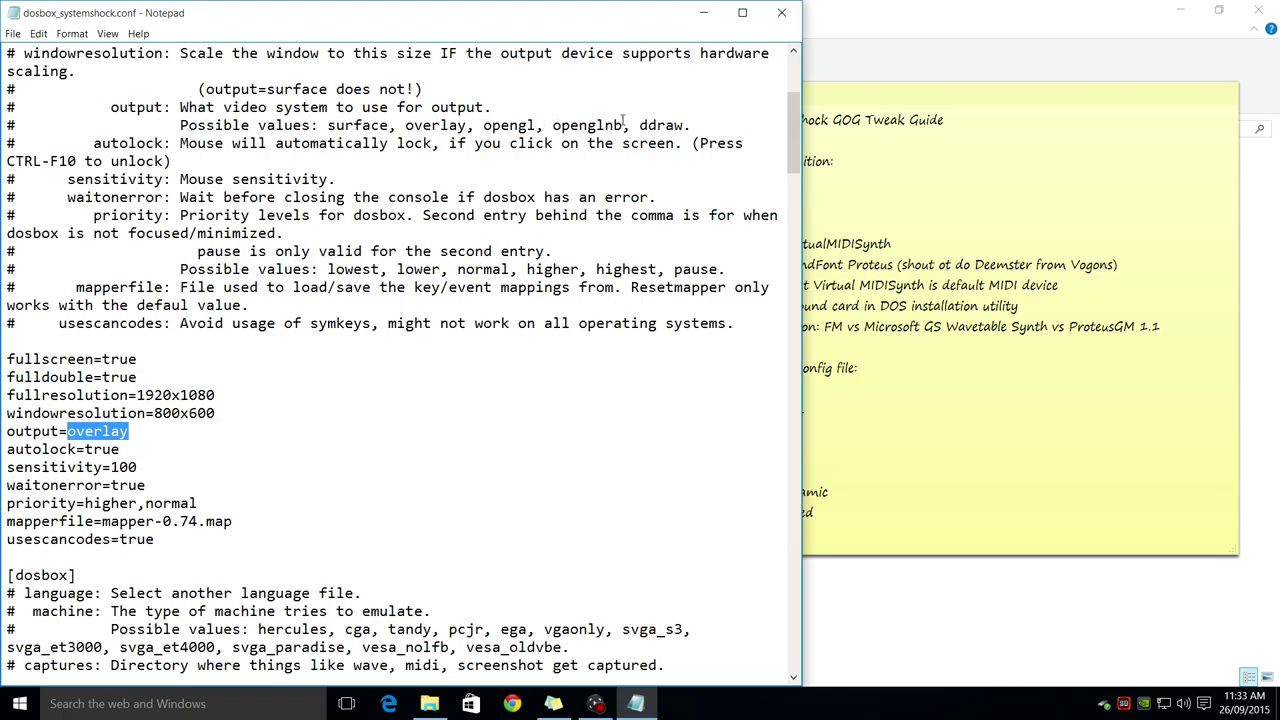
drag(552, 125, 692, 125)
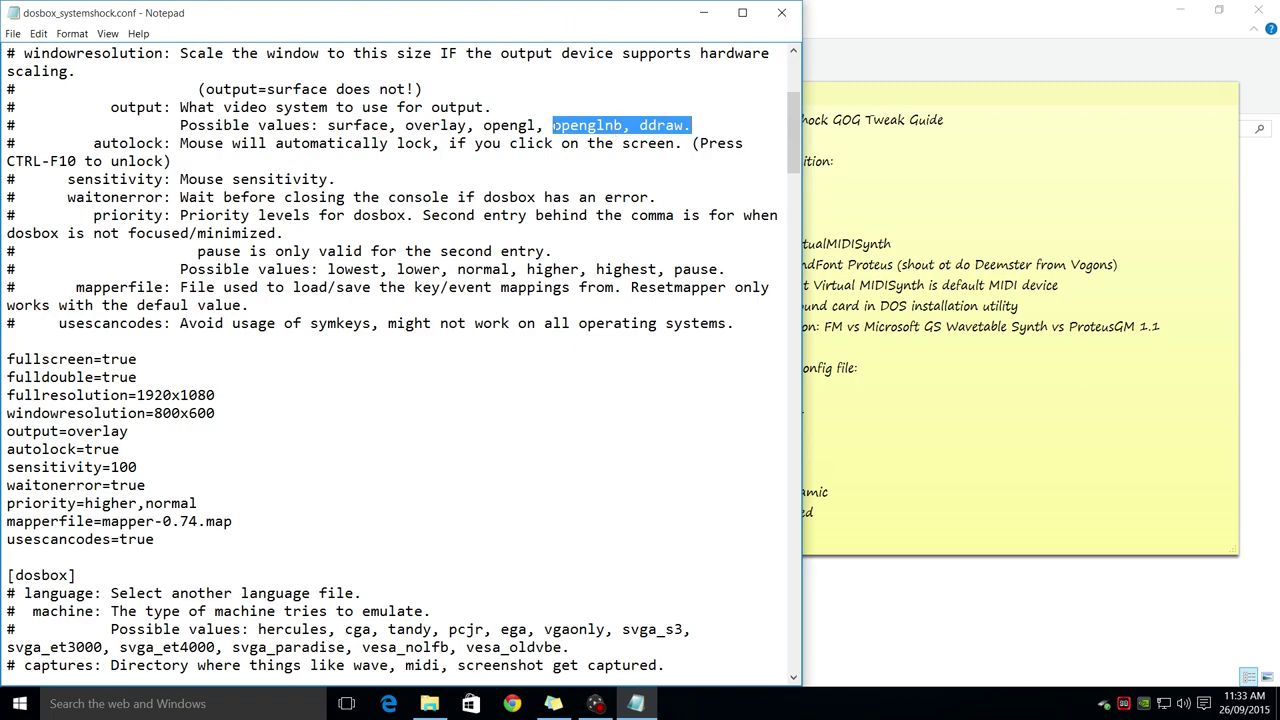
drag(484, 126, 537, 126)
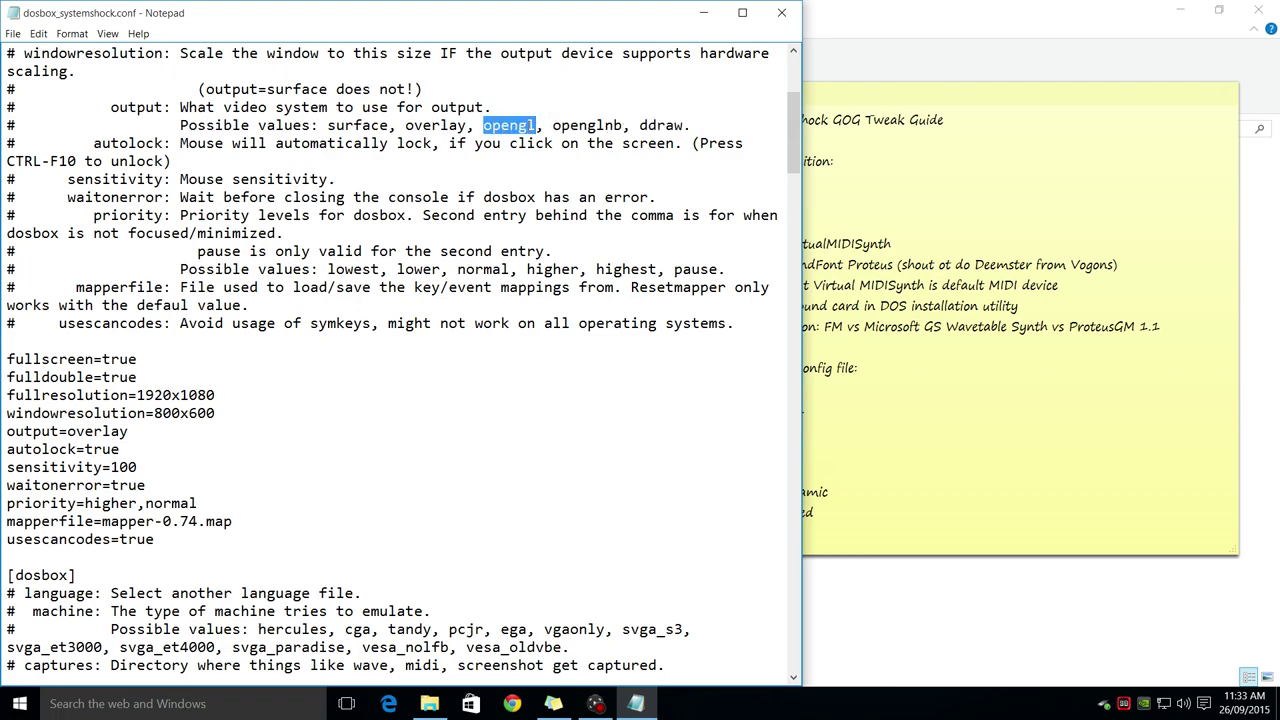
drag(128, 432, 67, 432)
text(opengl)
- Check the aspect setting in the [render] section and set the scaler to normal3x
scroll(101, 428, down, 8)
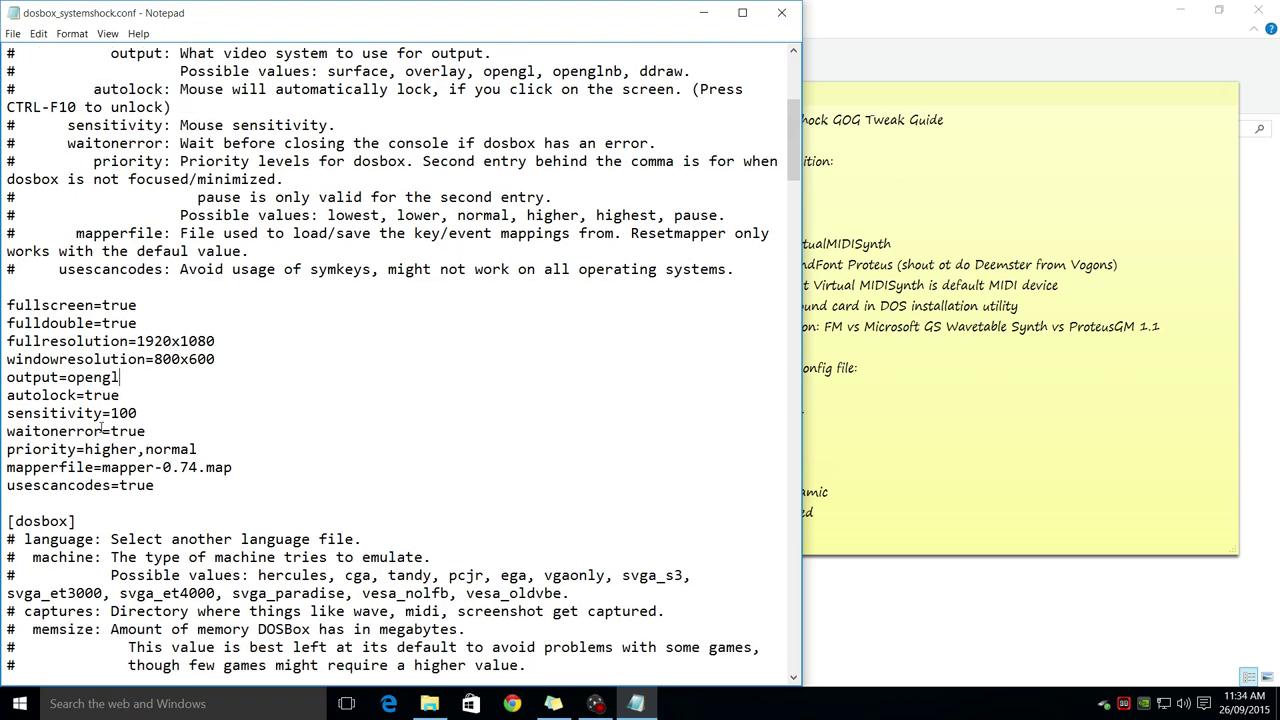
scroll(101, 428, down, 4)
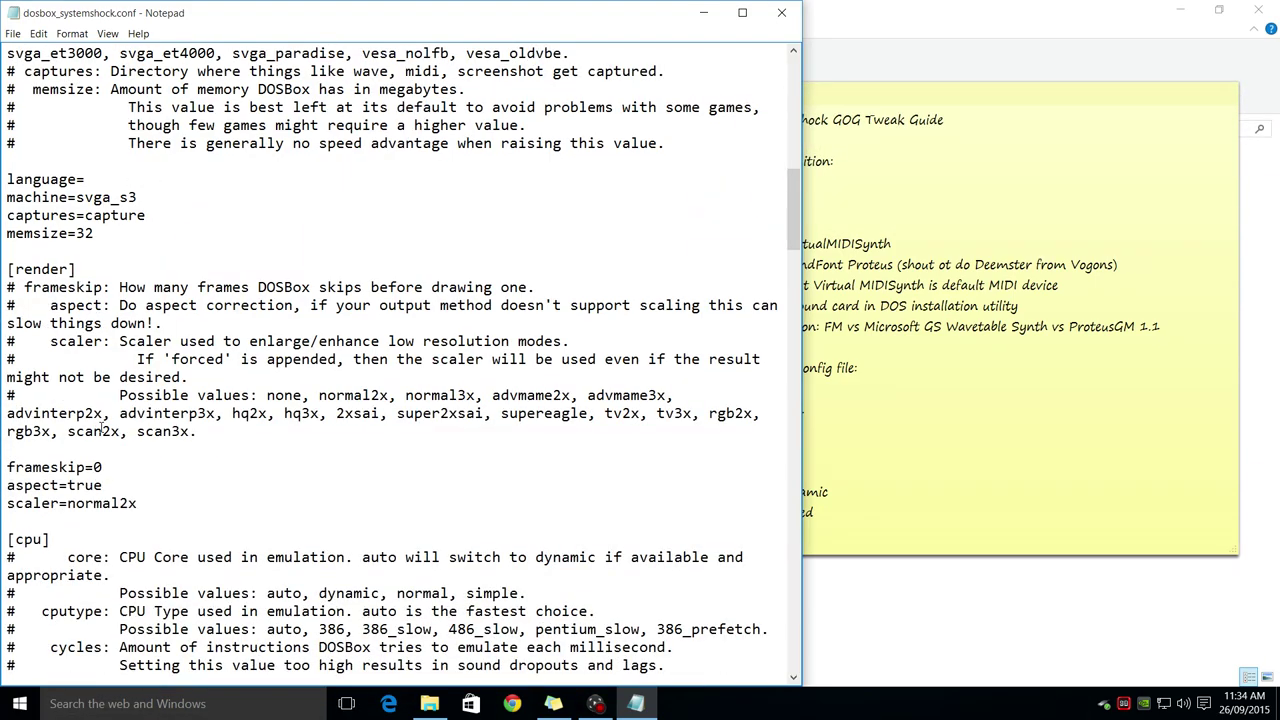
drag(102, 431, 69, 431)
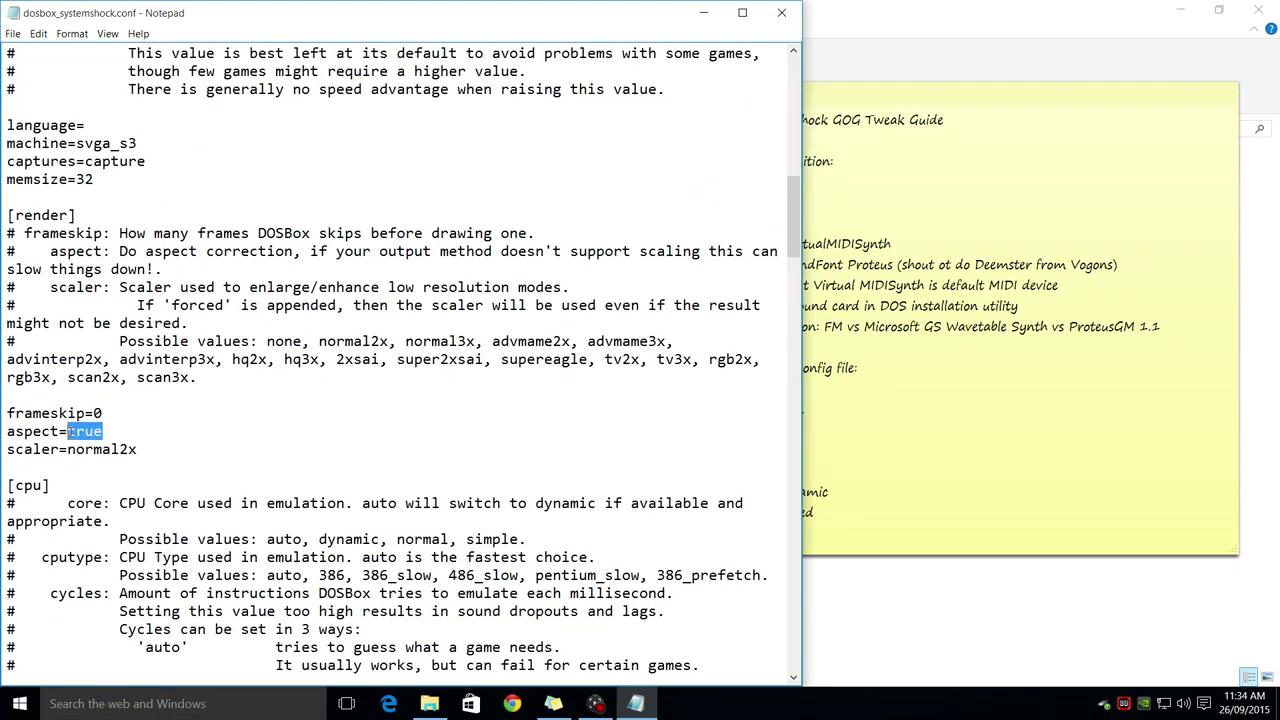
click(136, 430)
drag(129, 449, 120, 449)
text(3)
- In the [cpu] section, set core to dynamic and cycles to fixed 100000
scroll(163, 397, down, 7)
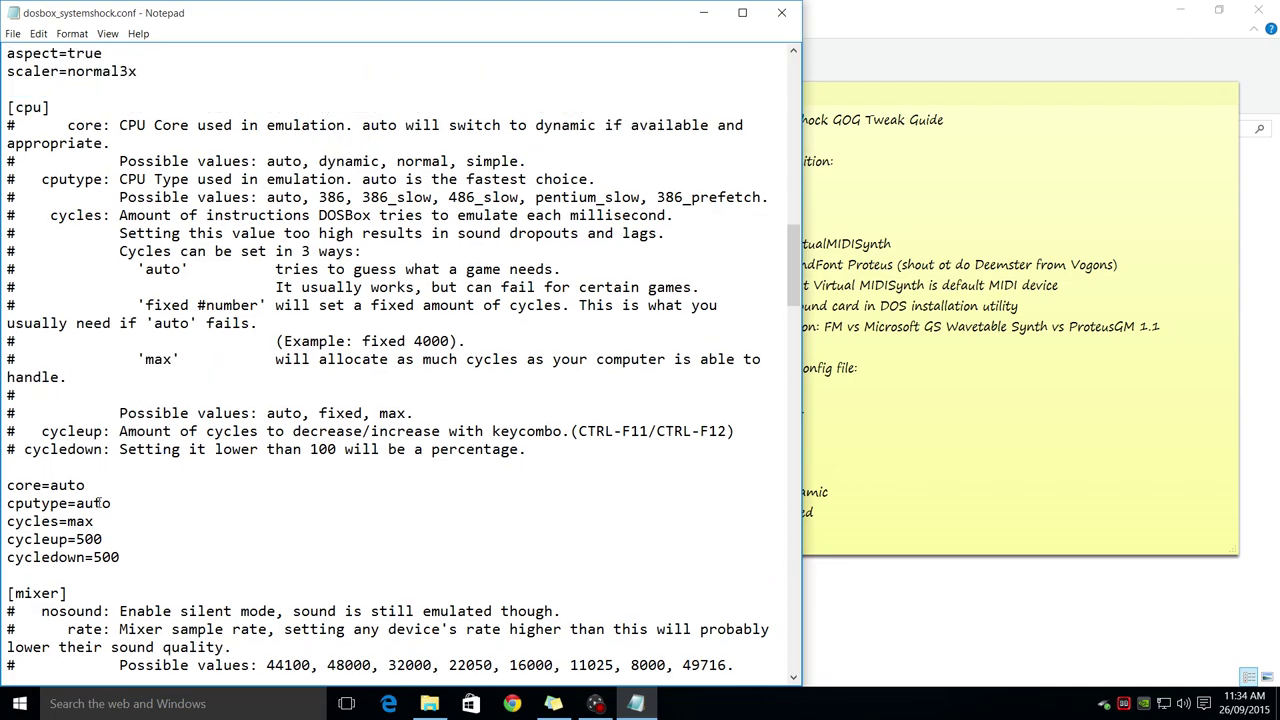
drag(110, 503, 50, 485)
text(dynamic)
drag(95, 521, 67, 521)
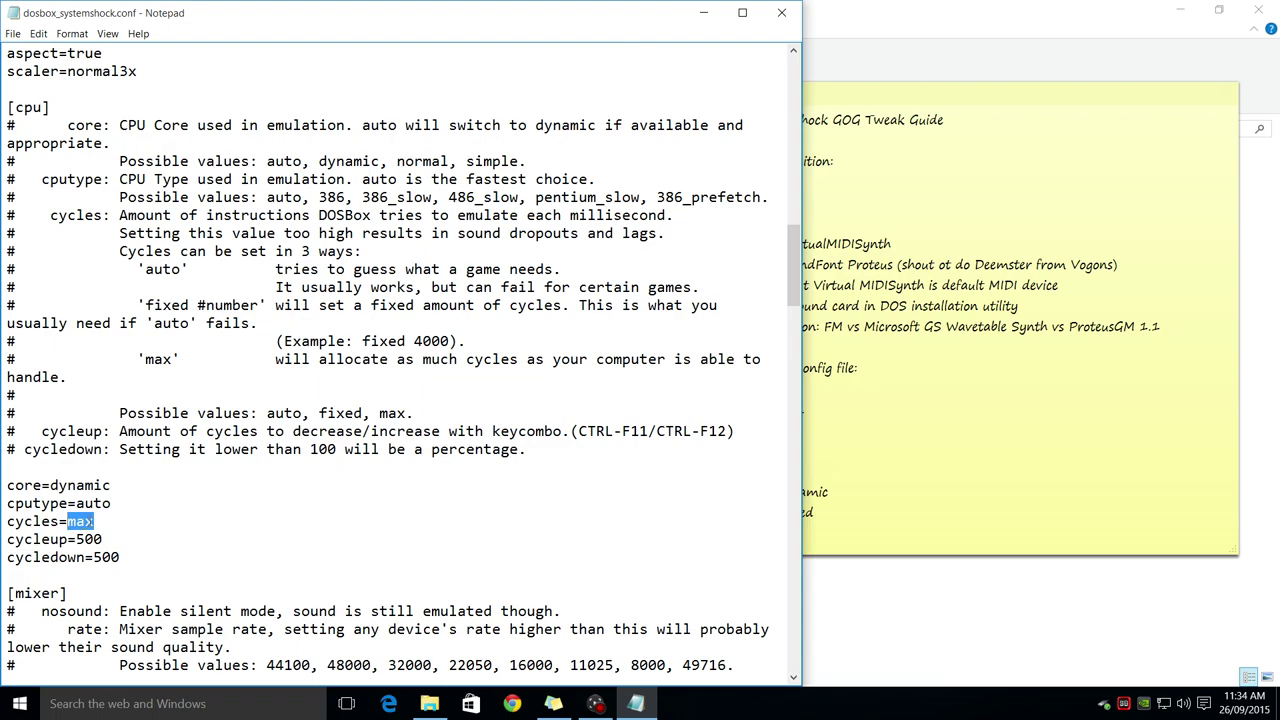
text(fixed)
text(100000)
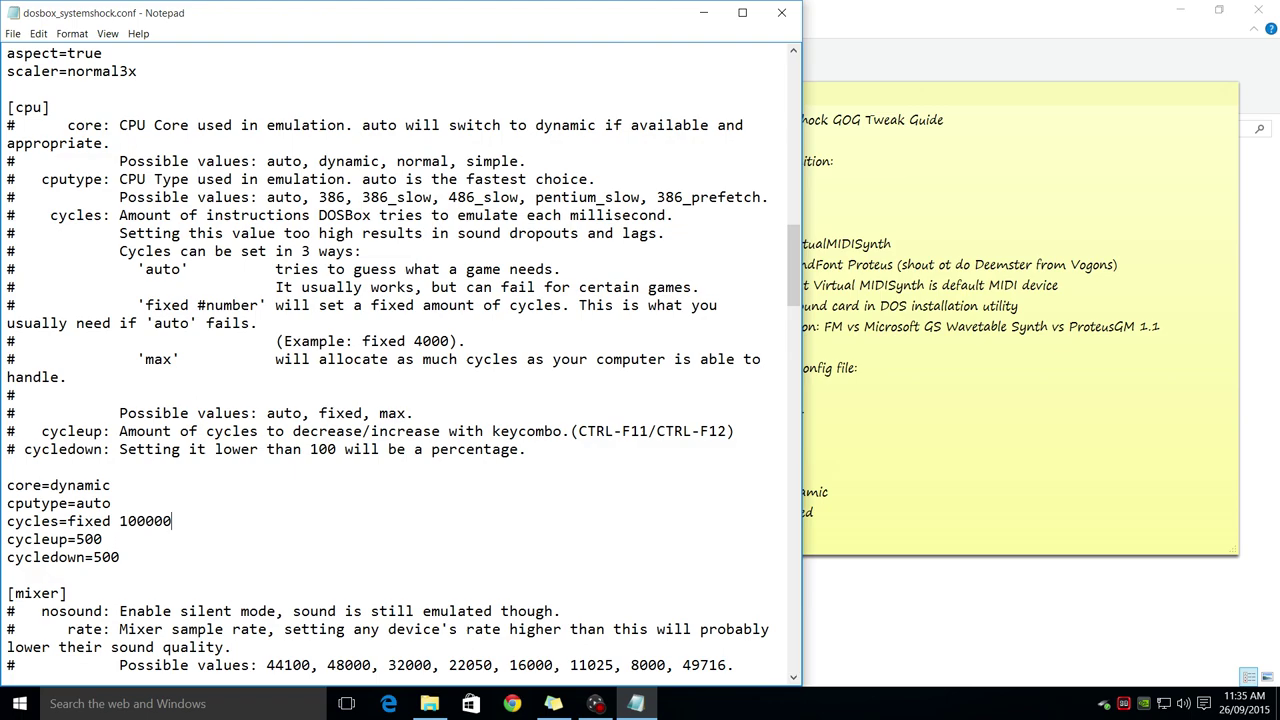
- Set both the cycleup and cycledown values in the [cpu] section to 10000
key(Down)
key(shift+Left)
key(shift+Left)
key(shift+Left)
text(10000)
key(Down)
key(shift+Left)
key(shift+Left)
key(shift+Left)
text(10000)
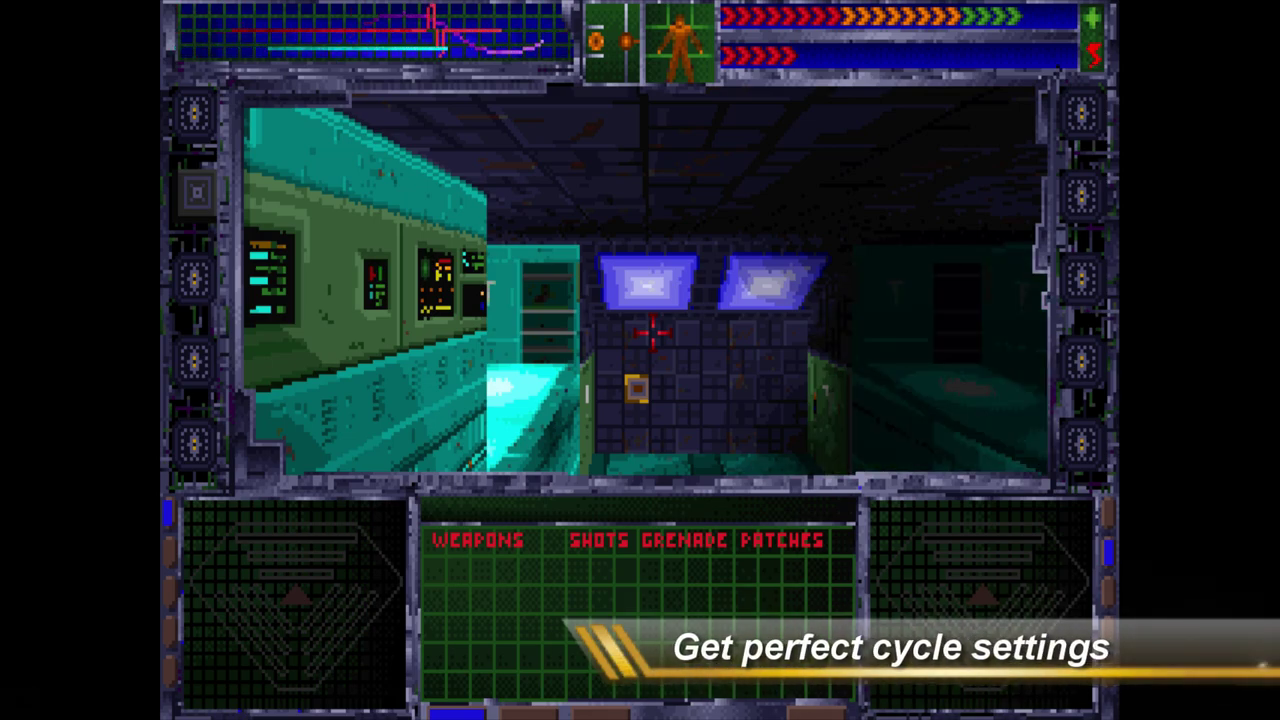
- Switch the running game to windowed mode, reposition its window, and test lowering and raising the DOSBox CPU cycles
key(alt+Return)
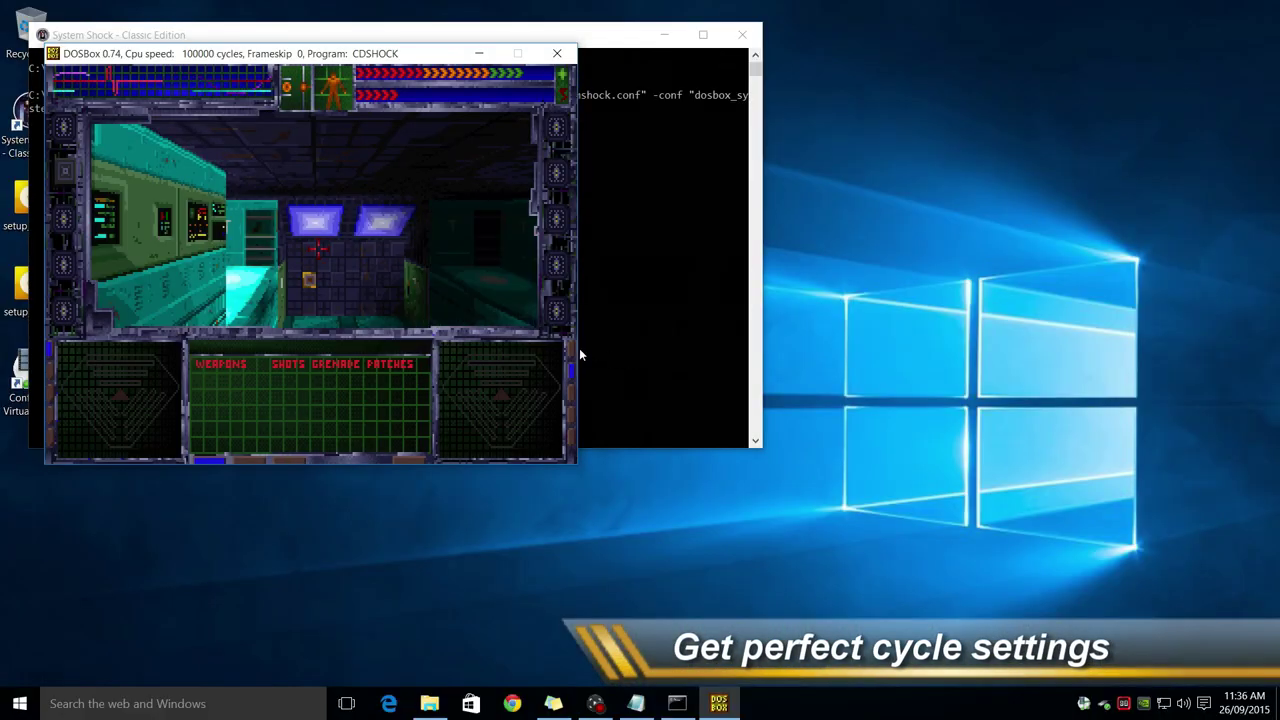
drag(433, 58, 666, 245)
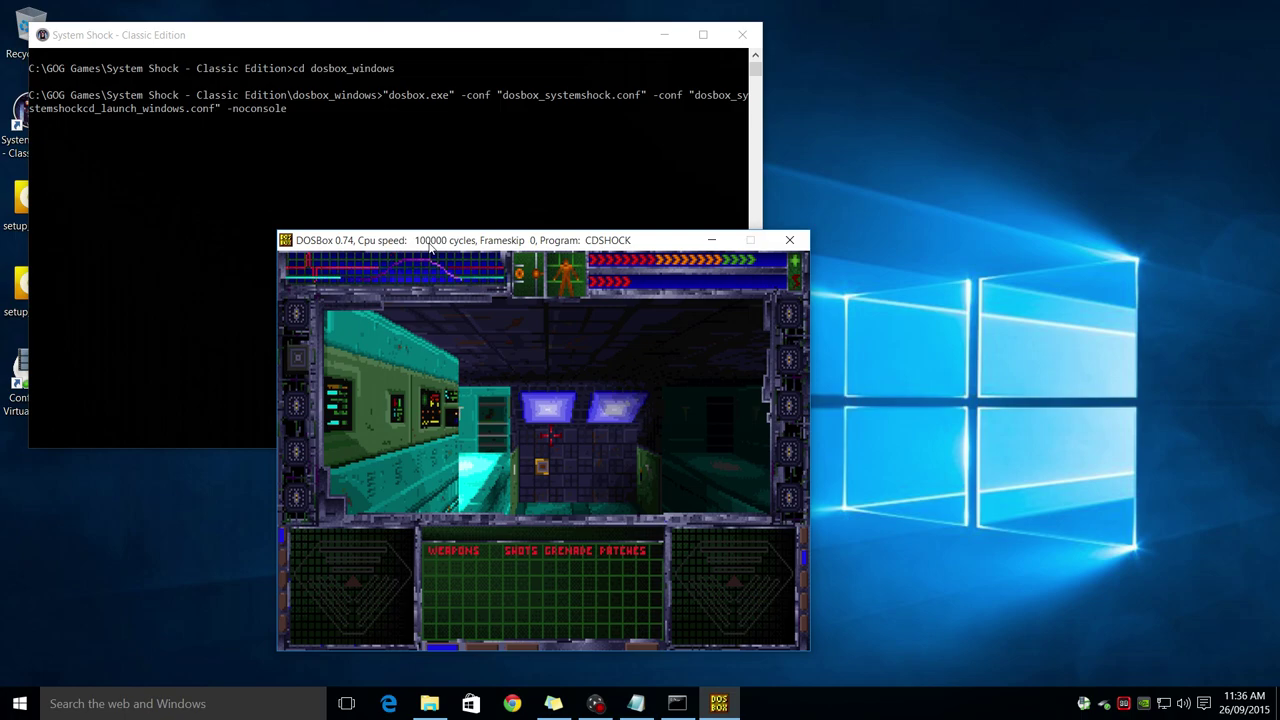
key(ctrl+F11)
key(ctrl+F11)
key(ctrl+F11)
key(ctrl+F11)
key(ctrl+F12)
key(ctrl+F12)
key(ctrl+F12)
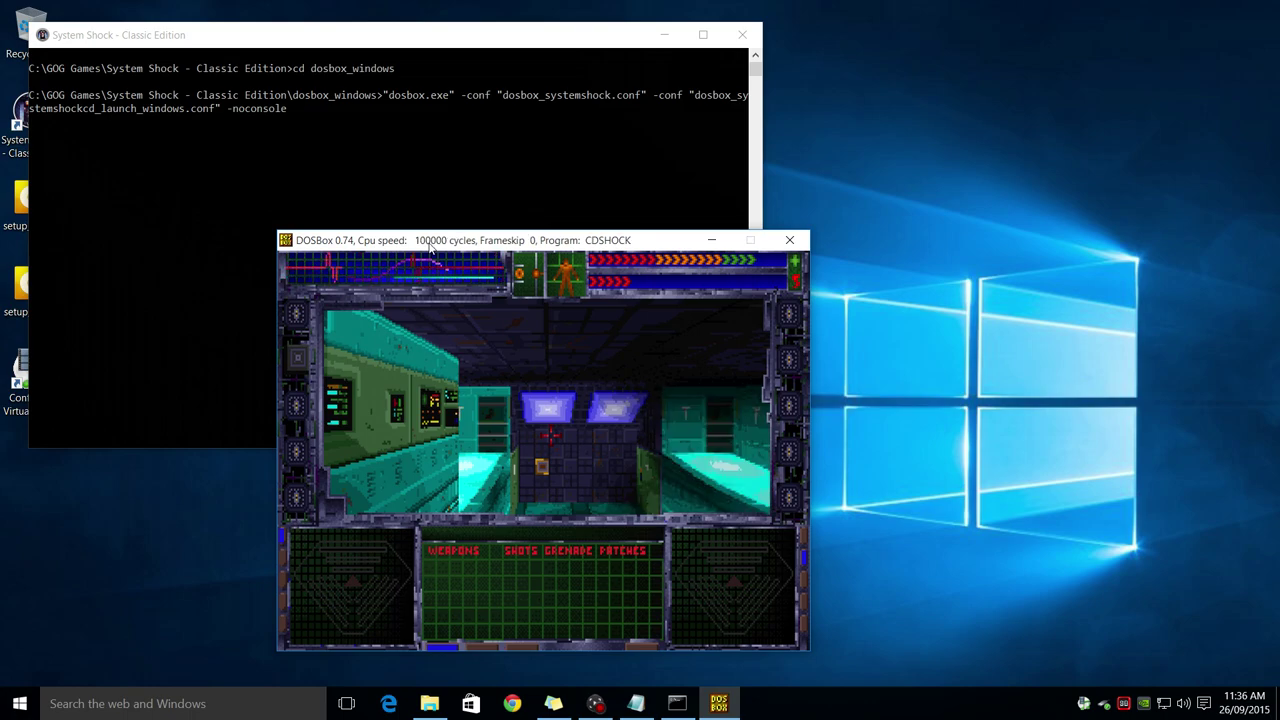
- Lower the DOSBox CPU cycles to 20000 and look around the room to test the game's smoothness
key(ctrl+F11)
key(ctrl+F11)
key(ctrl+F11)
key(ctrl+F11)
key(ctrl+F11)
key(ctrl+F11)
key(ctrl+F11)
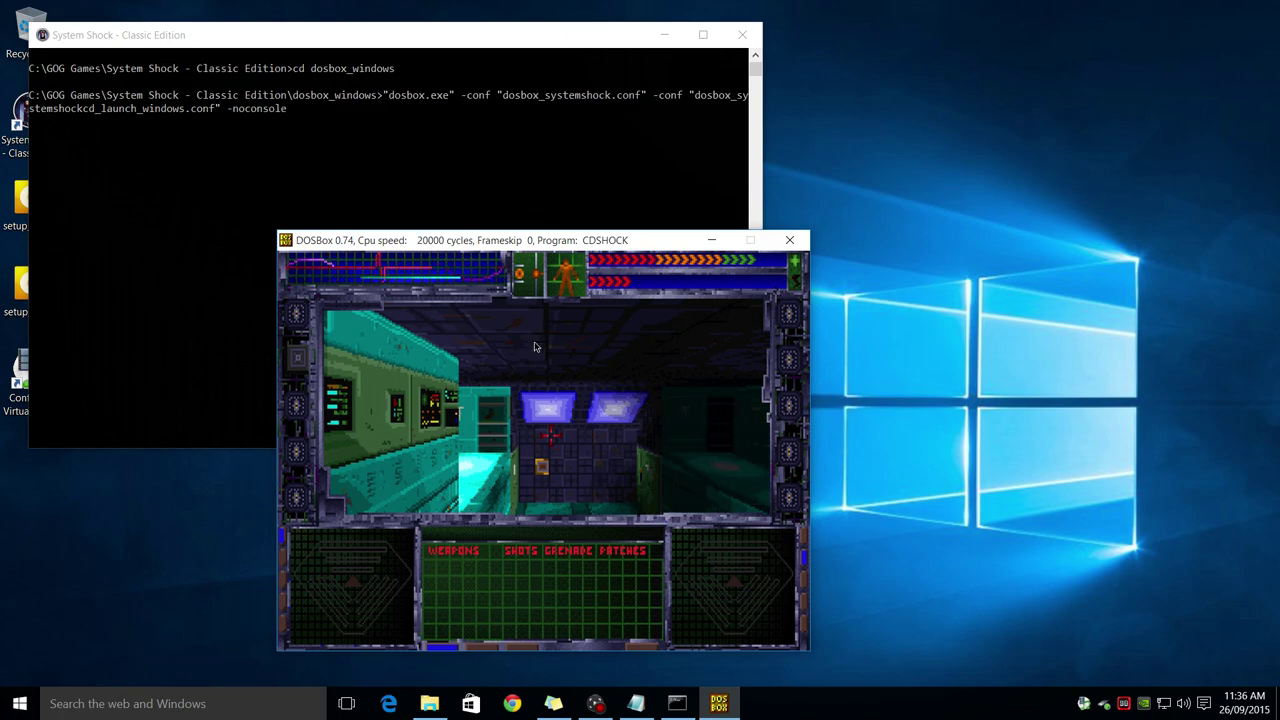
click(652, 342)
drag(652, 342, 541, 390)
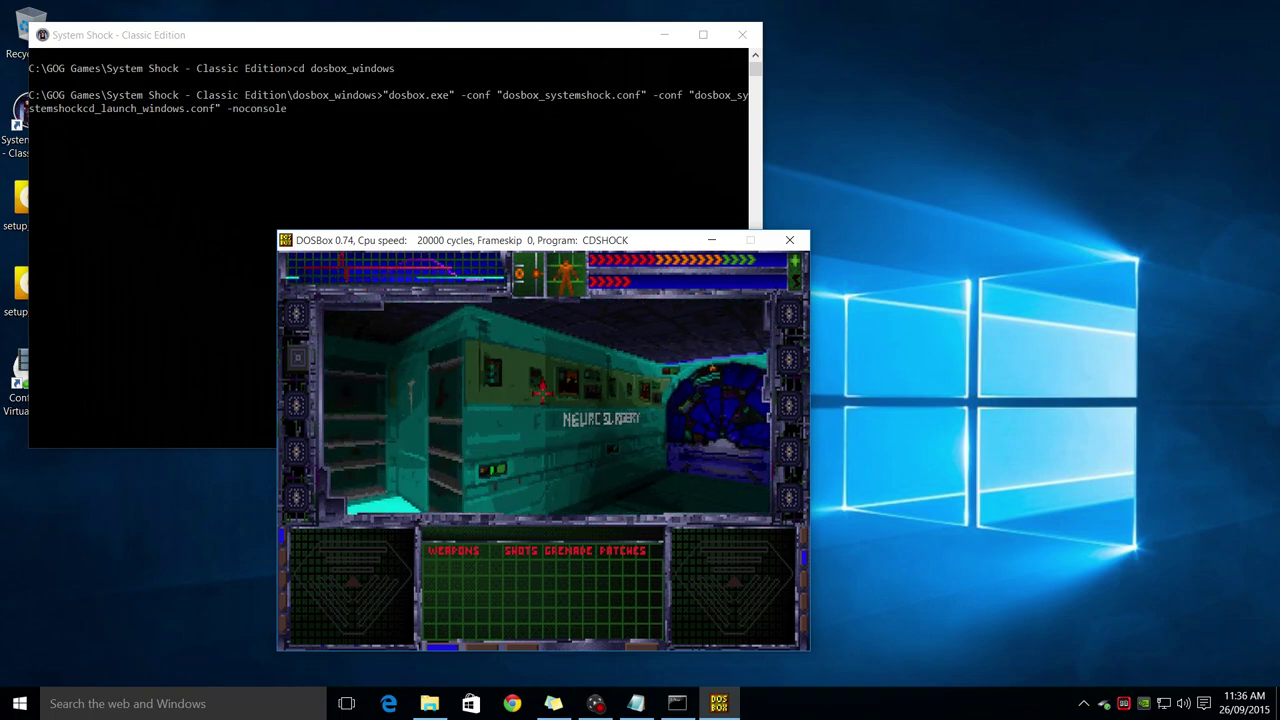
- Test the view movement with the CPU cycles lowered to 10000 and raised to 30000
key(ctrl+F11)
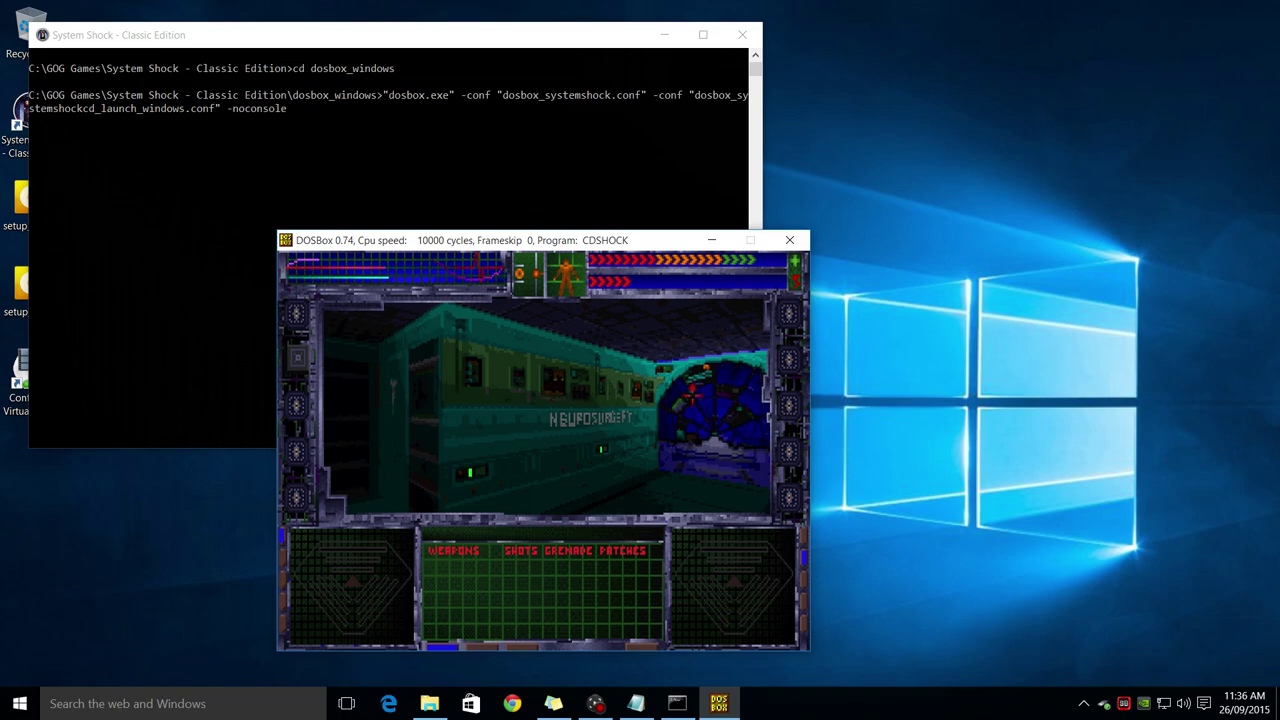
drag(757, 378, 323, 430)
key(ctrl+F12)
key(ctrl+F12)
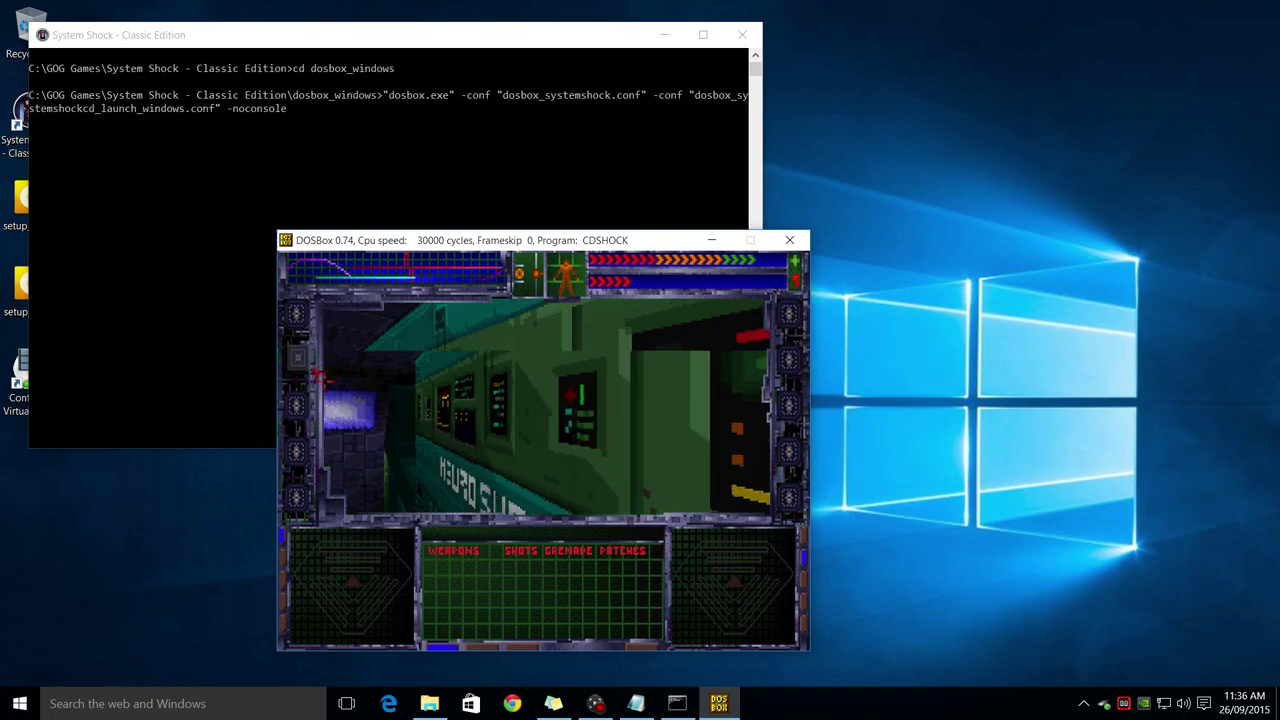
drag(657, 354, 634, 402)
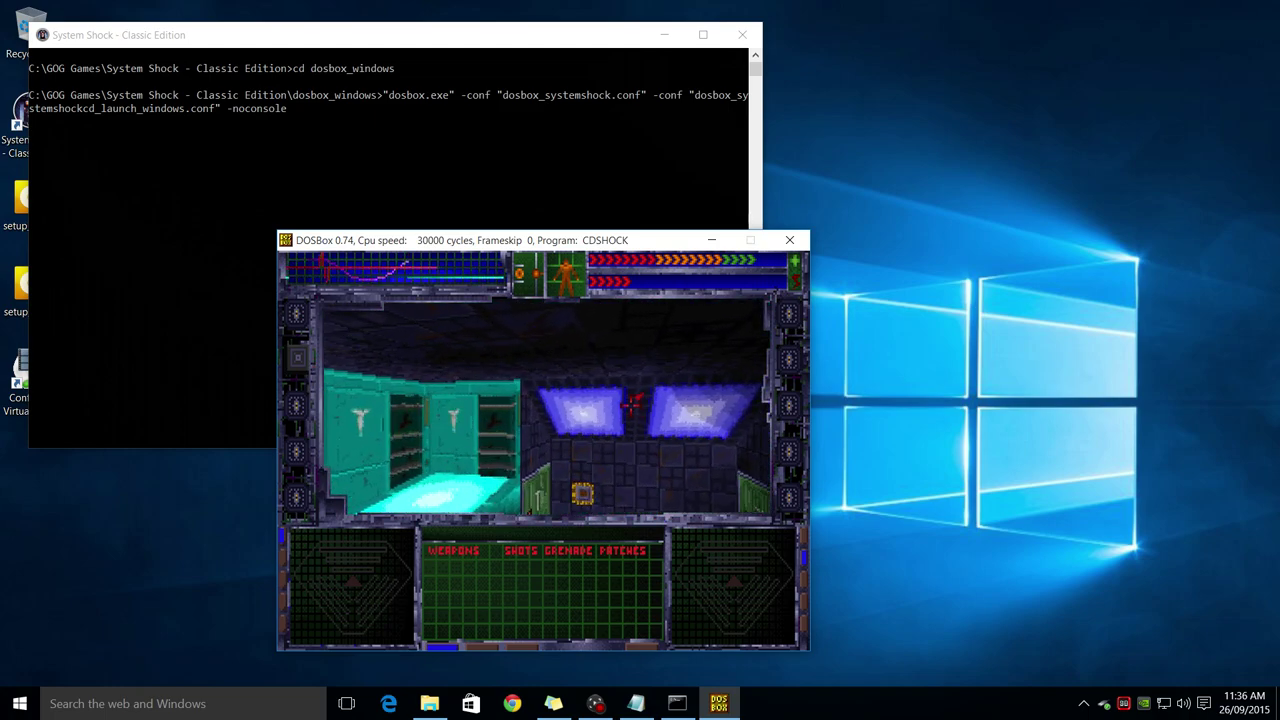
- Set the in-game video mode to 640 x 480 and resume play
key(Escape)
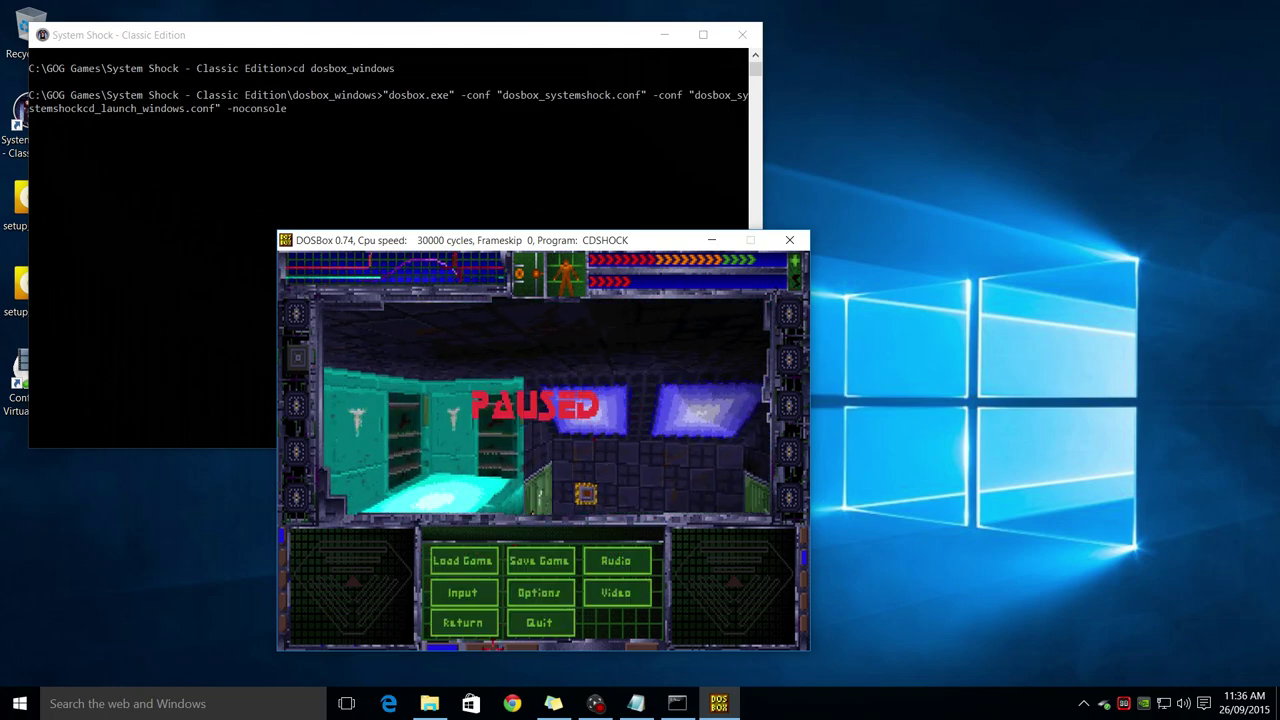
click(595, 592)
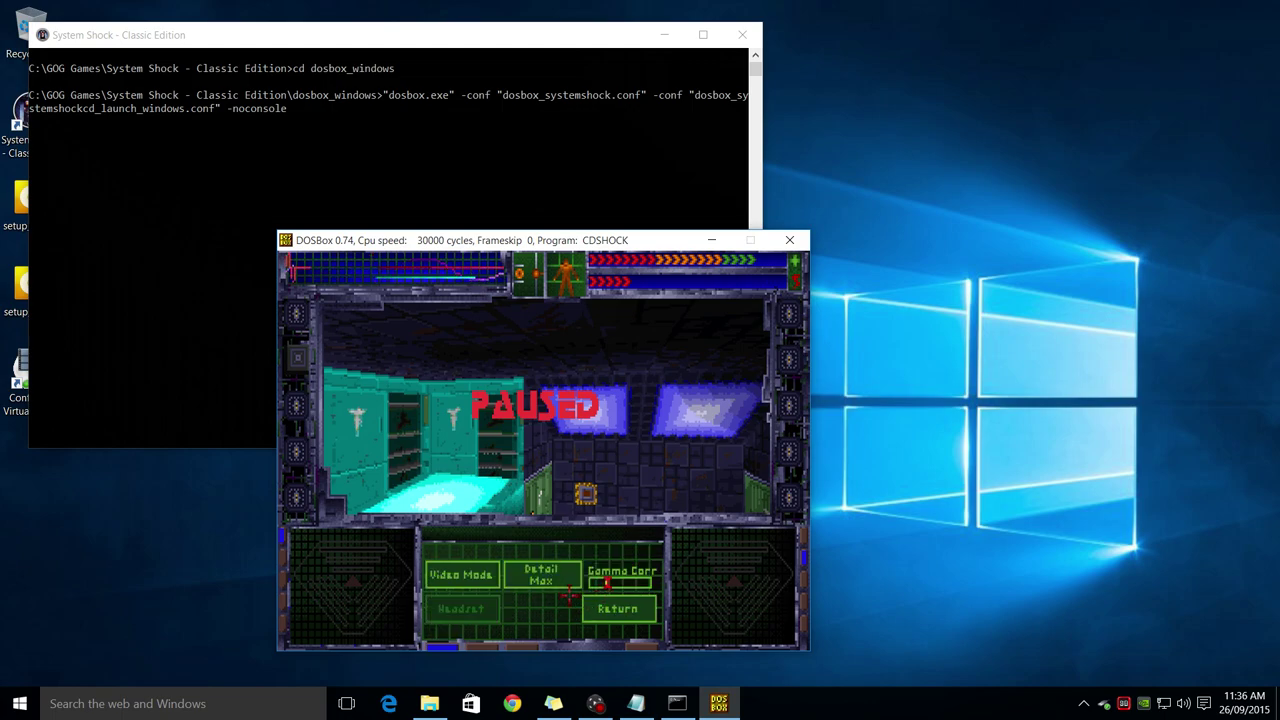
click(479, 573)
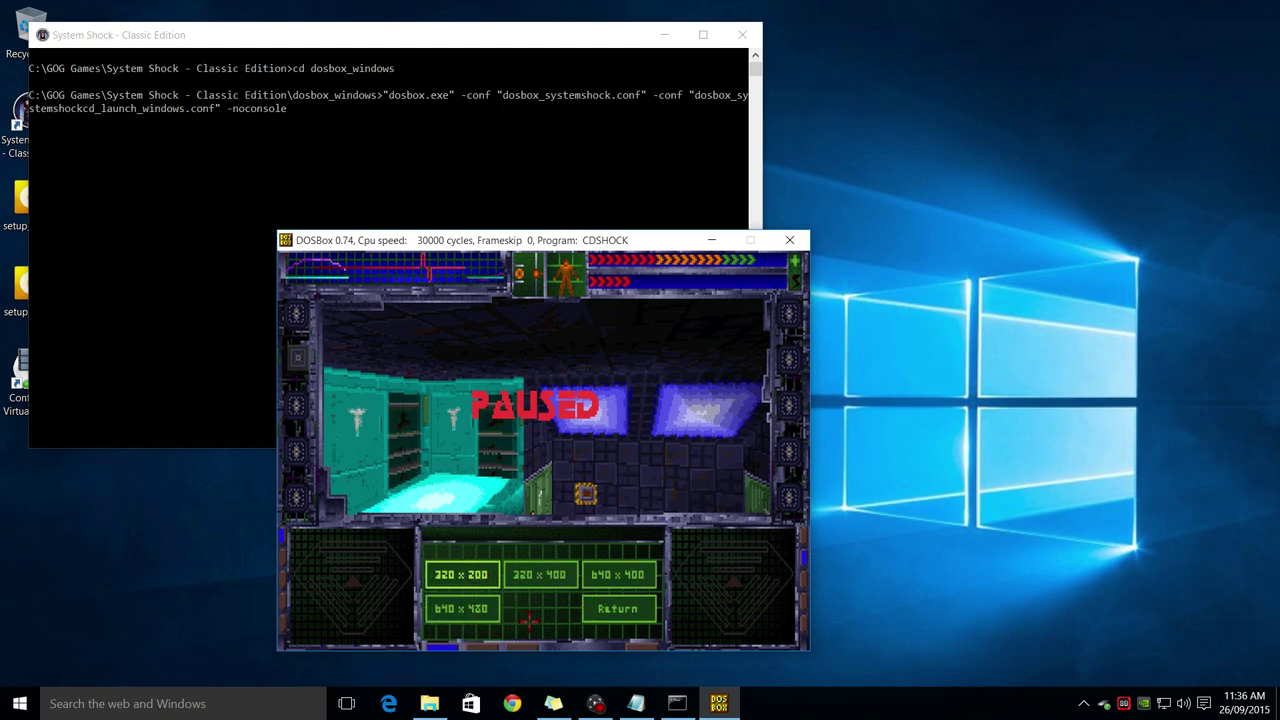
click(470, 603)
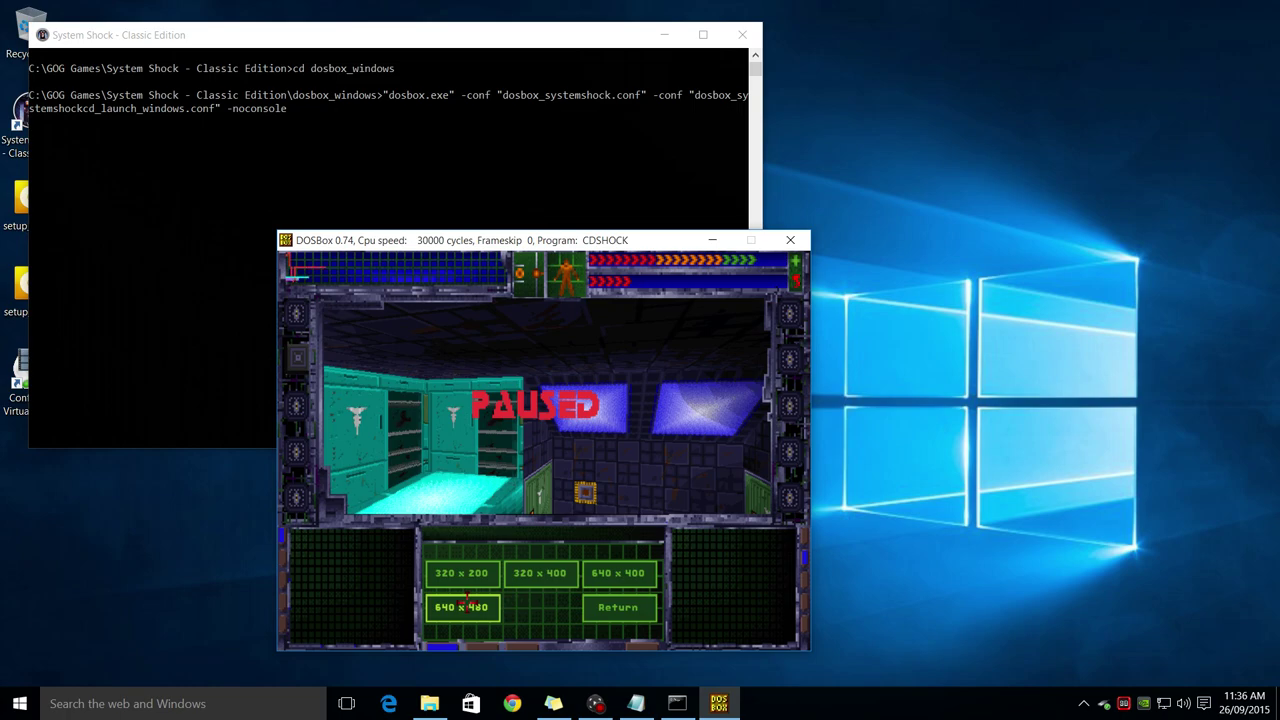
click(590, 607)
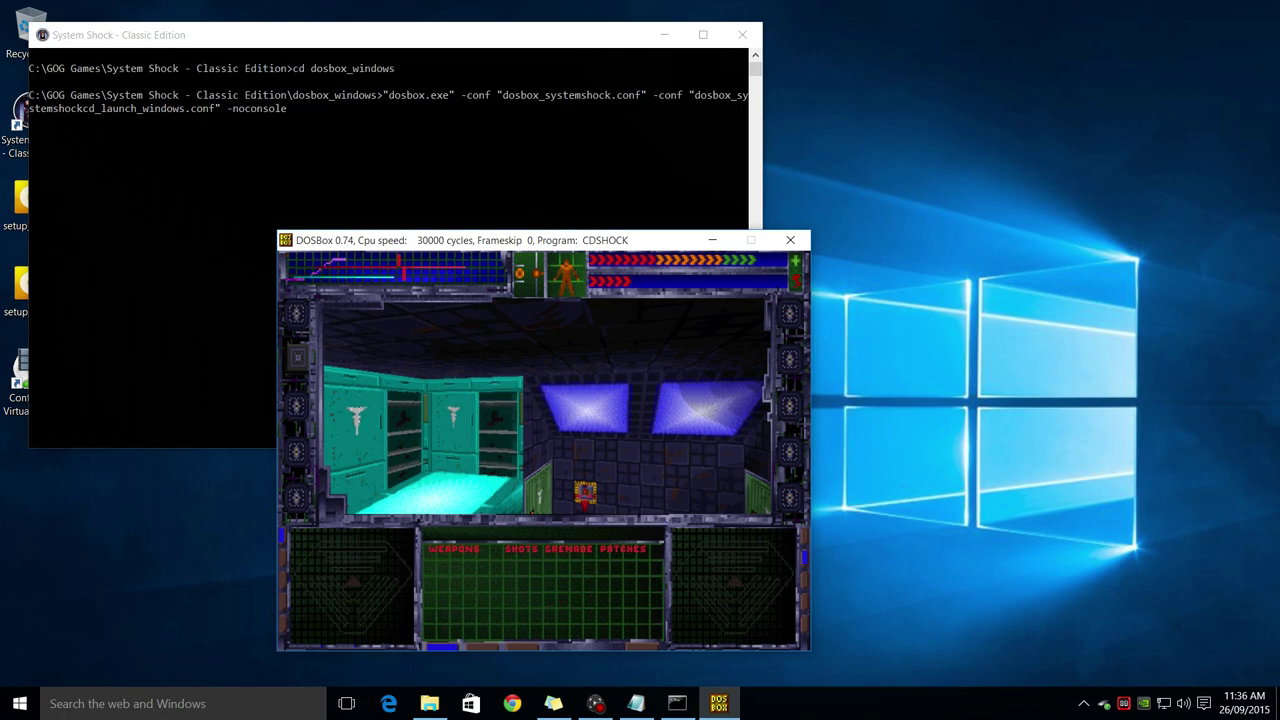
- Walk around the room at the higher resolution and raise the CPU cycles to 80000 to compare performance
click(567, 490)
key(w)
key(d)
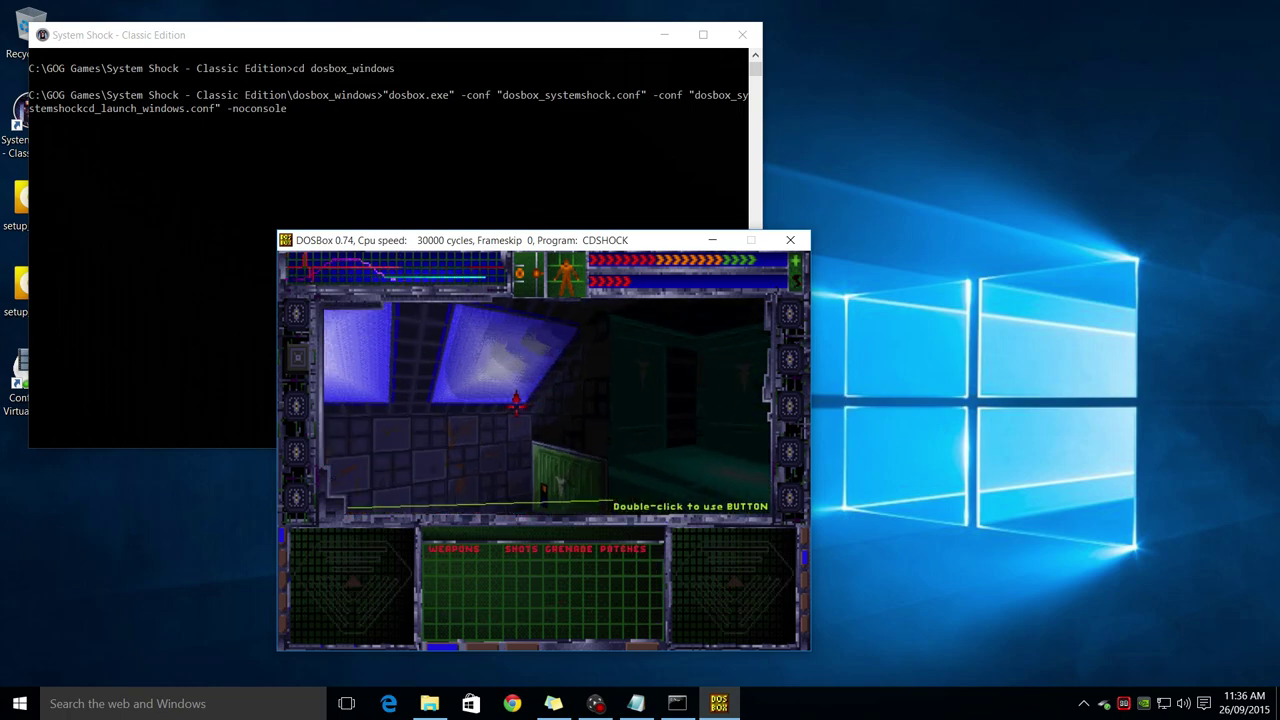
key(d)
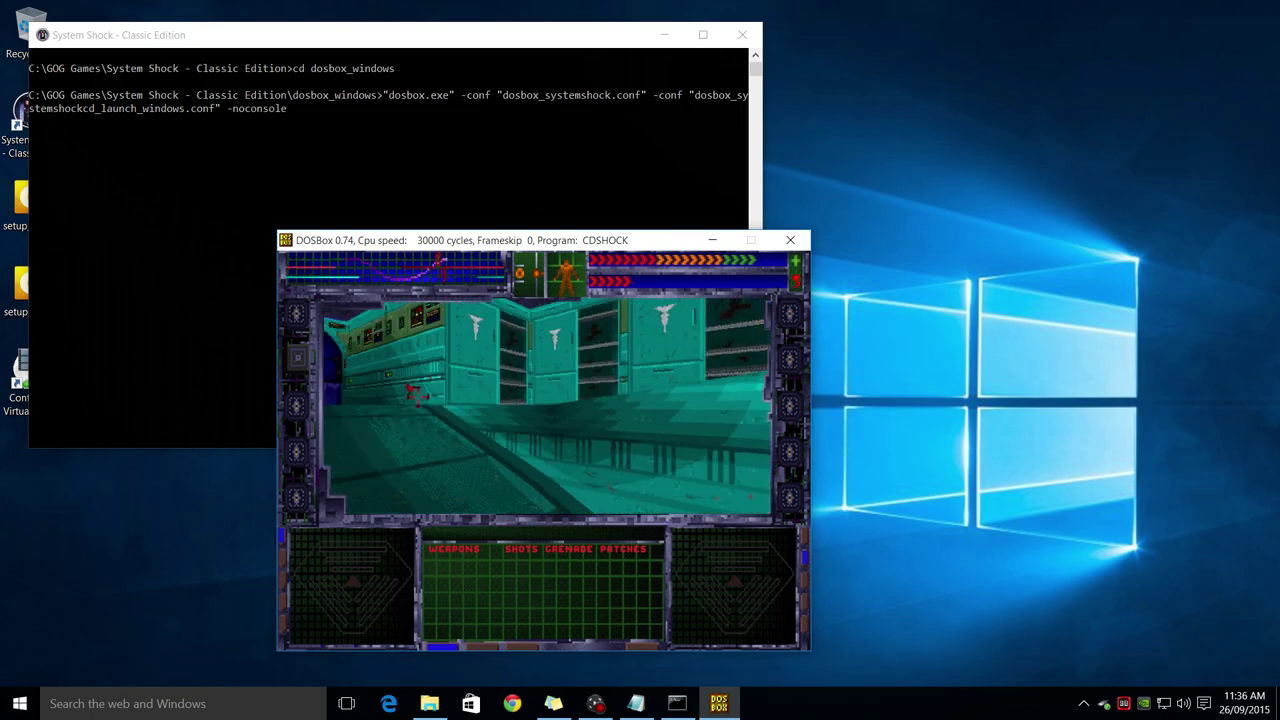
key(d)
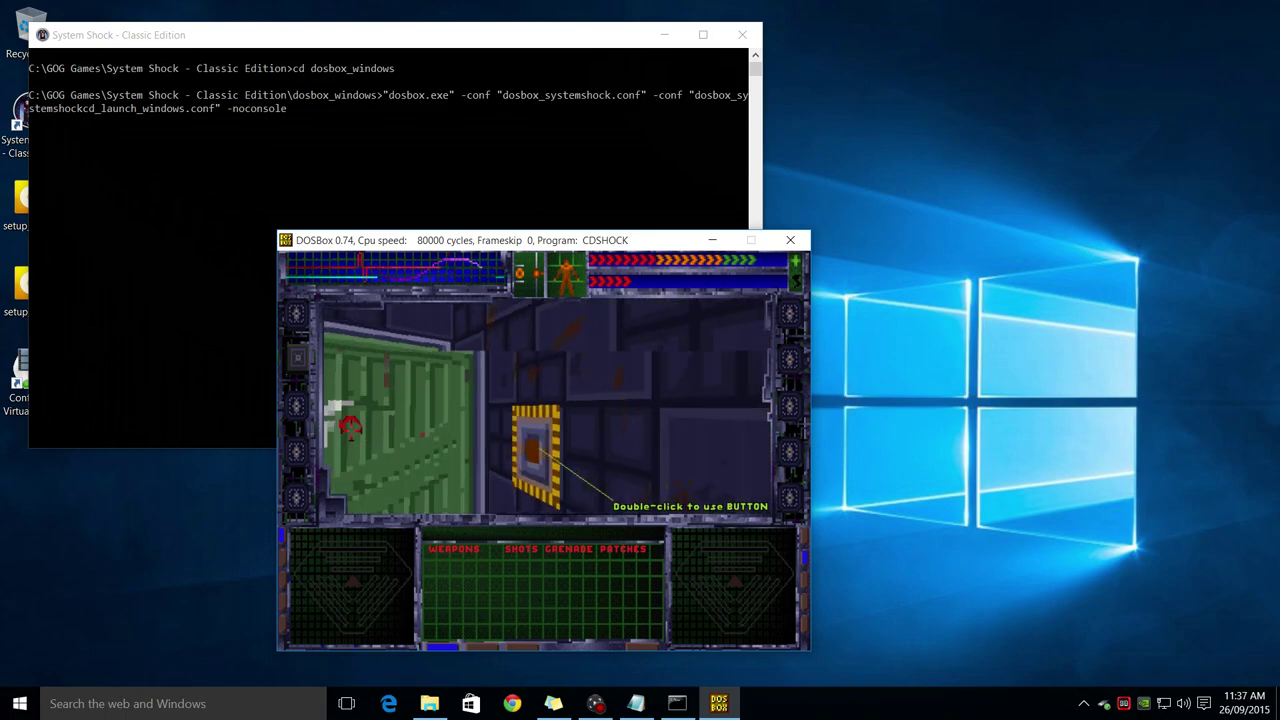
key(ctrl+F12)
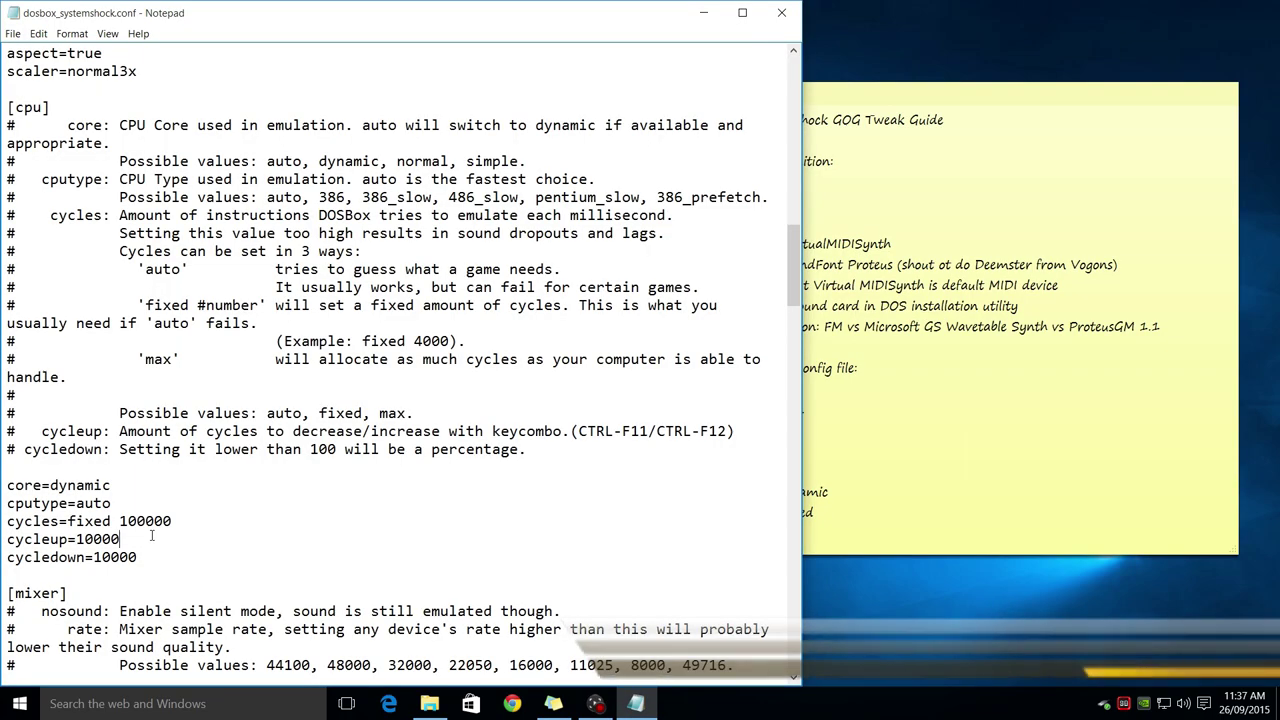
- In the [mixer] section of dosbox_systemshock.conf, set rate to 48000
scroll(152, 536, down, 5)
scroll(152, 536, down, 1)
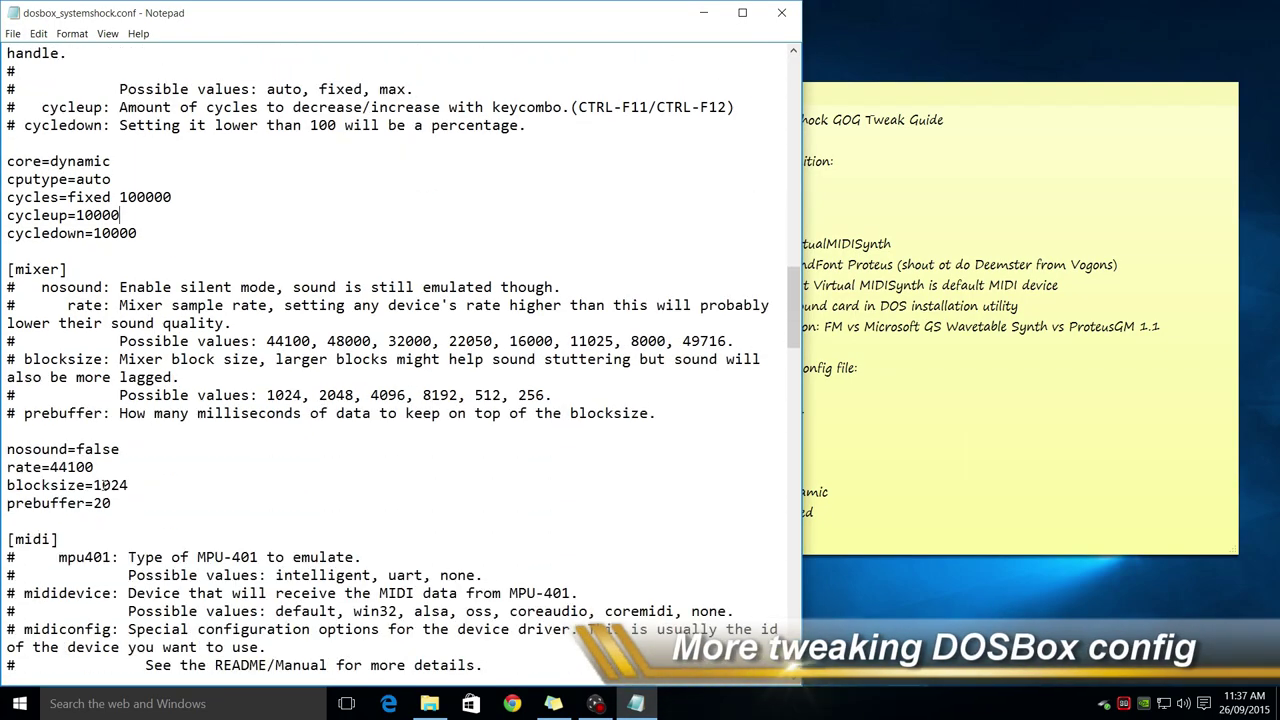
double_click(71, 467)
text(48000)
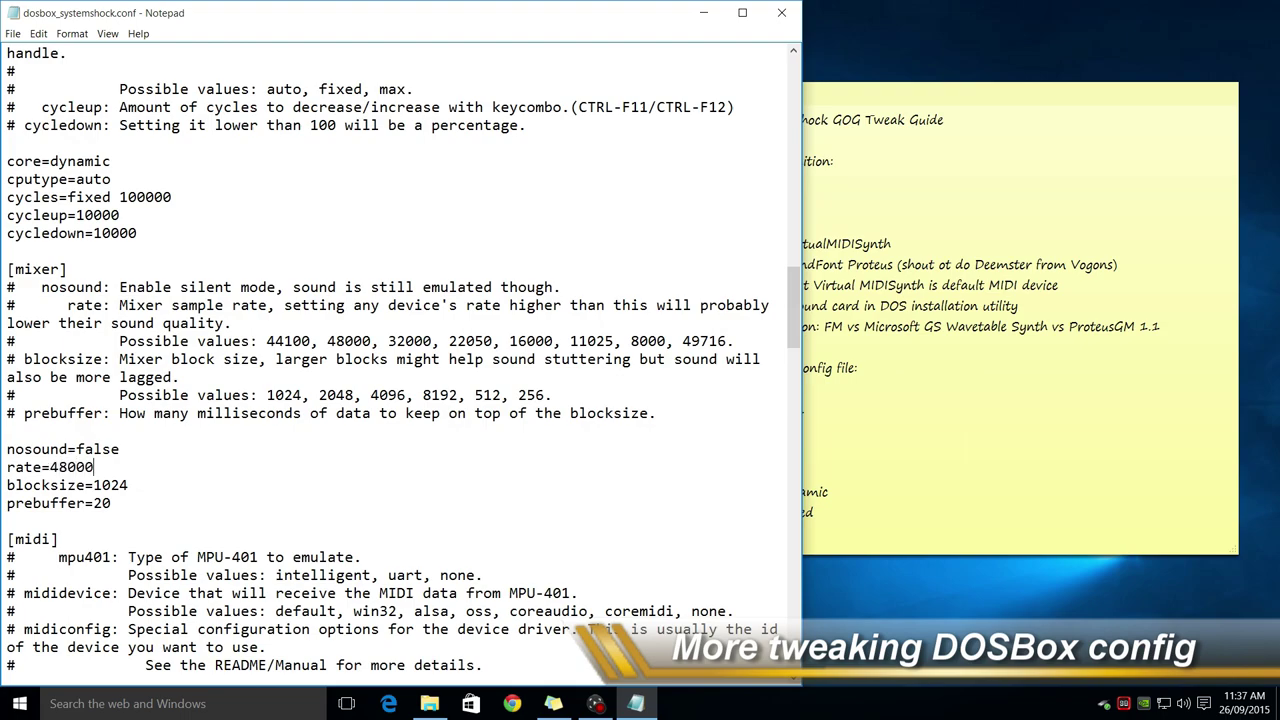
- In the [sblaster] section, set oplrate to 48000
scroll(400, 360, down, 2)
scroll(400, 360, down, 8)
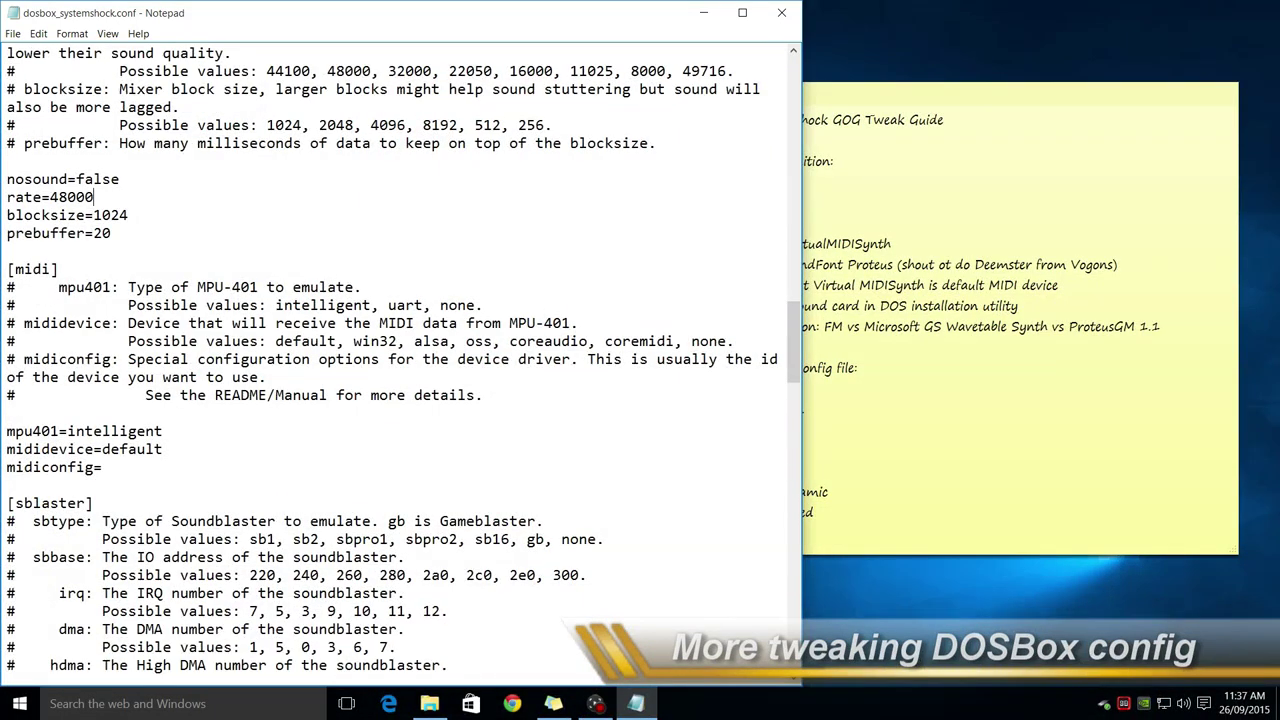
scroll(128, 511, down, 5)
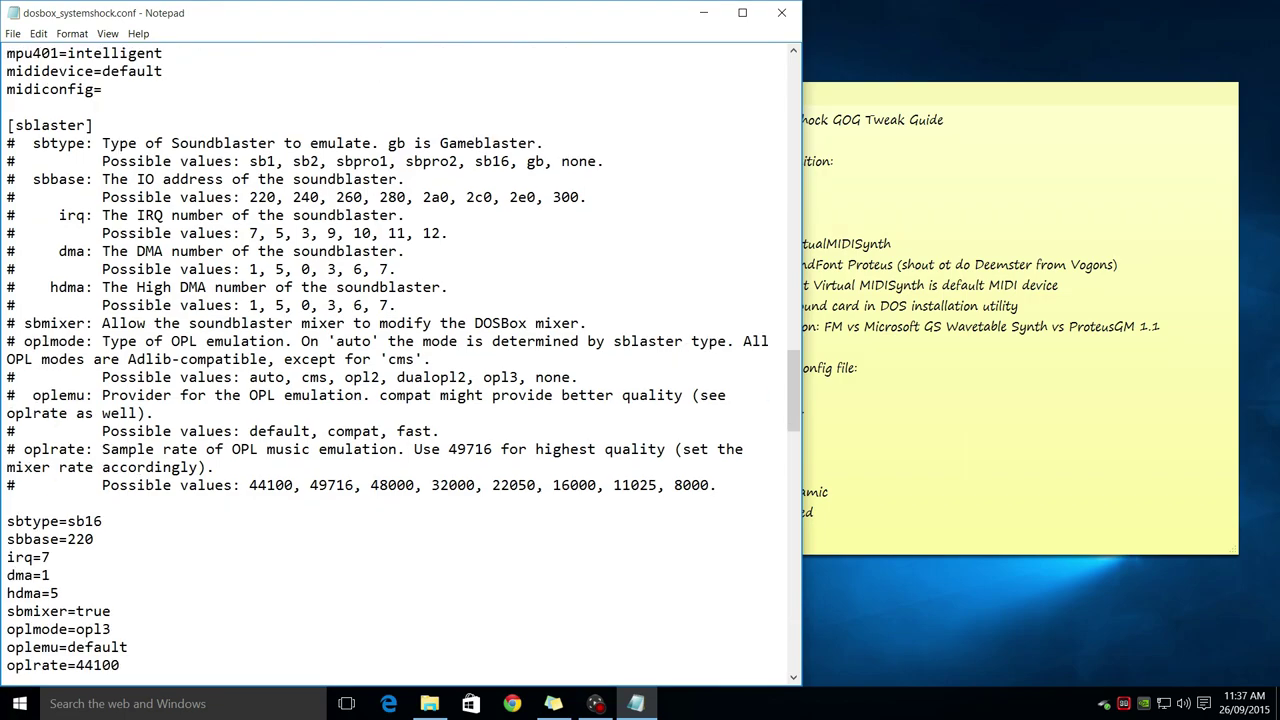
key(shift+Left)
key(shift+Left)
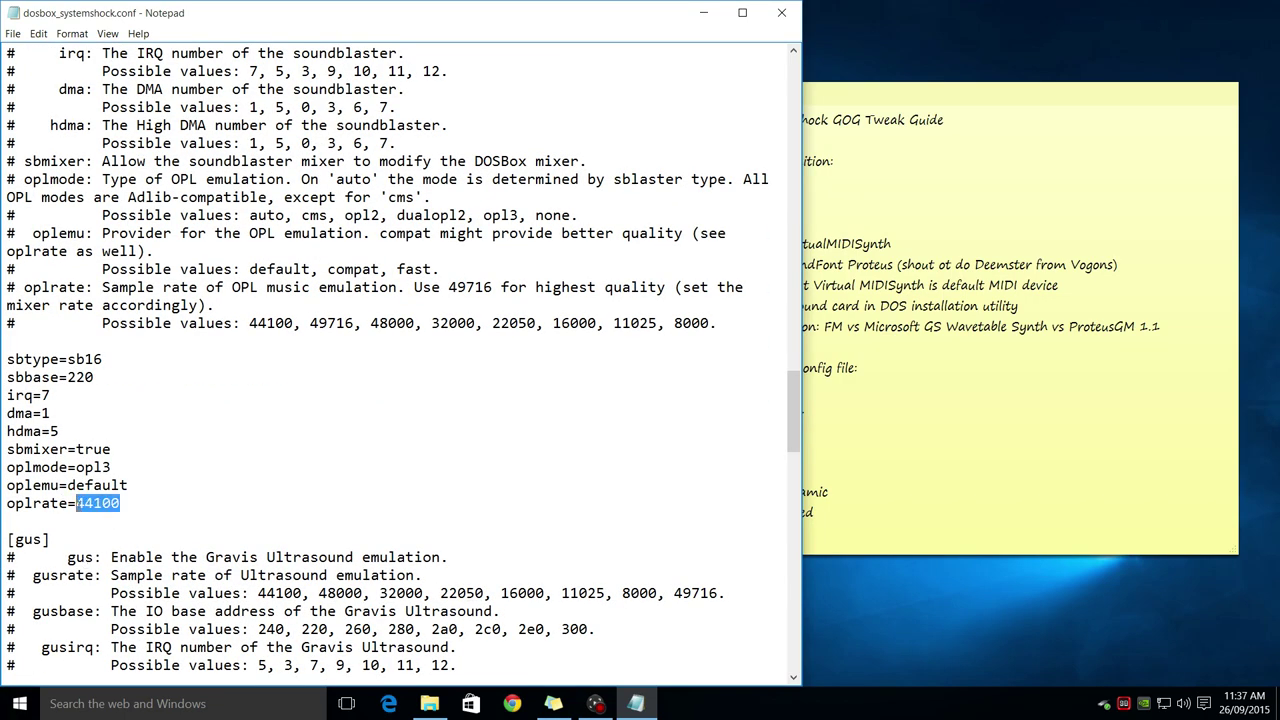
text(48000)
- Save dosbox_systemshock.conf and close the file
scroll(76, 505, down, 8)
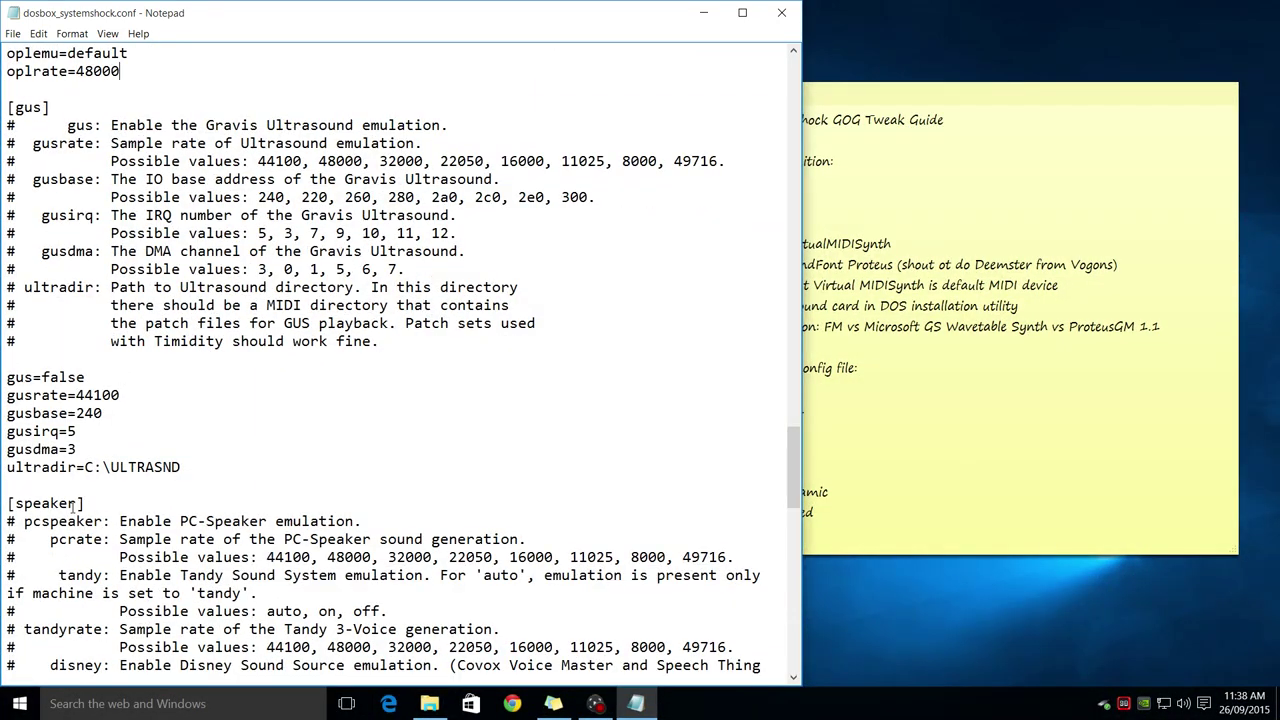
click(13, 34)
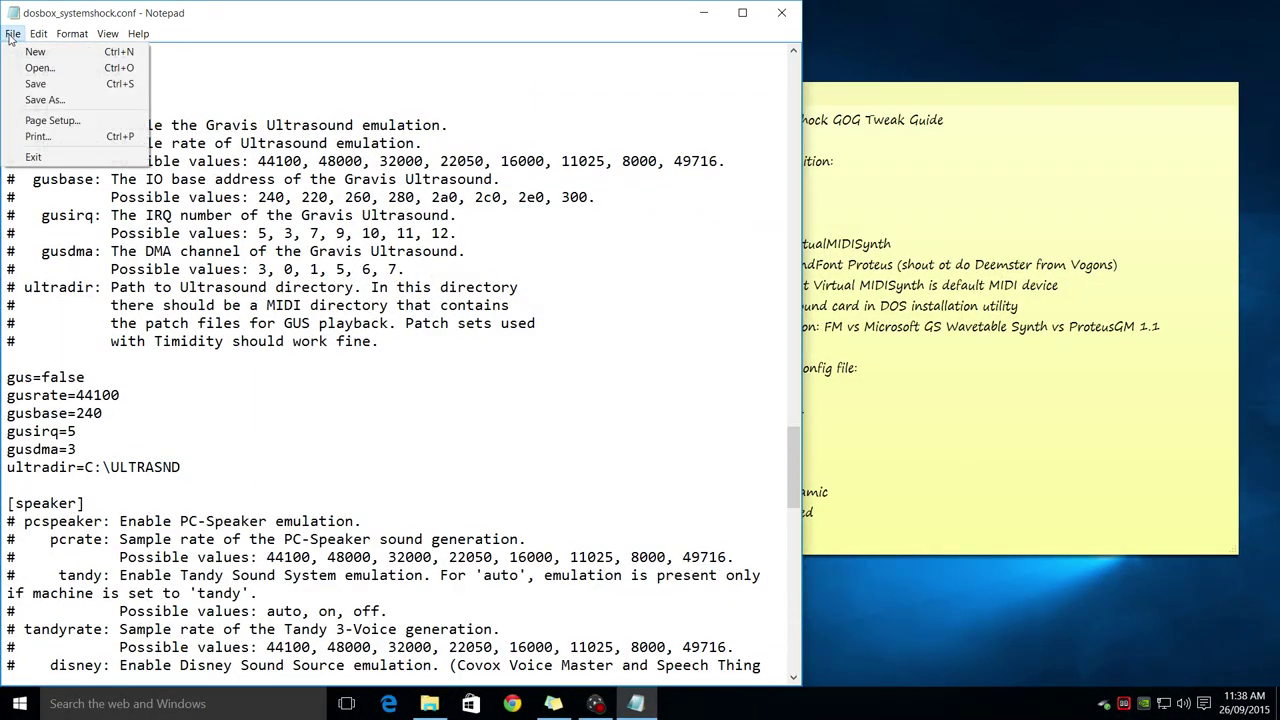
click(35, 86)
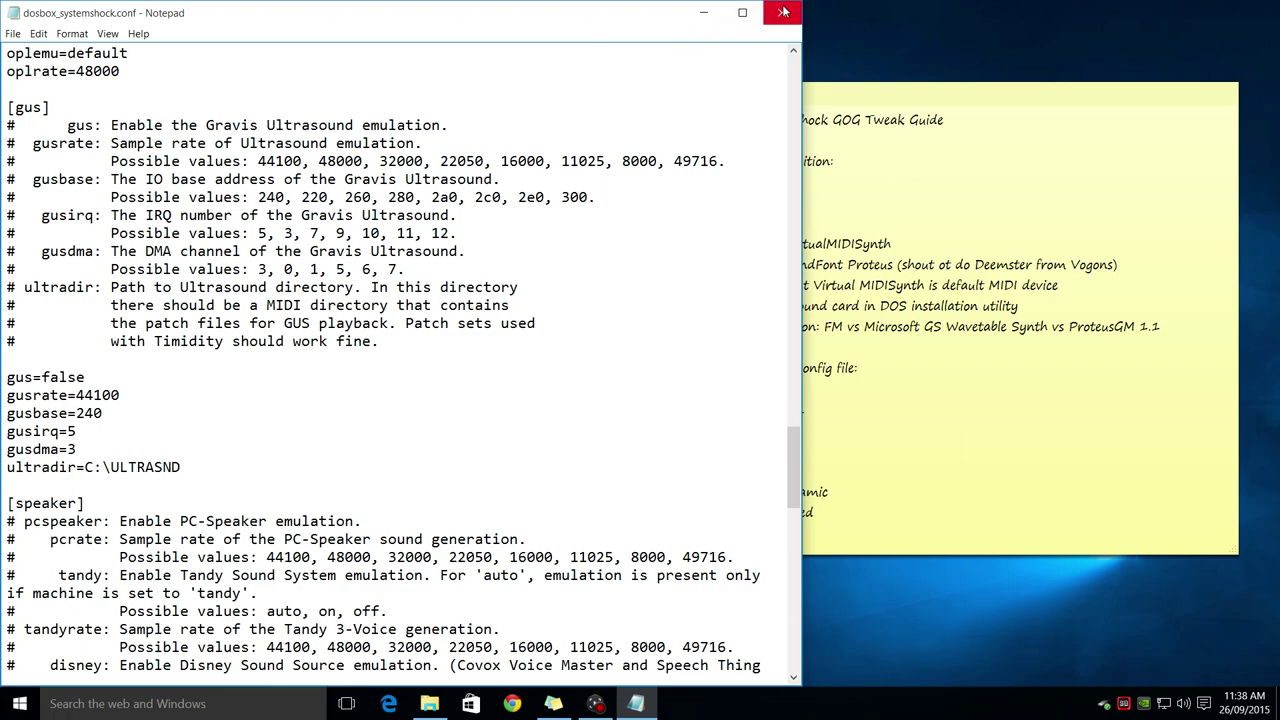
click(781, 13)
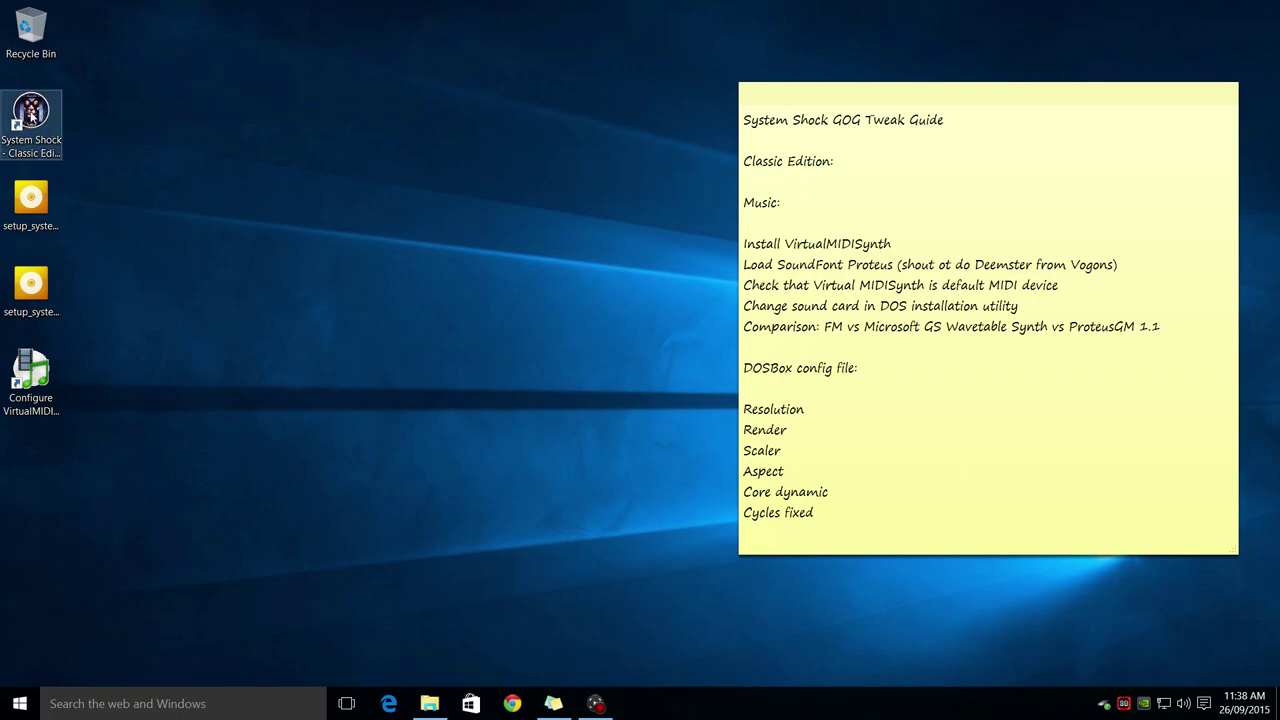
- Launch System Shock - Classic Edition, skip the intro, and start a new game with the player's name and all difficulty settings at 2
double_click(31, 113)
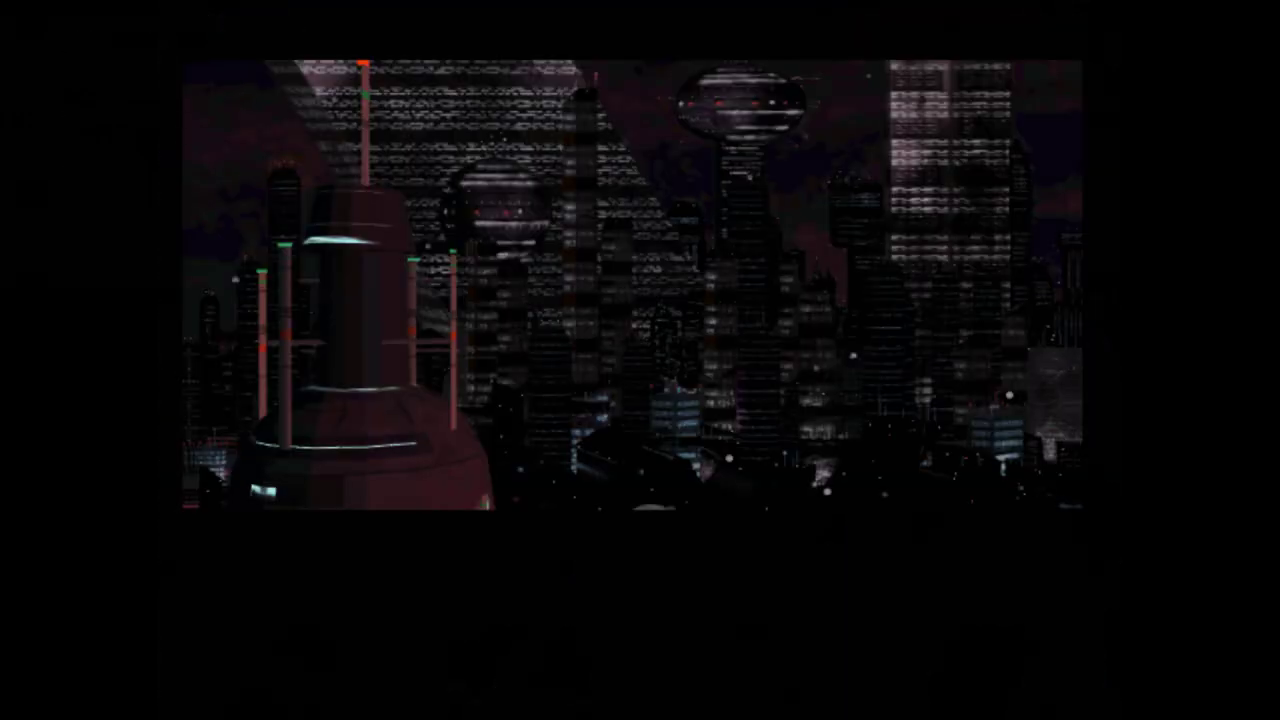
key(Escape)
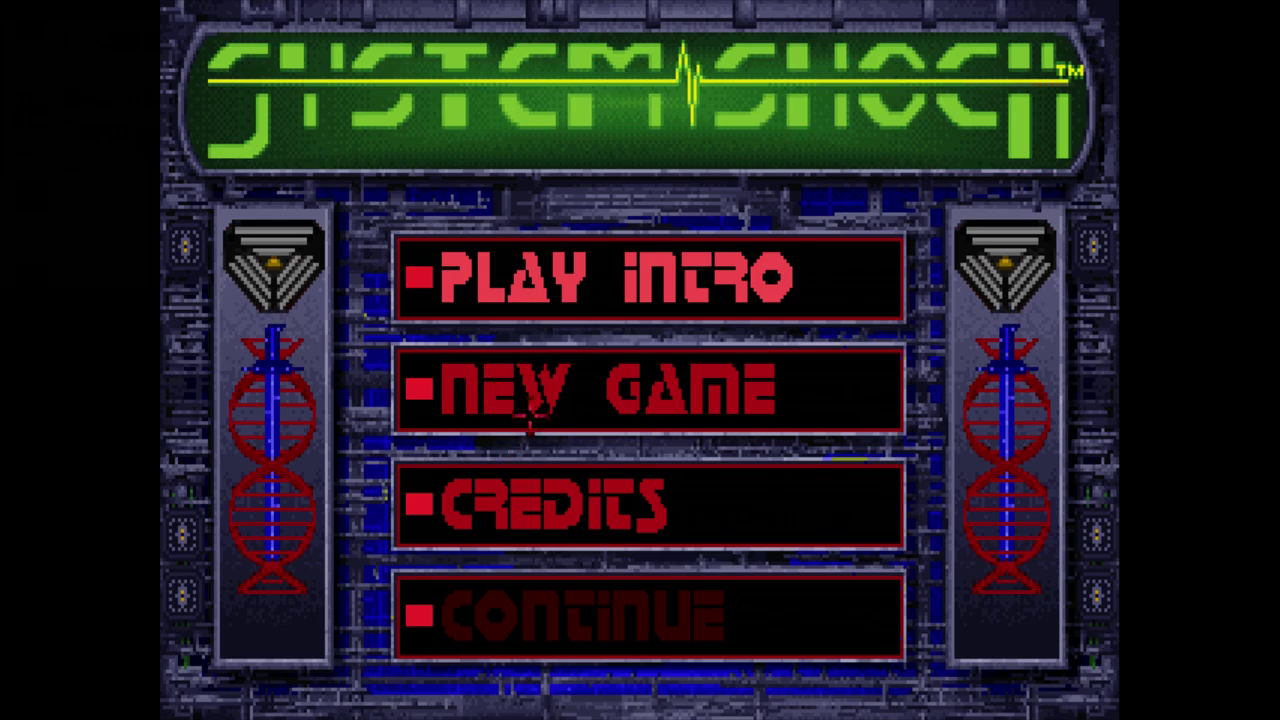
click(540, 368)
text(Phil)
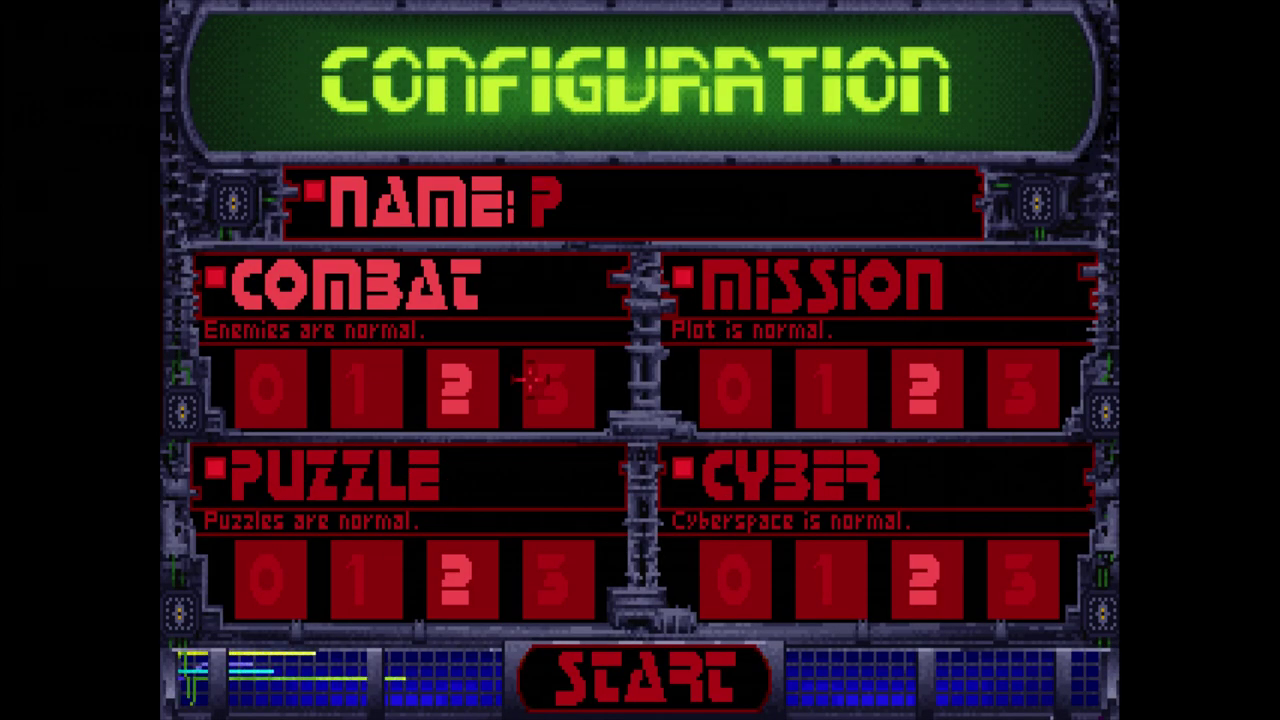
click(597, 676)
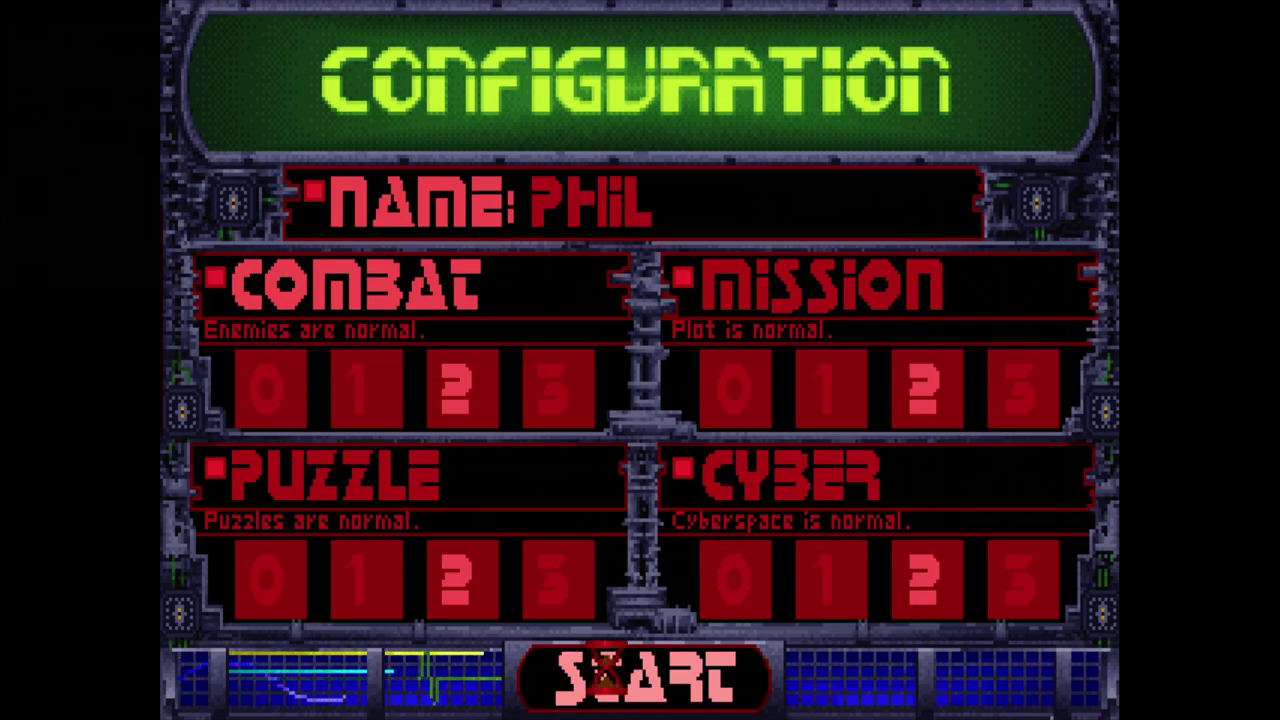
key(space)
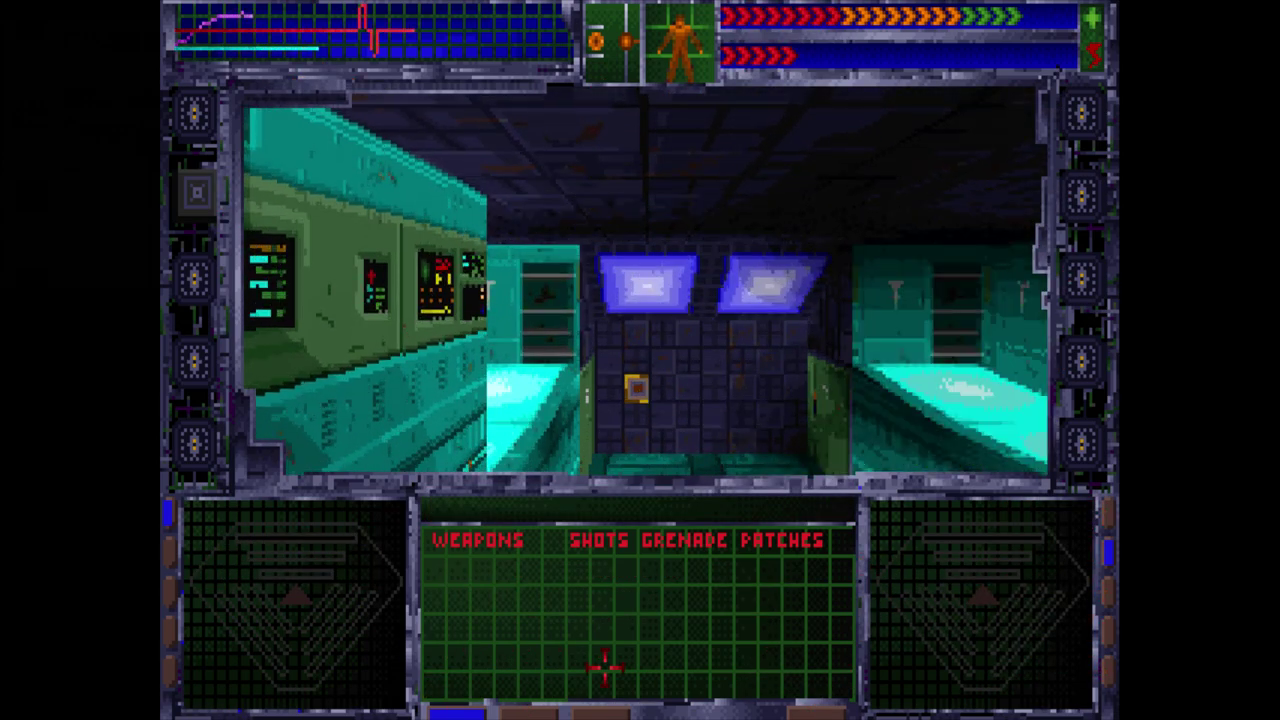
- Pause the new game, switch its video mode to 640 x 480, and return to play
key(Escape)
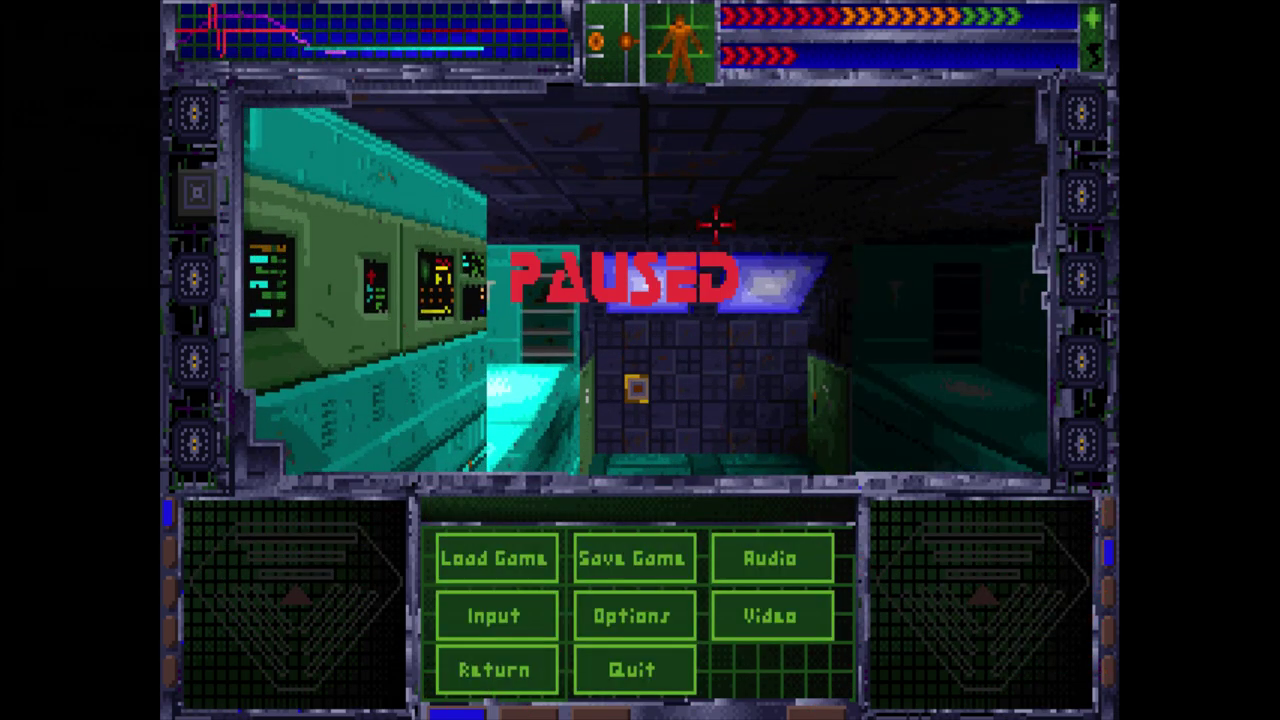
click(634, 620)
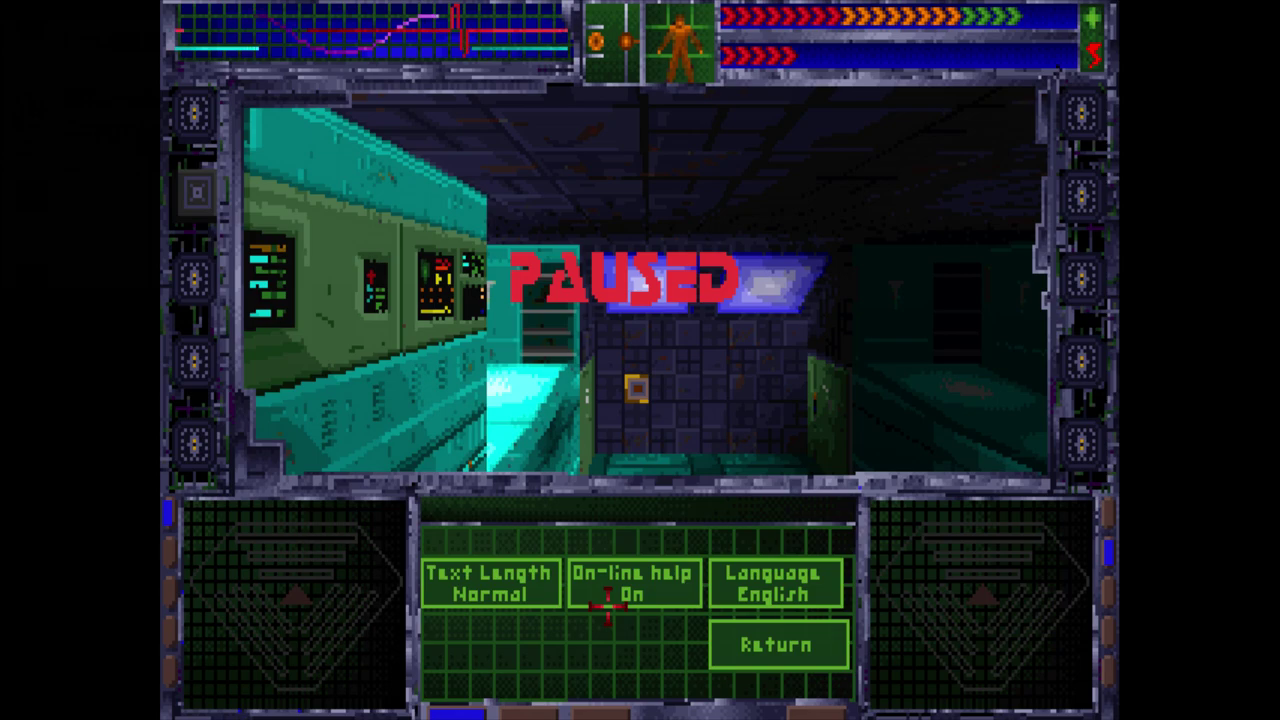
click(766, 643)
key(Escape)
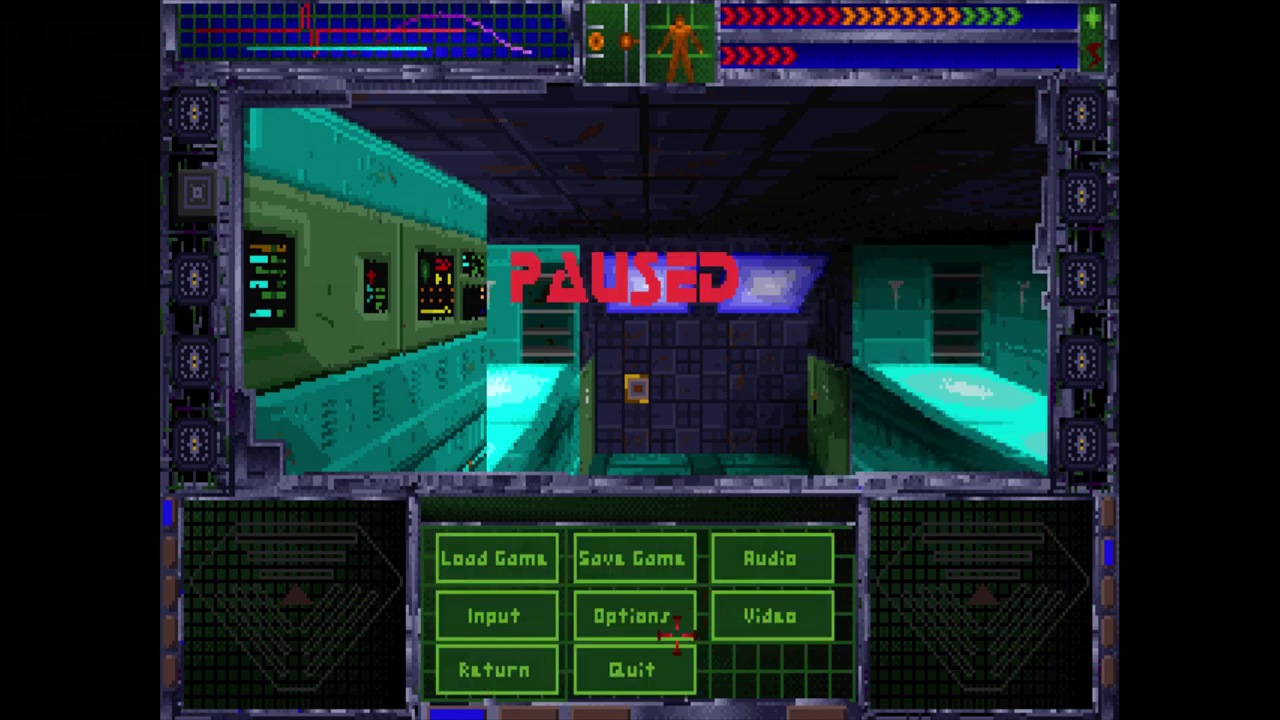
click(764, 614)
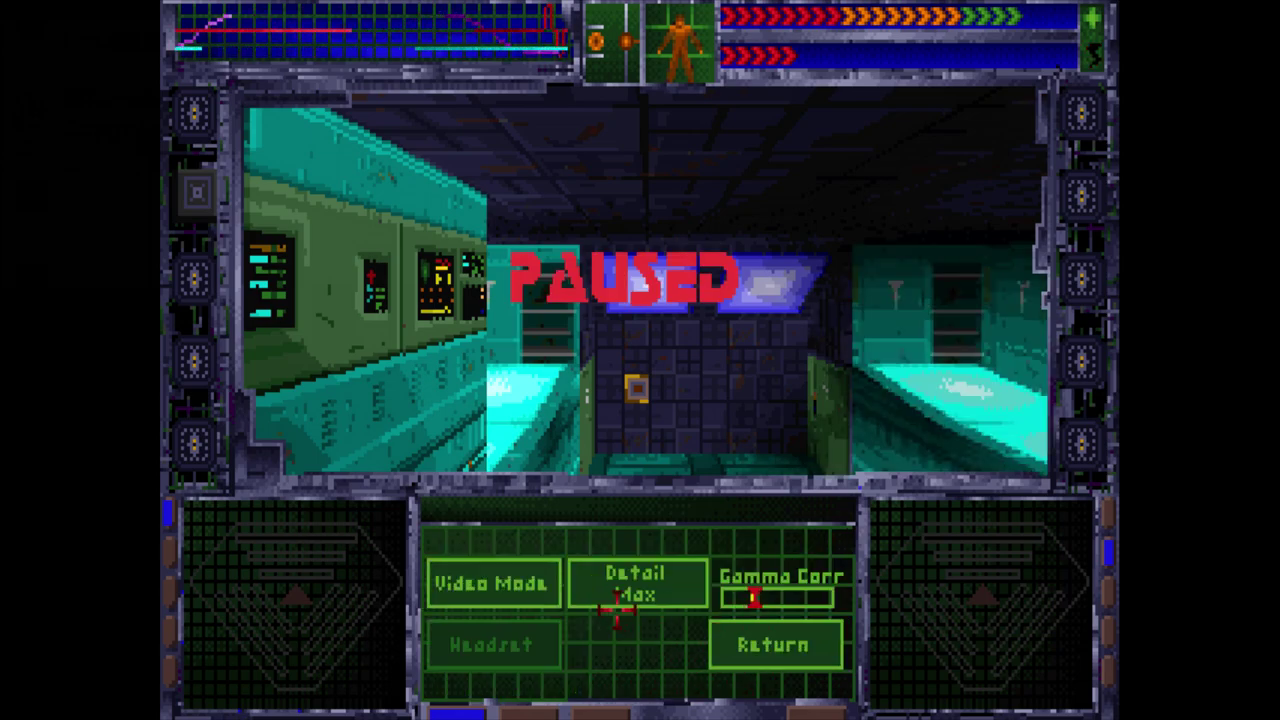
click(530, 585)
click(515, 660)
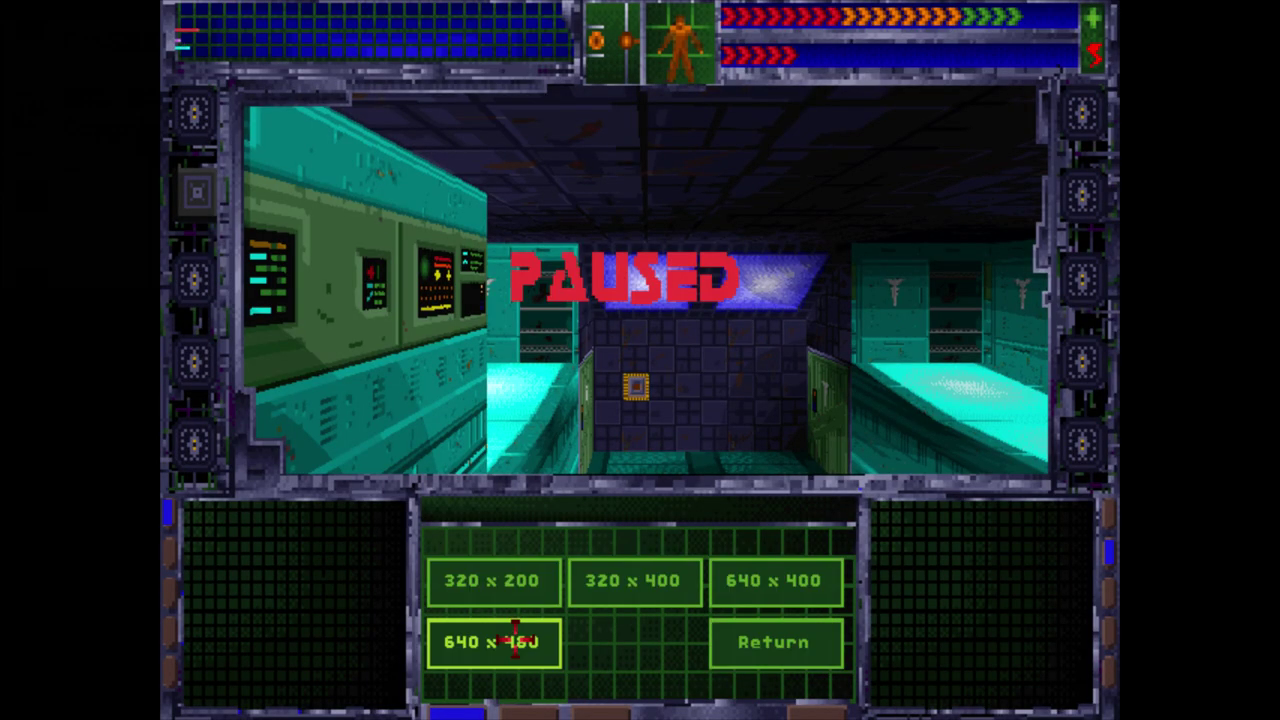
click(737, 643)
- Walk and turn around the starting room to check full-screen performance at 640 x 480
key(w)
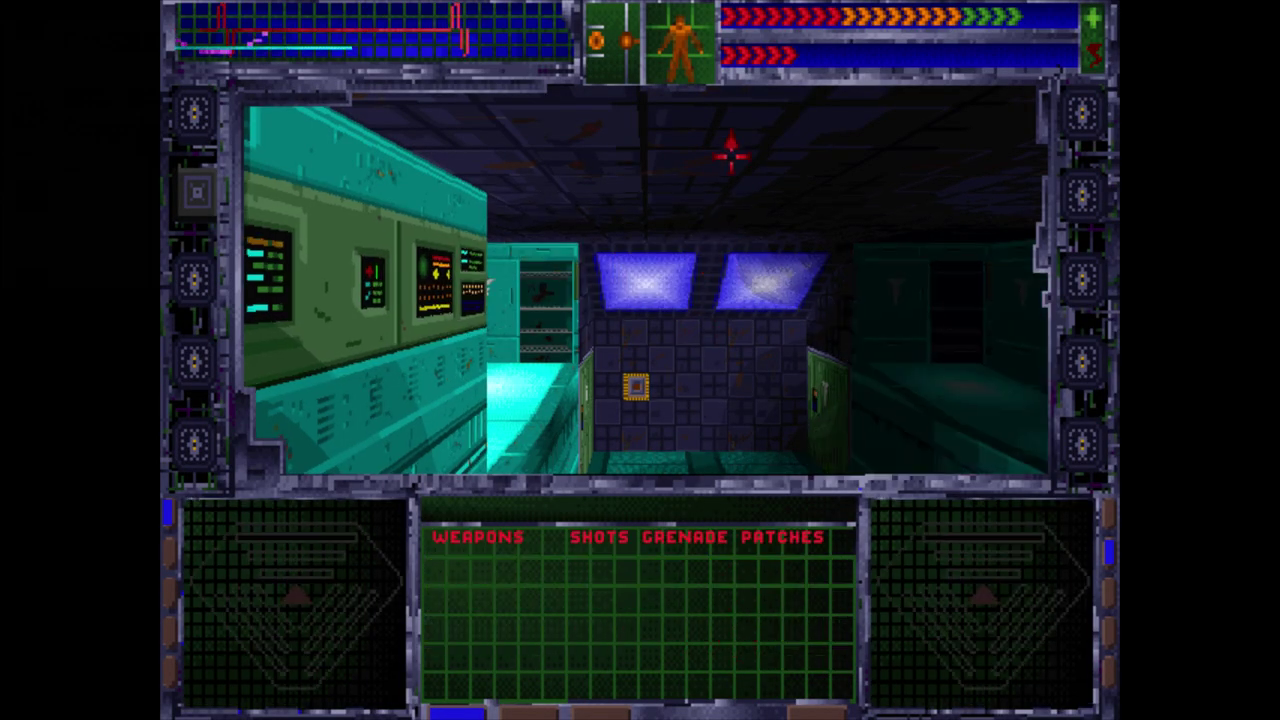
key(d)
key(a)
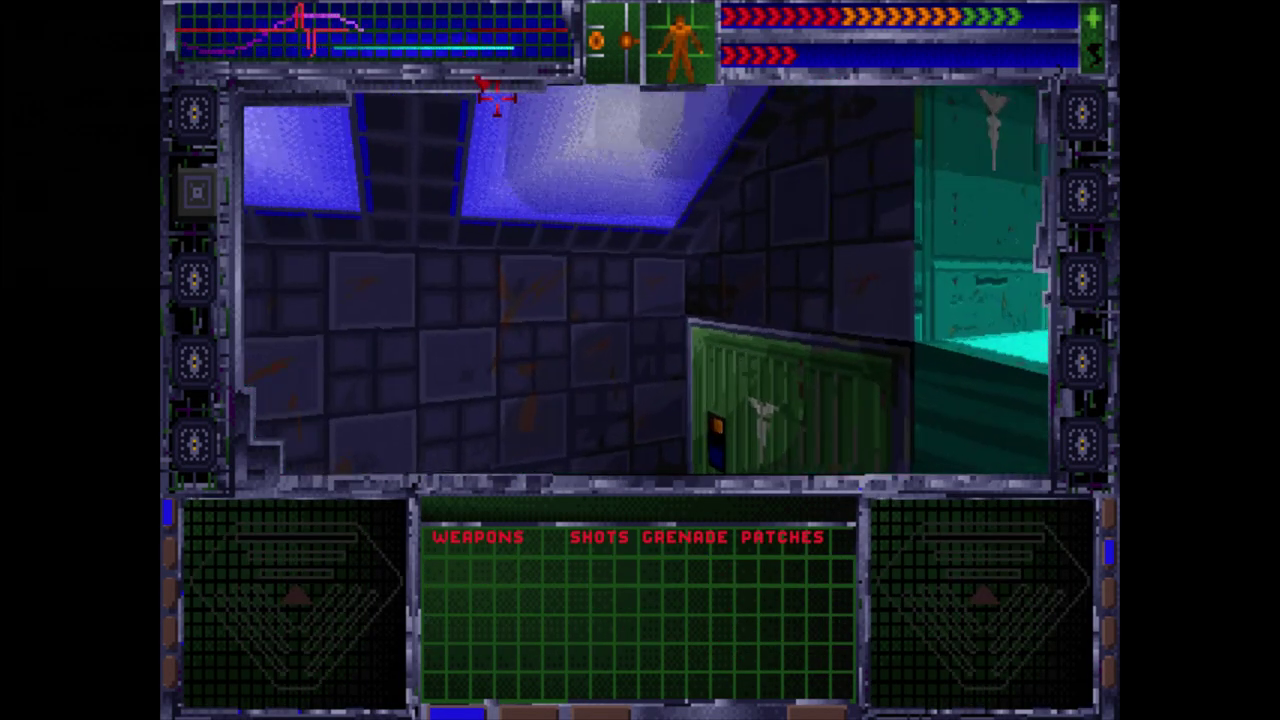
- Move back and forth between the domed chambers and the wall button to examine how smoothly the game renders
key(a)
key(w)
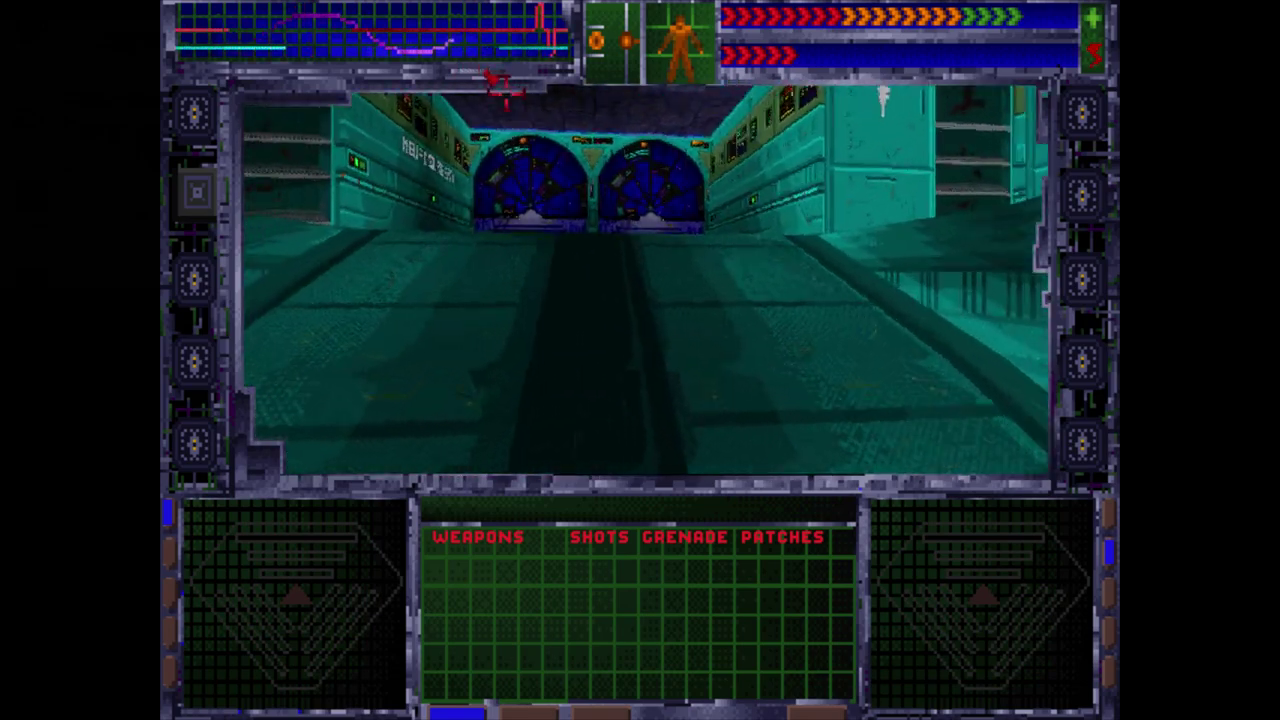
key(a)
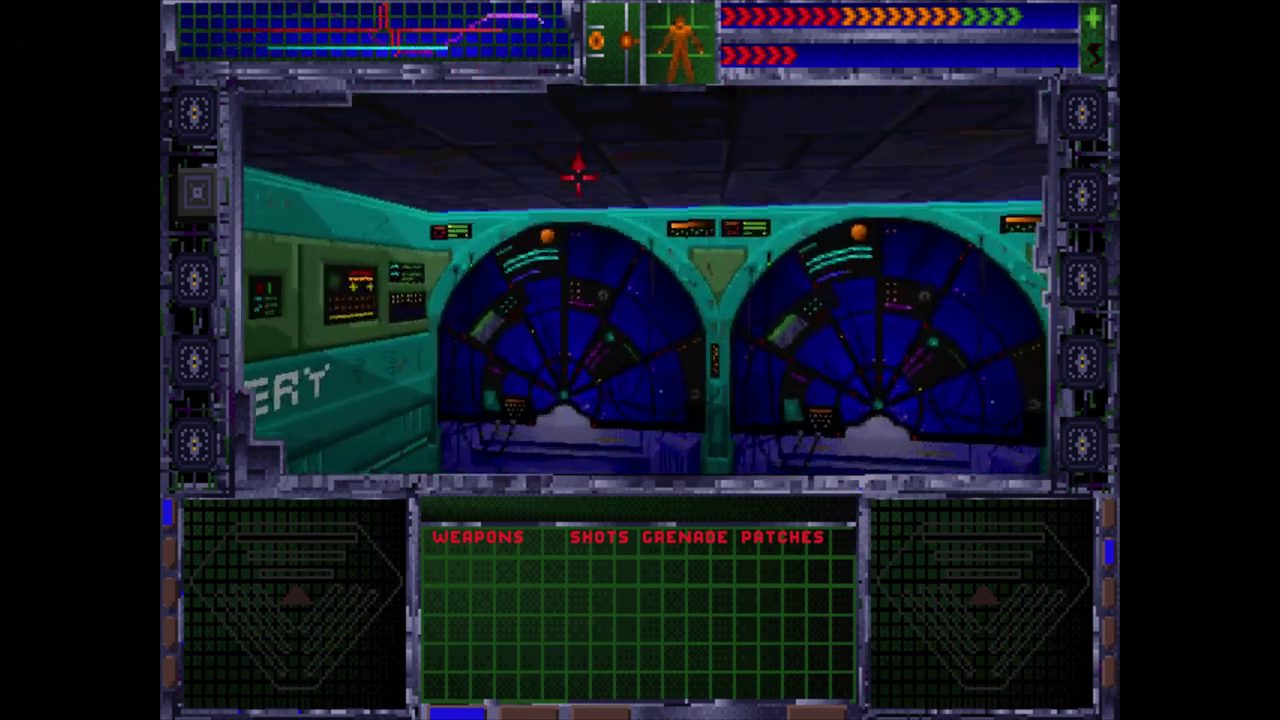
key(d)
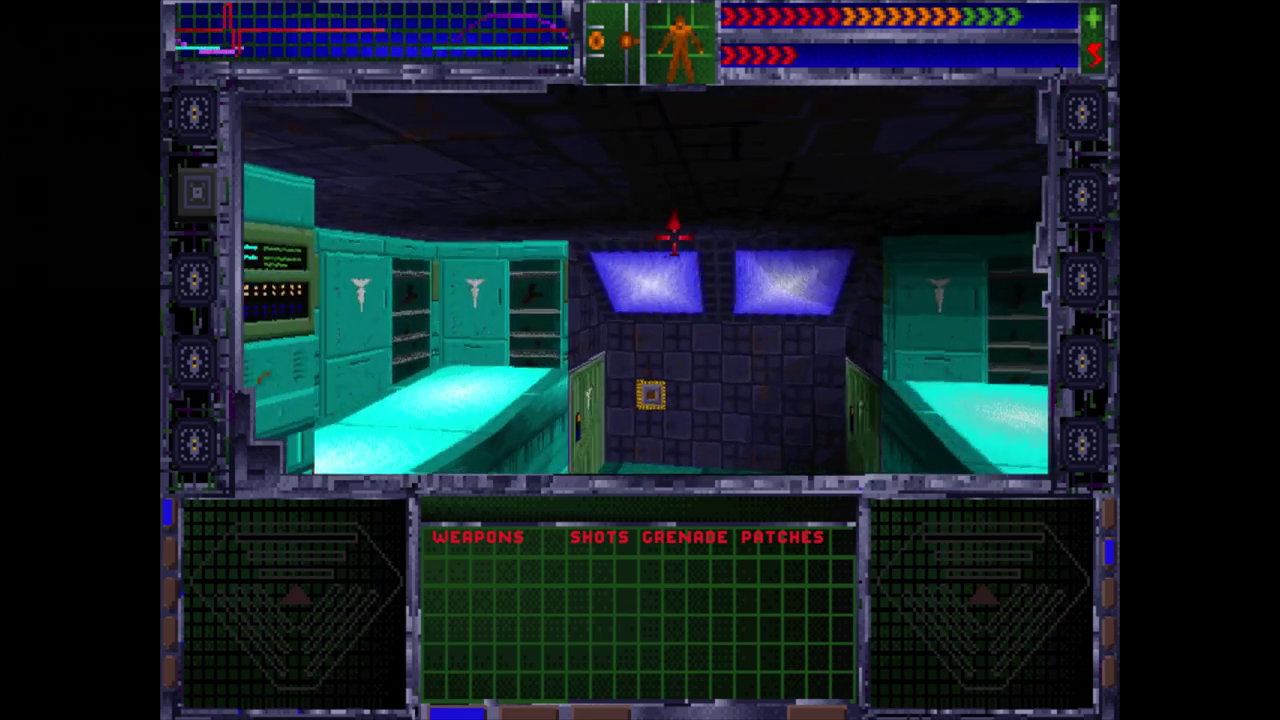
key(w)
key(w)
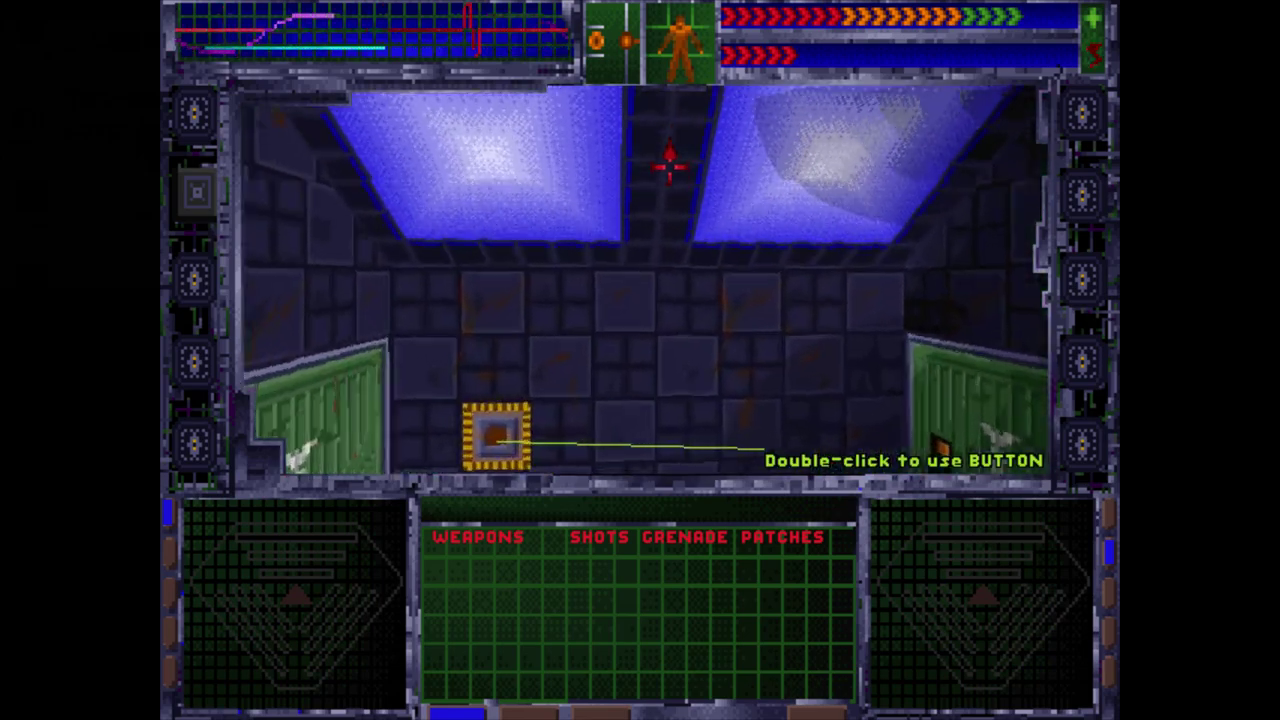
key(v)
key(a)
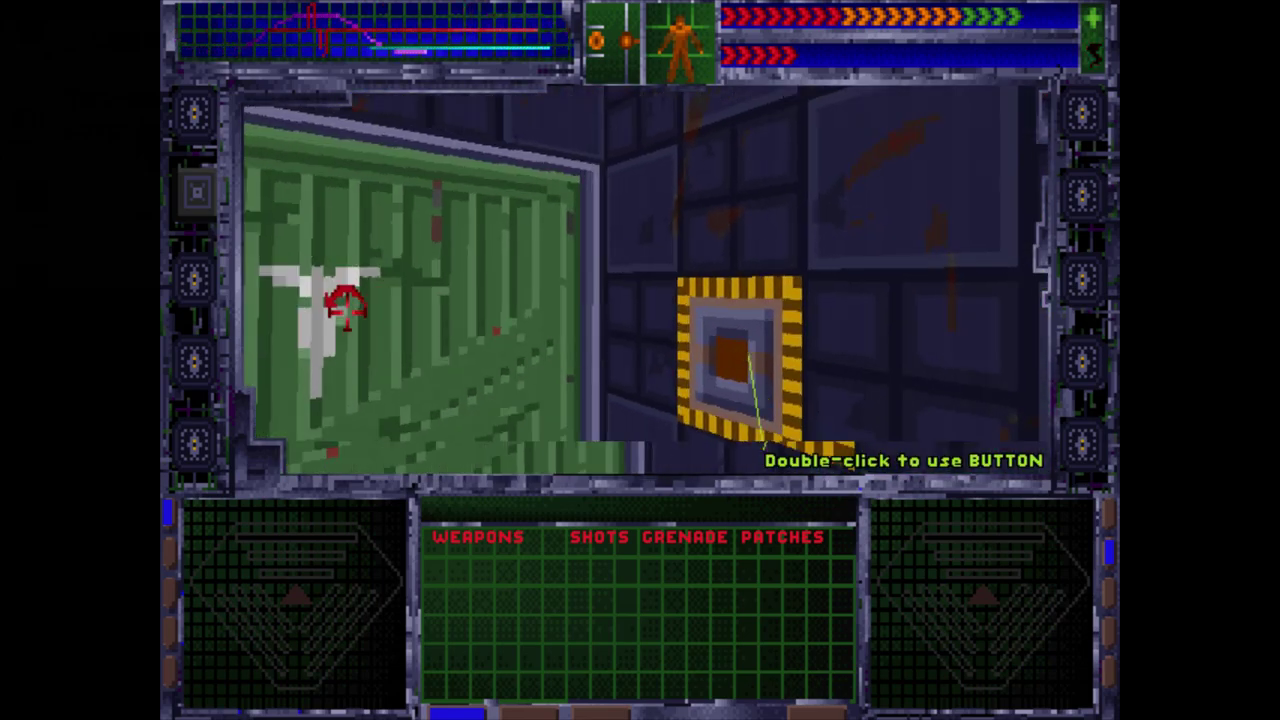
key(a)
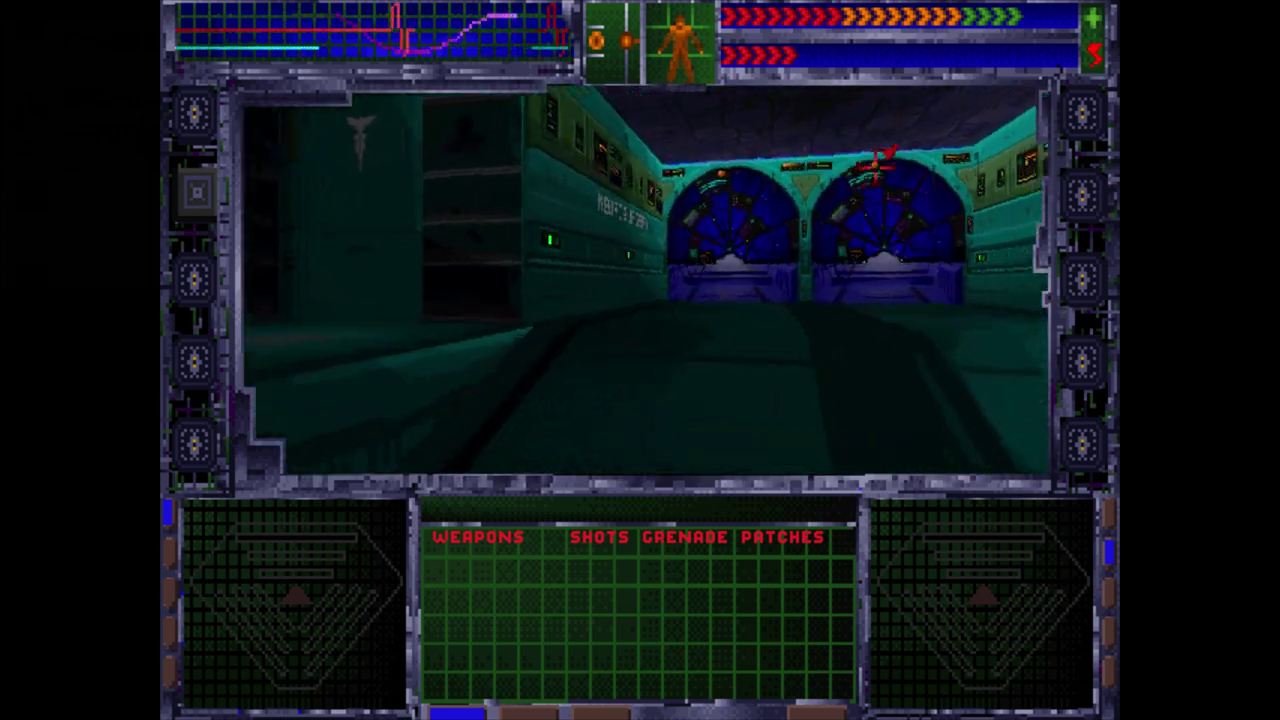
key(w)
key(r)
key(d)
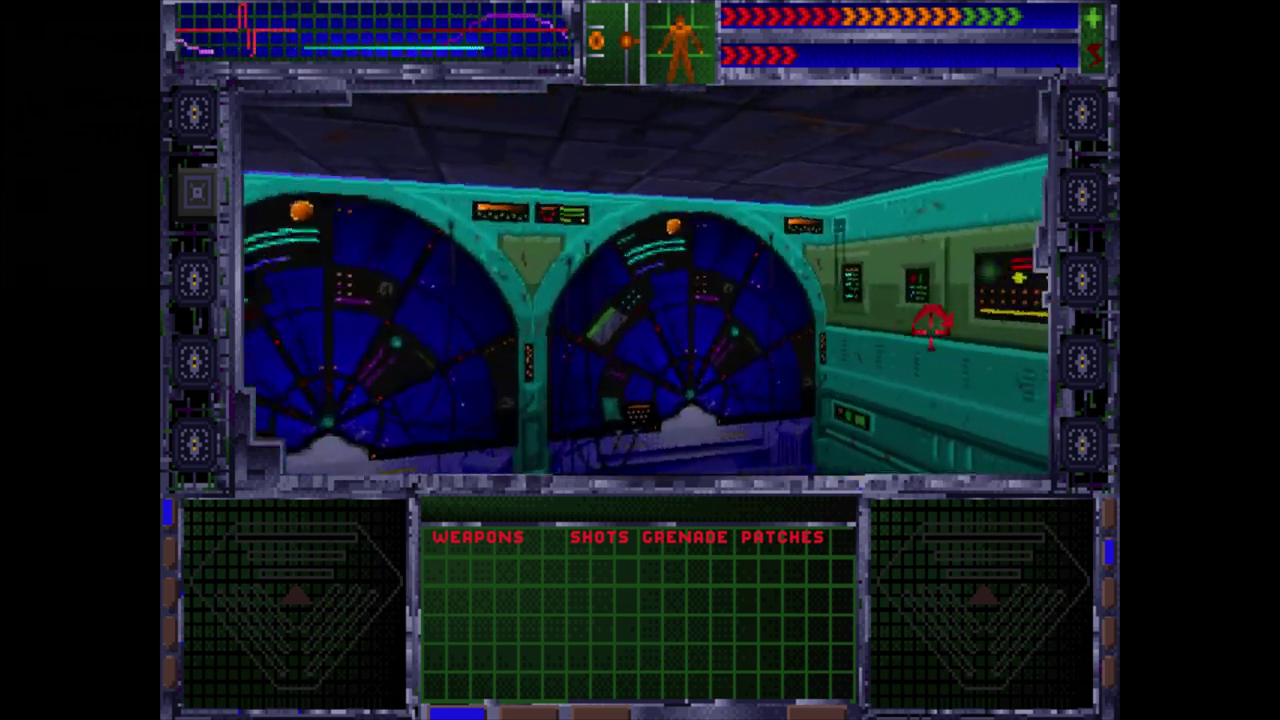
key(d)
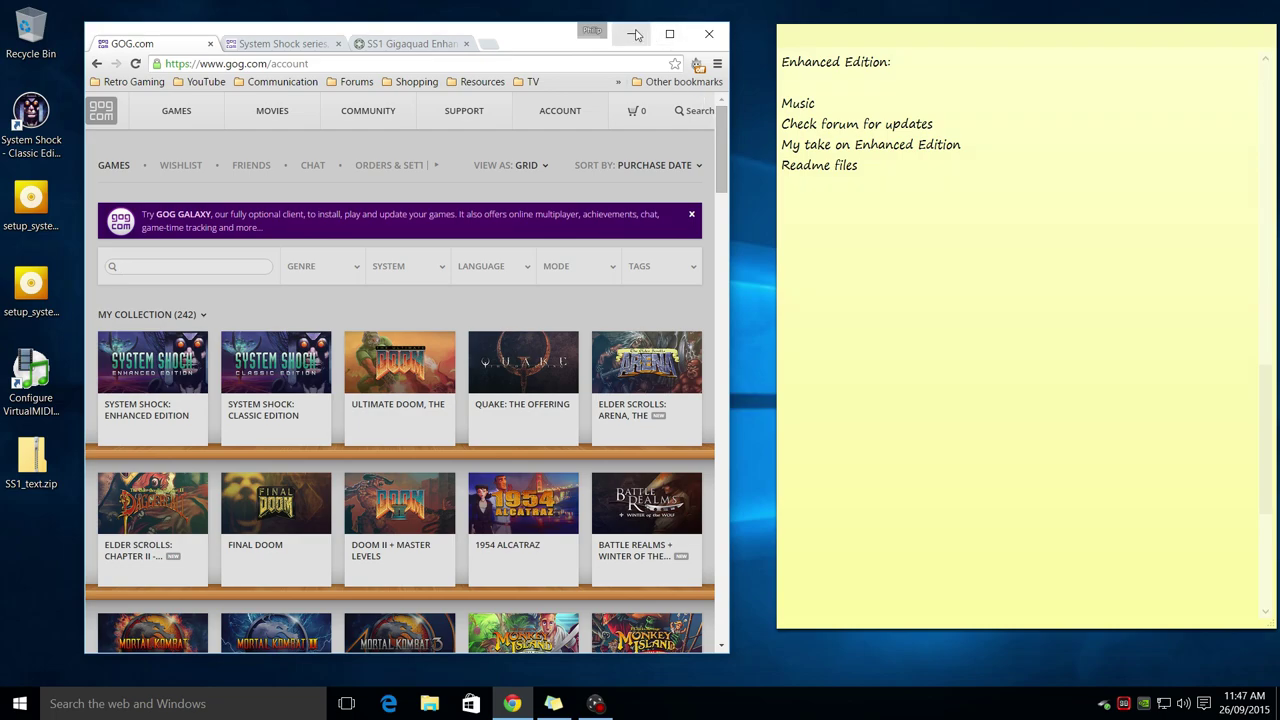
- Install System Shock: Enhanced Edition with English as the setup language, accepting the EULA, and exit the installer without launching the game
click(633, 32)
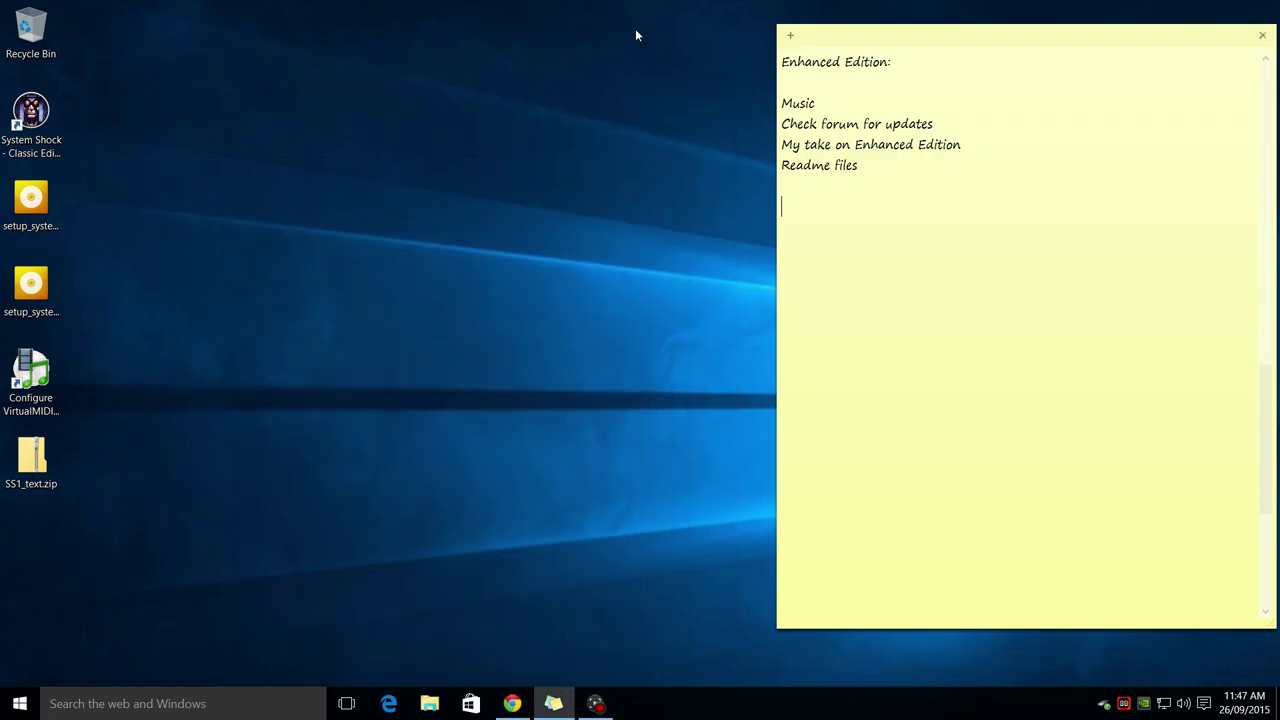
click(35, 200)
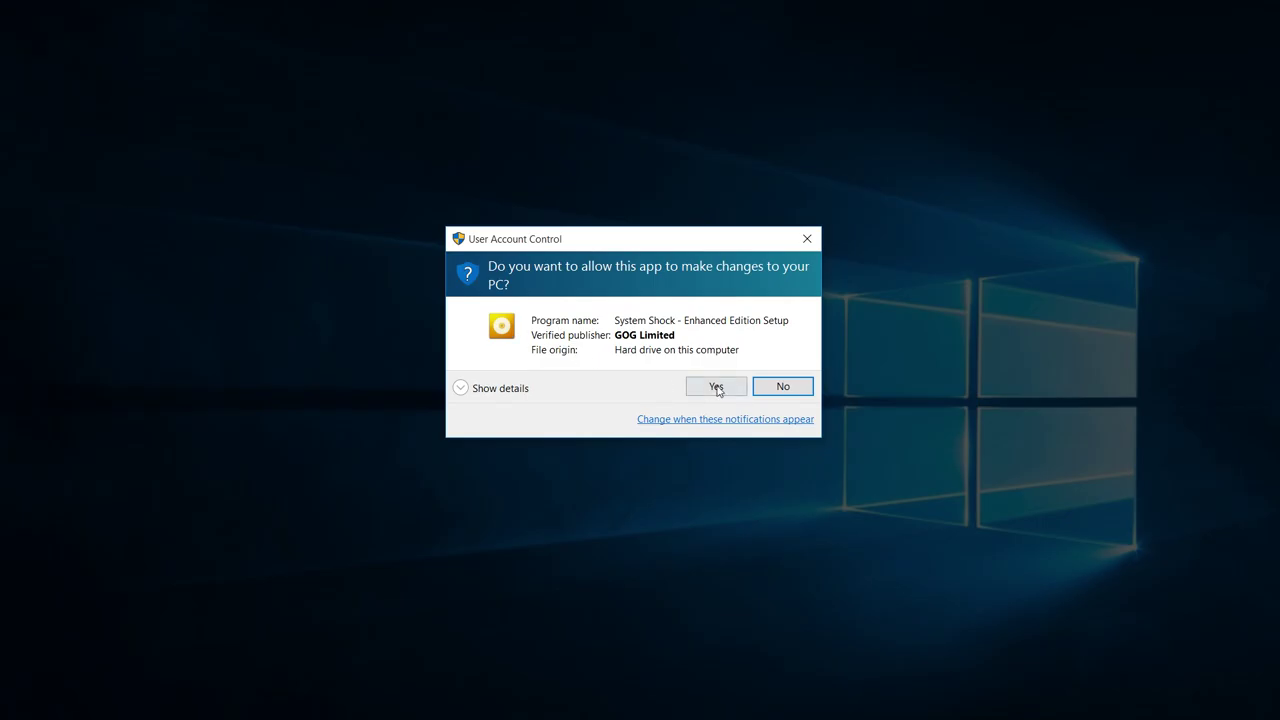
click(719, 387)
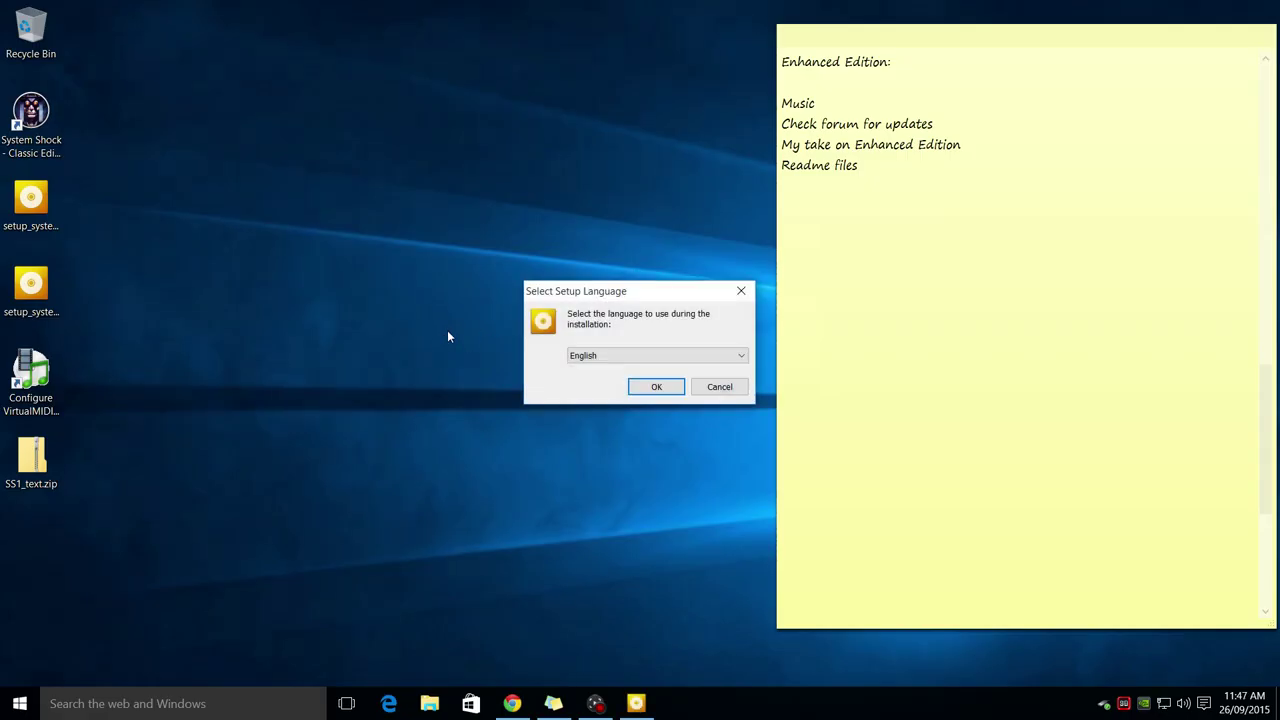
click(660, 388)
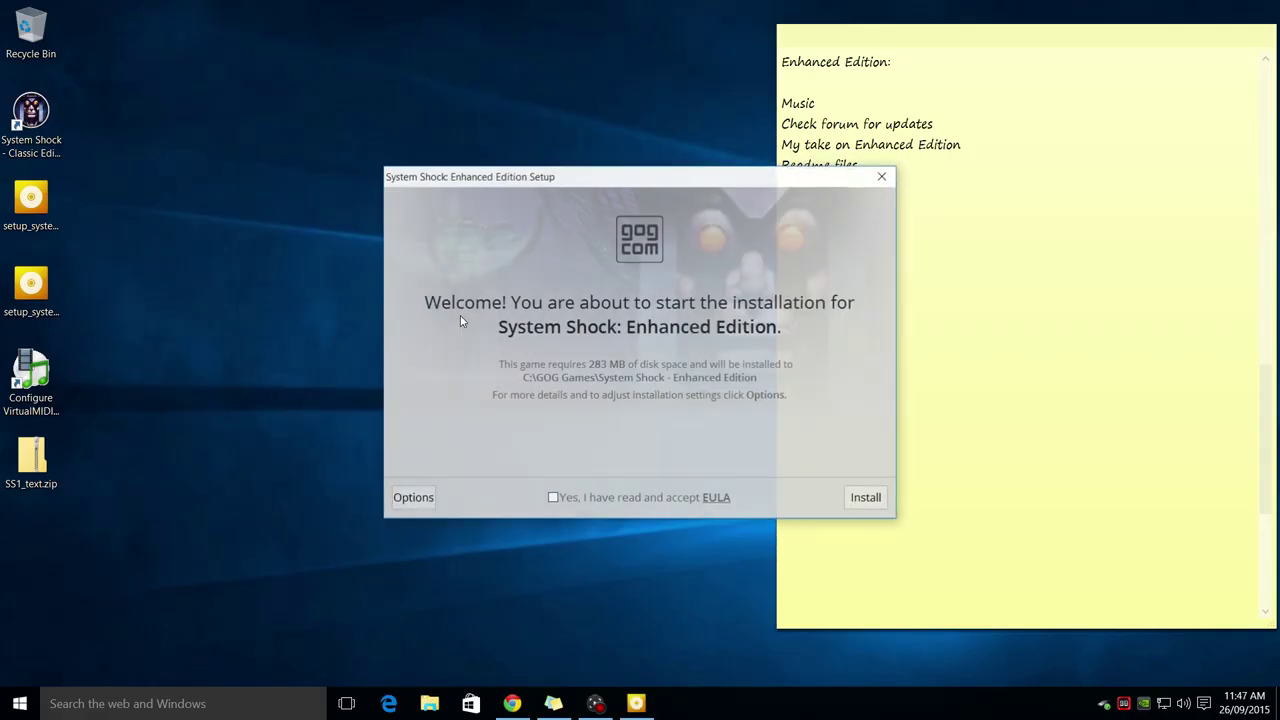
click(554, 498)
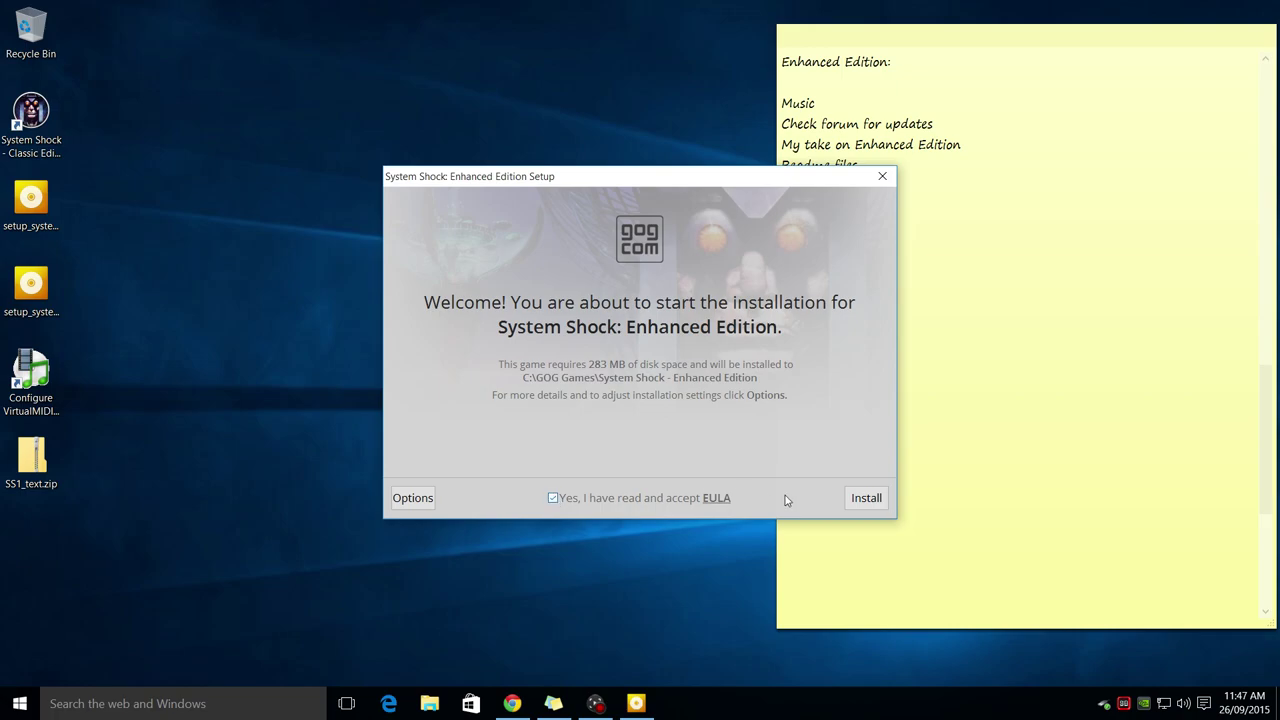
click(865, 497)
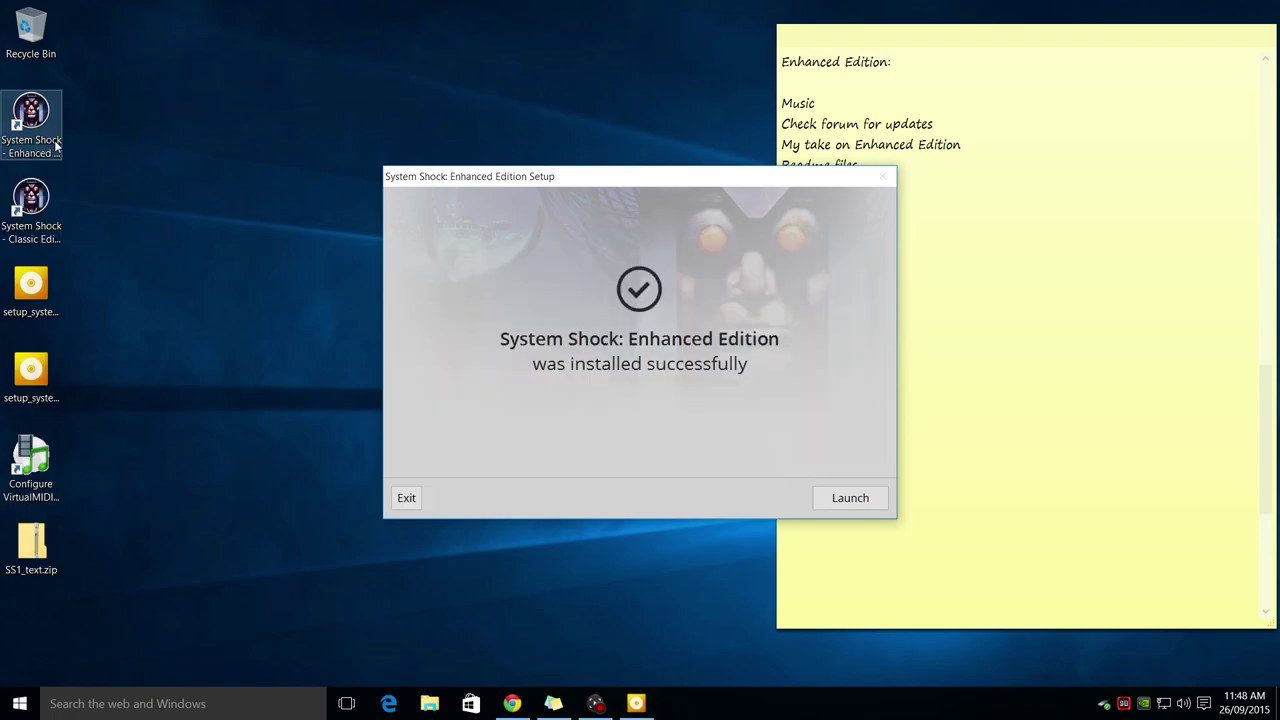
drag(584, 179, 410, 65)
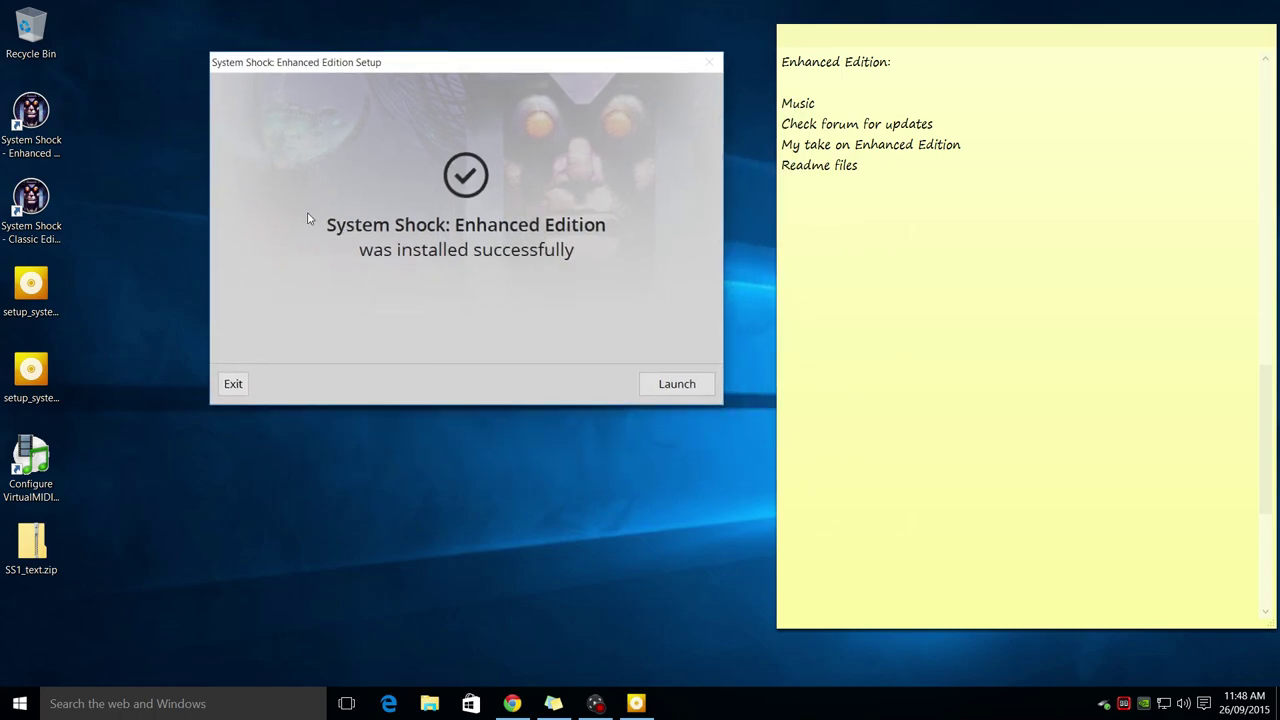
click(236, 384)
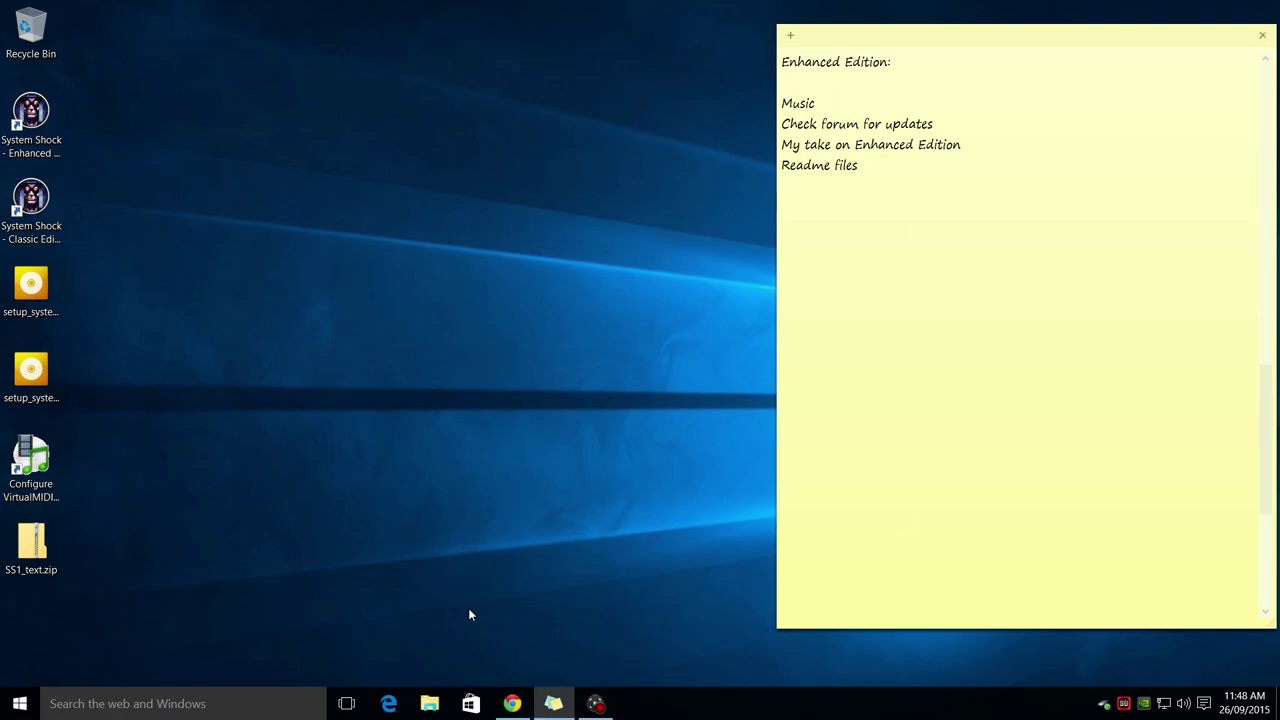
- Switch to Chrome, maximize it, and find the System Shock series forum in the GOG community by searching game forums for "system"
click(512, 703)
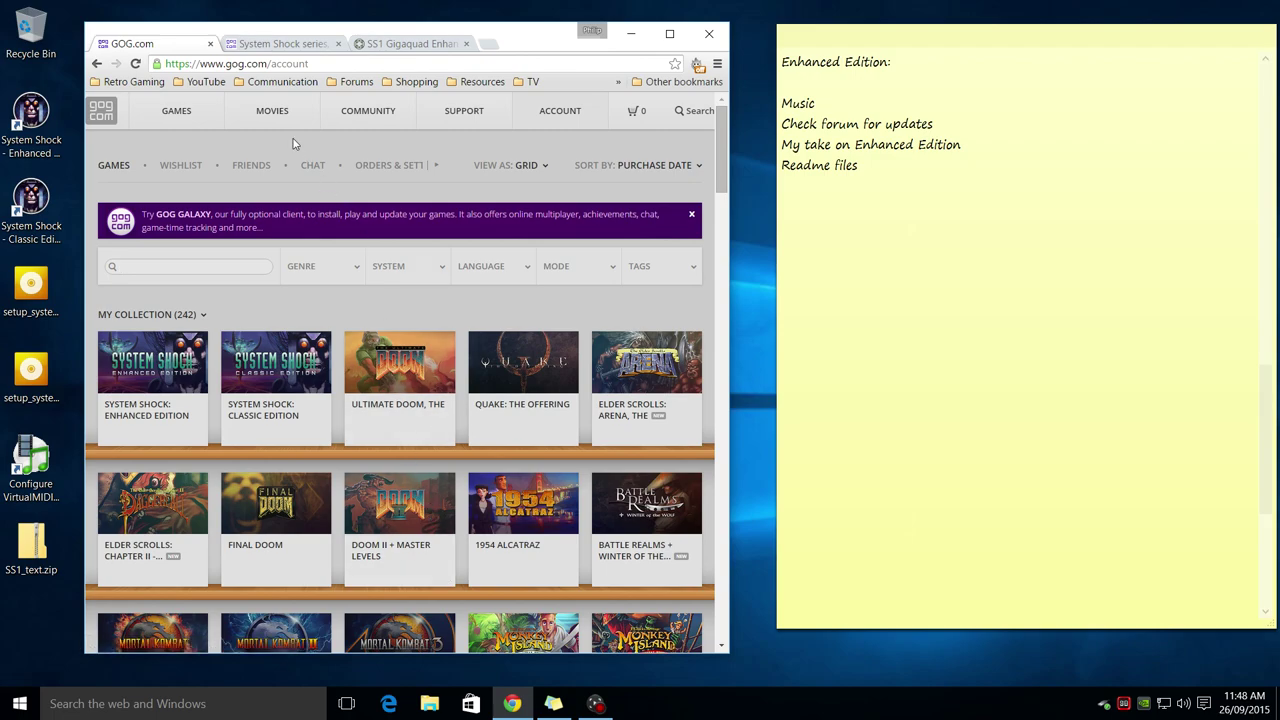
click(295, 45)
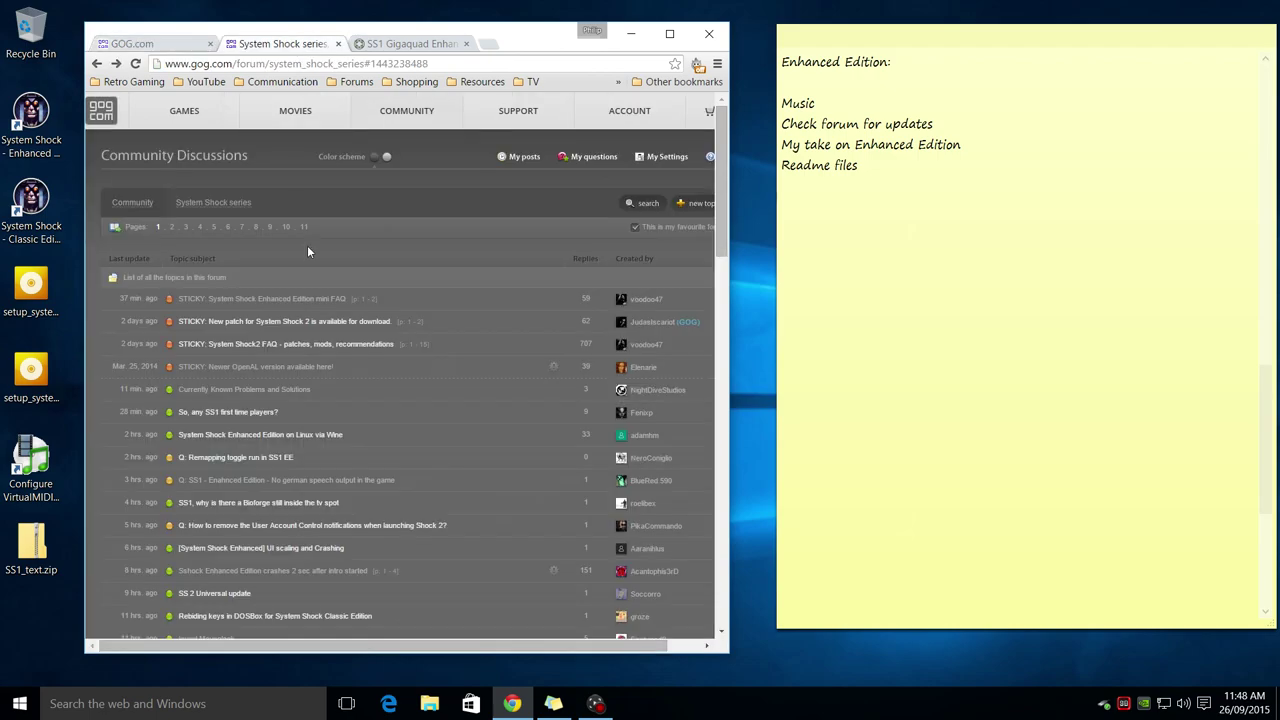
drag(541, 40, 546, 8)
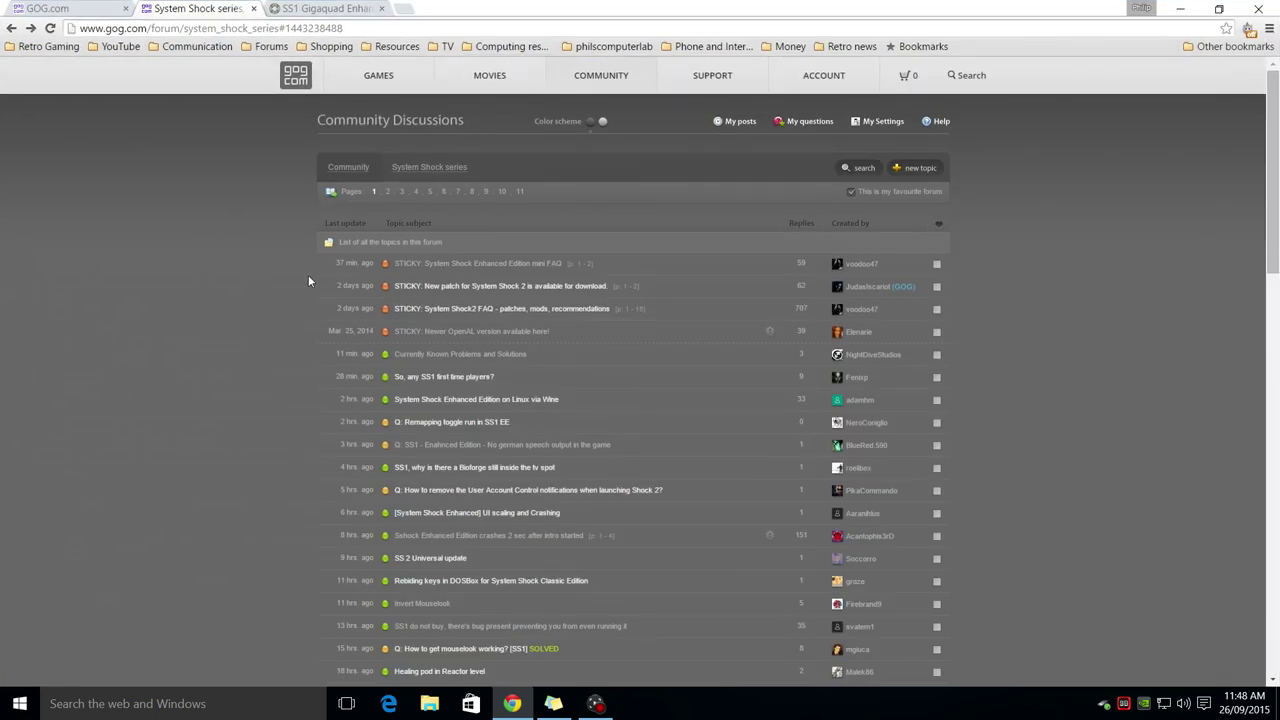
click(600, 82)
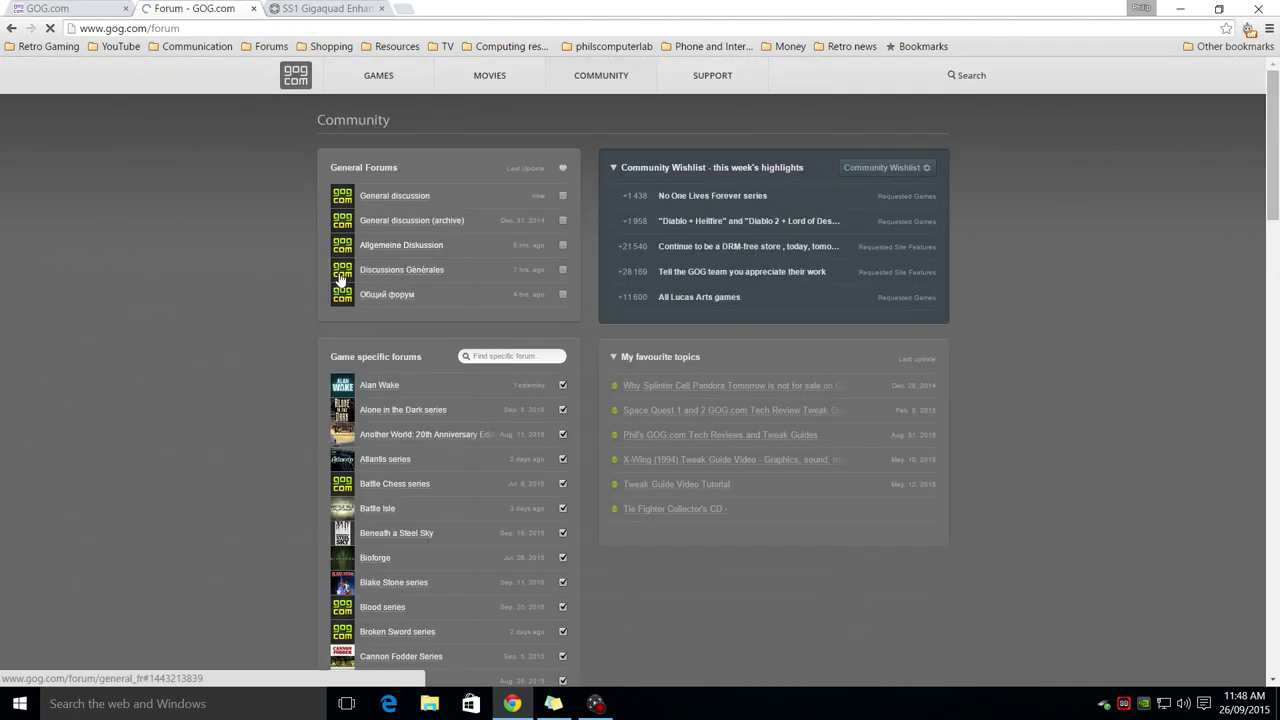
click(501, 357)
text(system)
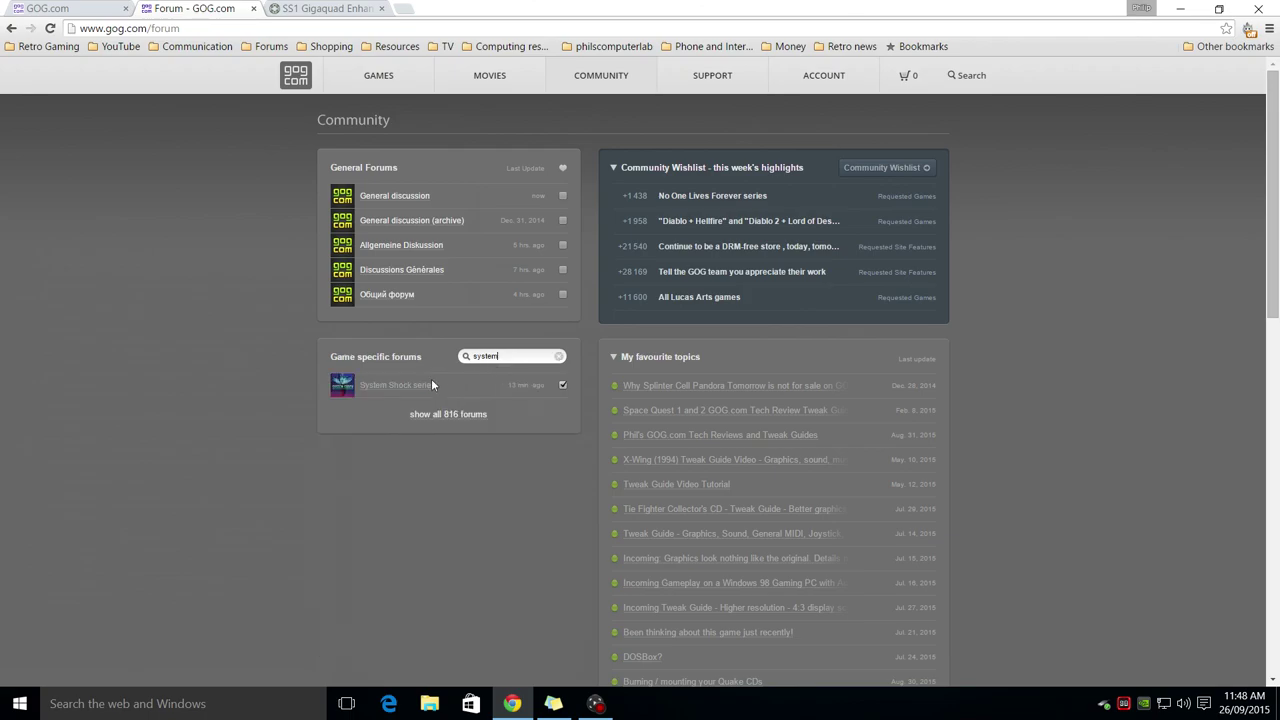
click(396, 386)
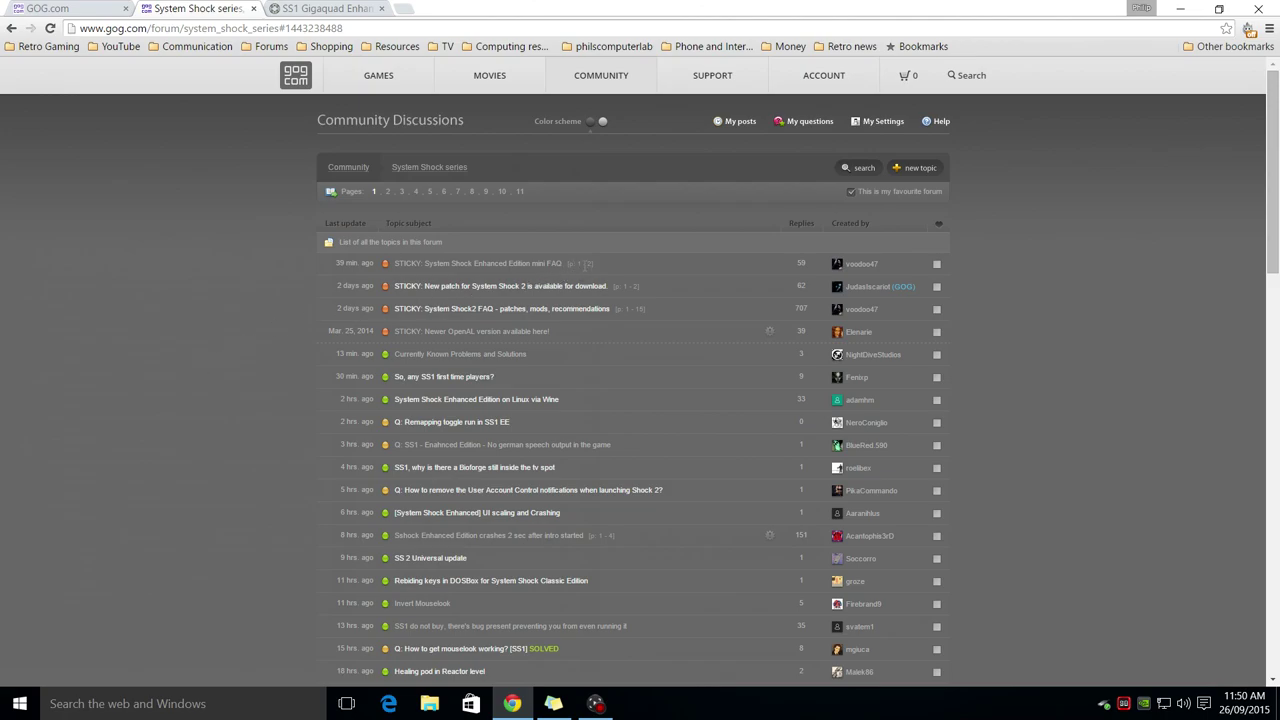
- Open the System Shock Enhanced Edition mini FAQ topic at page 1 and read its crash fixes, general info and mods sections
click(500, 265)
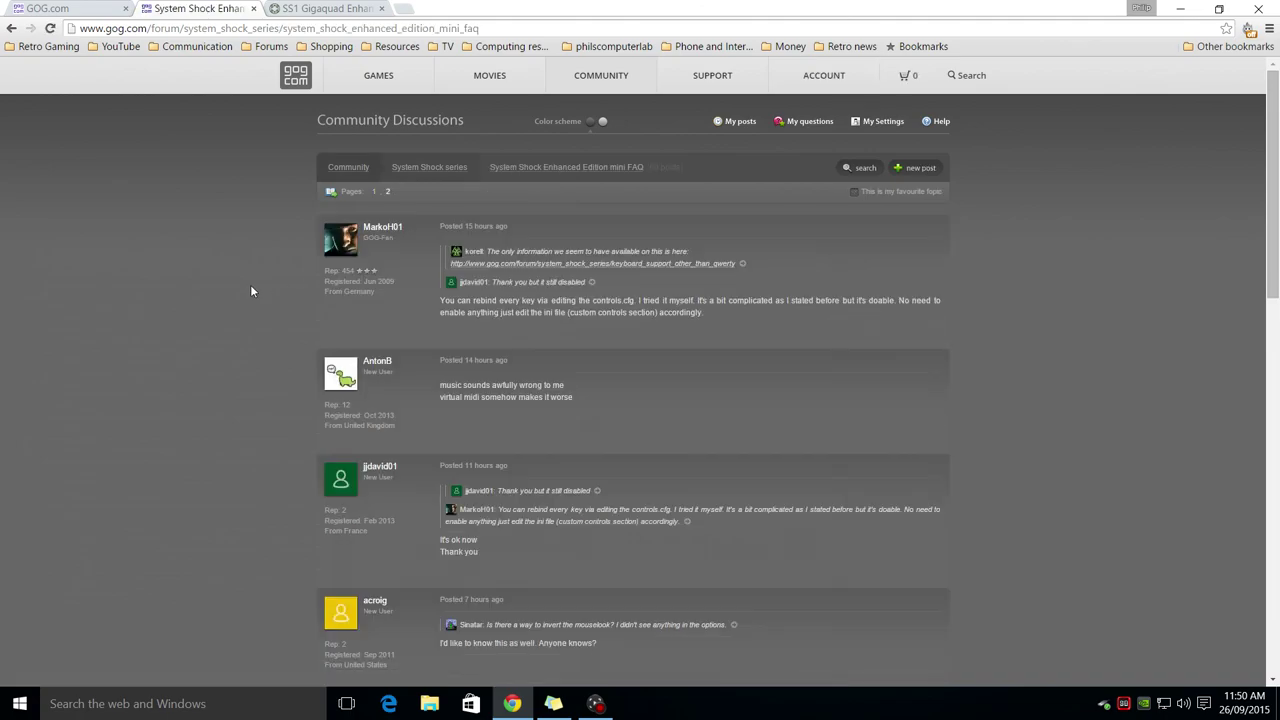
click(375, 194)
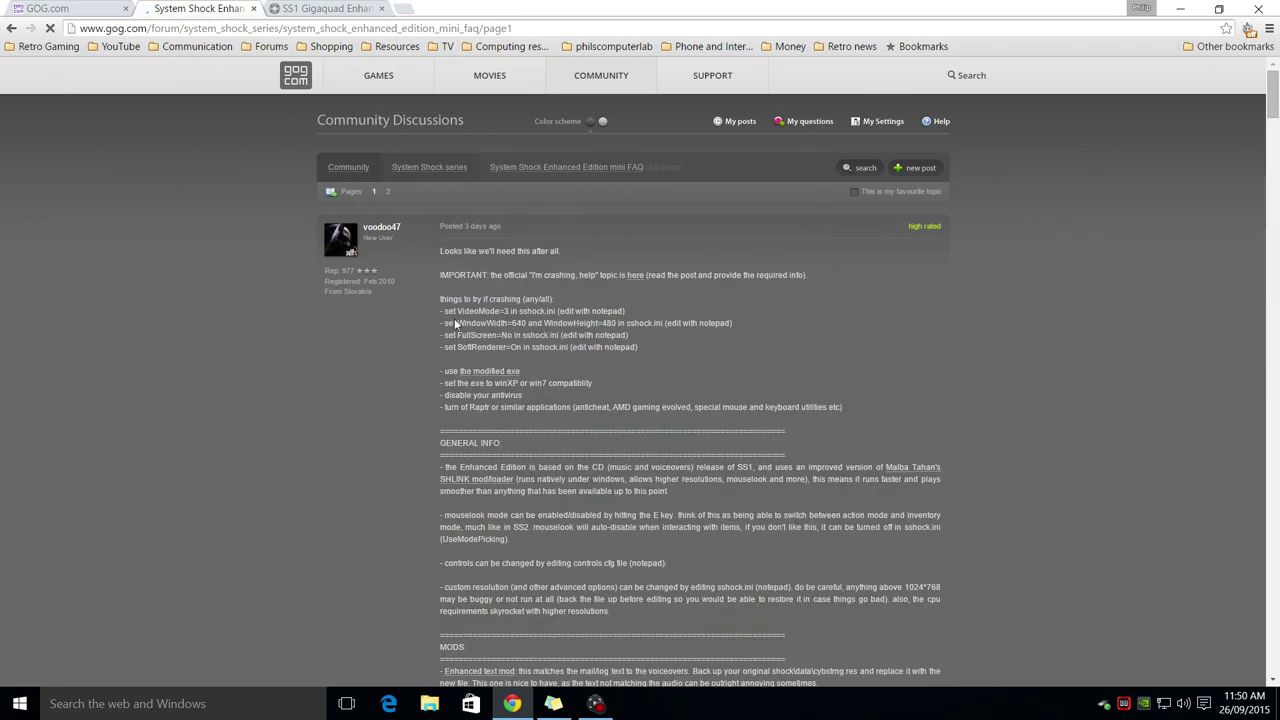
scroll(263, 423, down, 2)
scroll(263, 423, down, 1)
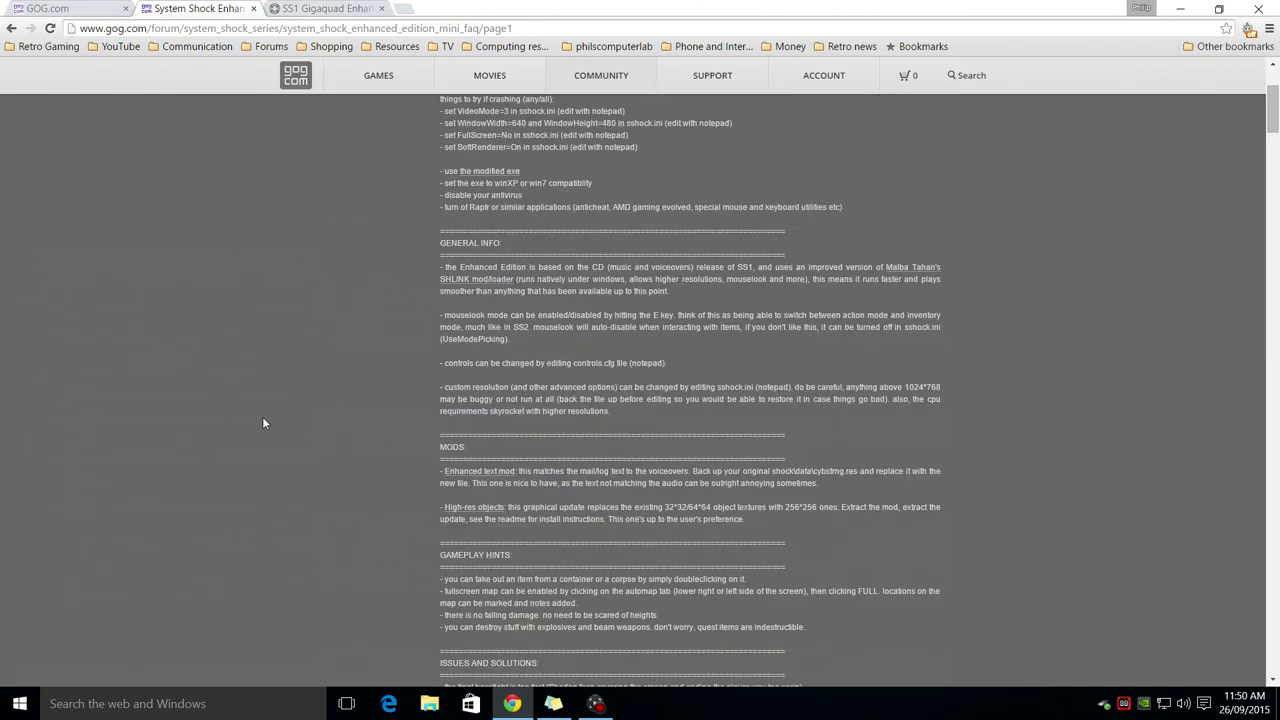
scroll(296, 407, up, 2)
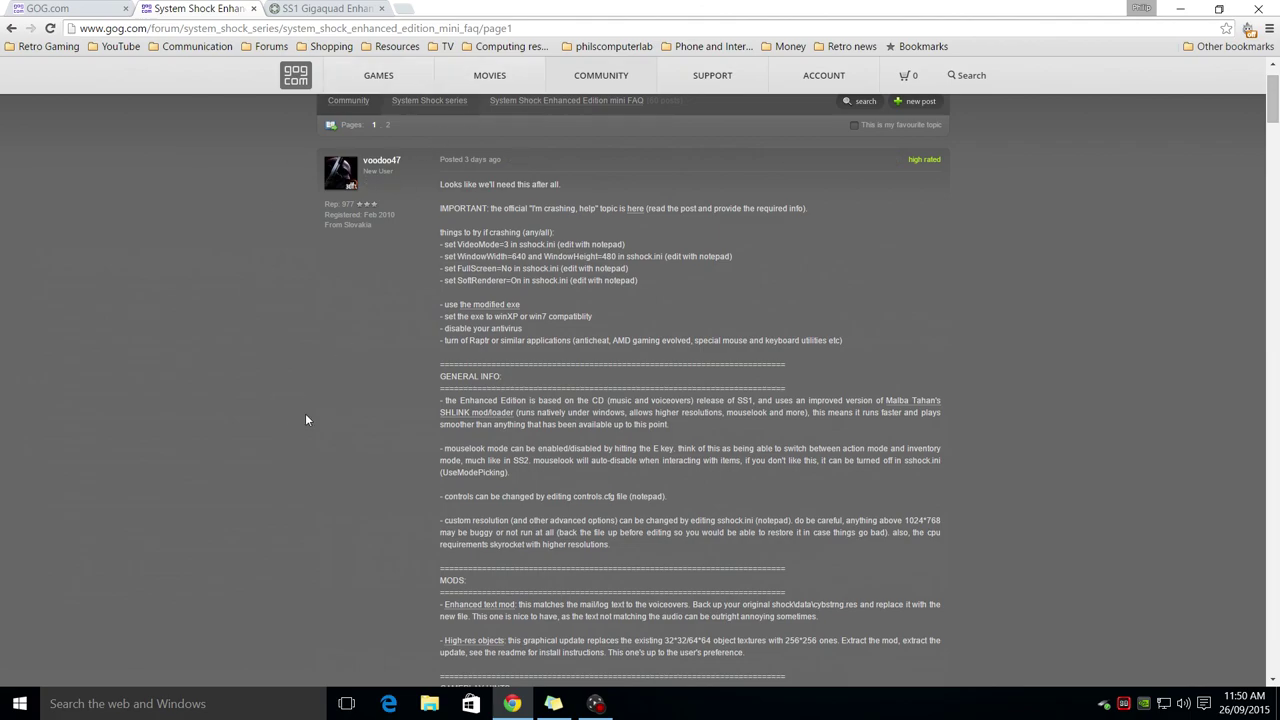
scroll(306, 420, down, 1)
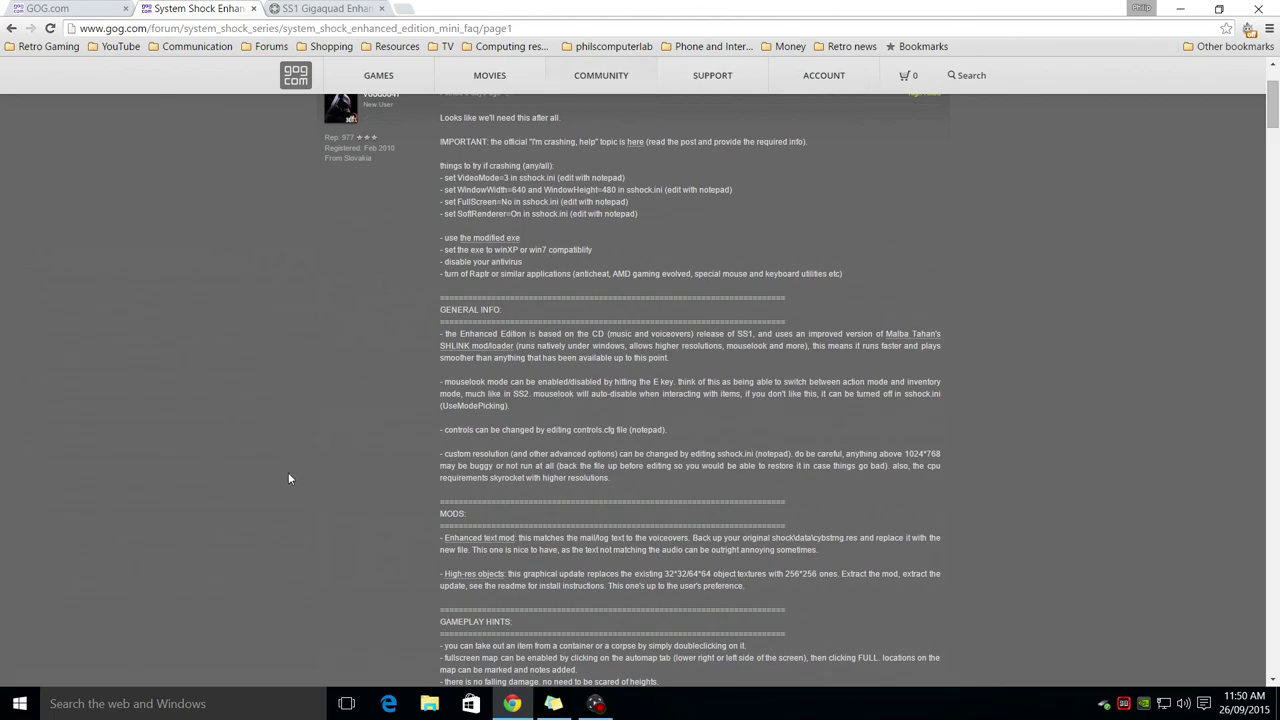
scroll(298, 478, down, 1)
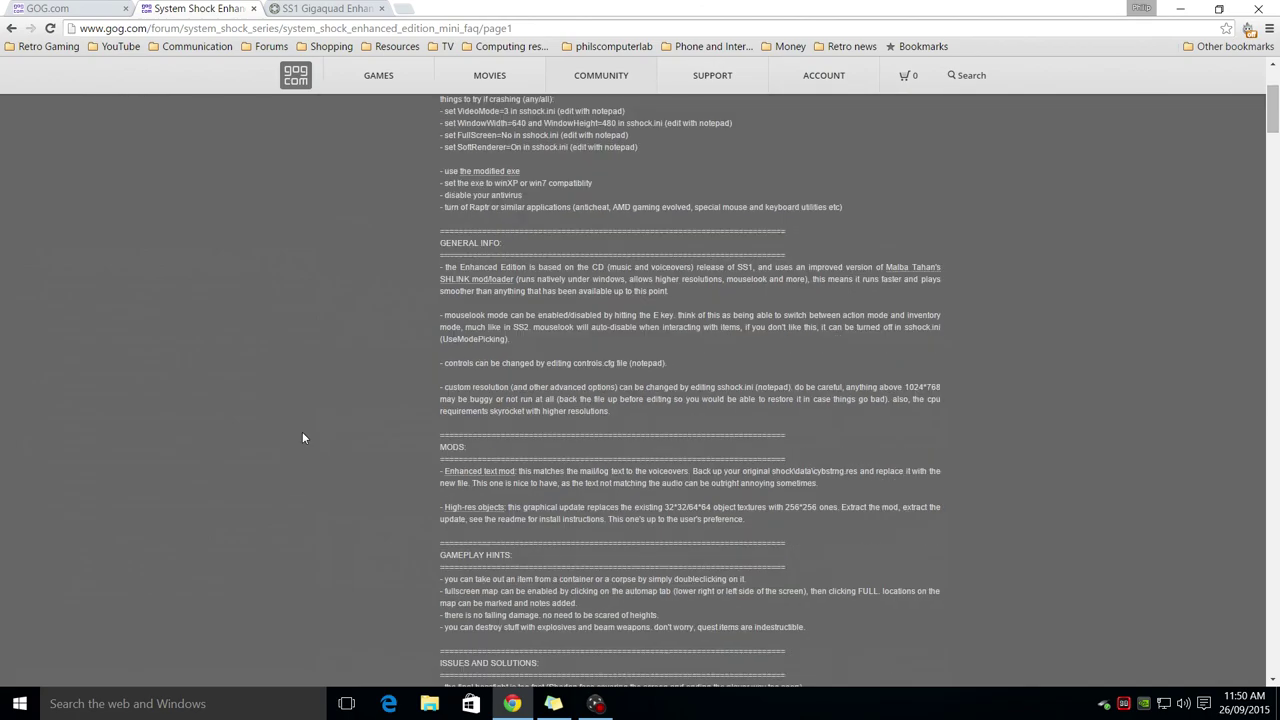
scroll(302, 431, down, 1)
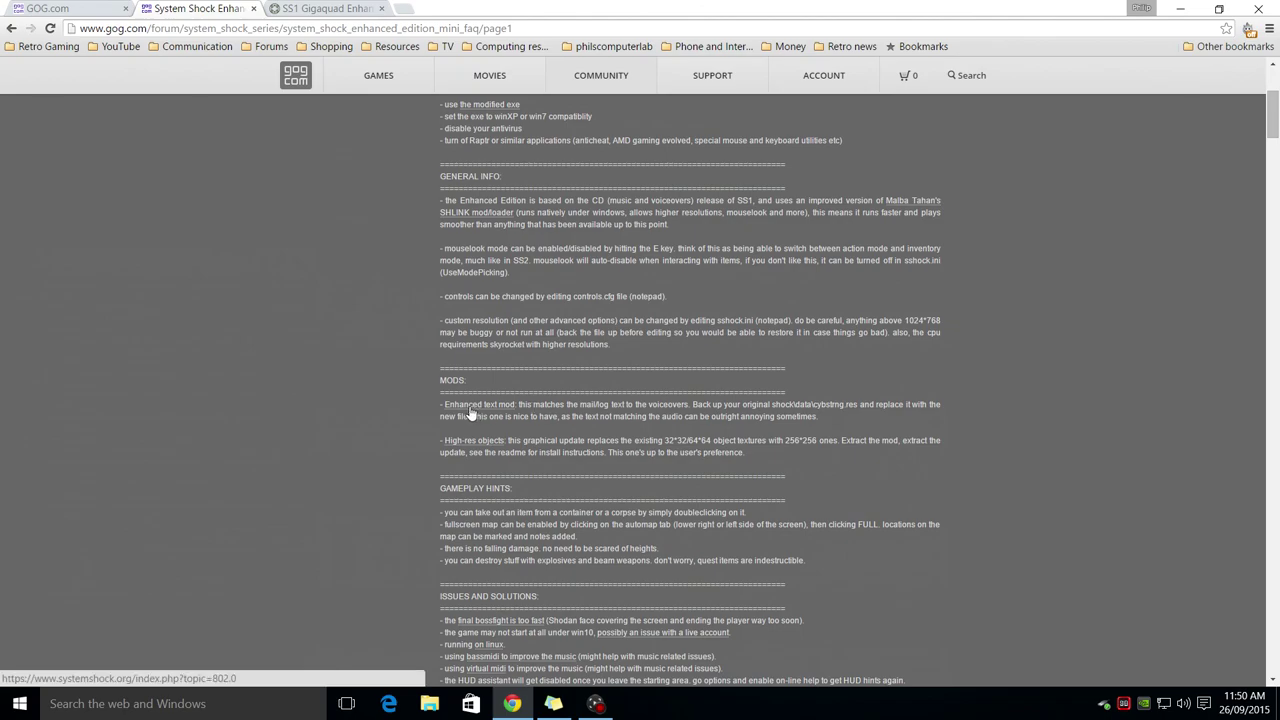
- Check the SS1_text.zip attachment on the SS1 Gigaquad Enhanced log texts mod page and minimize the browser
click(337, 10)
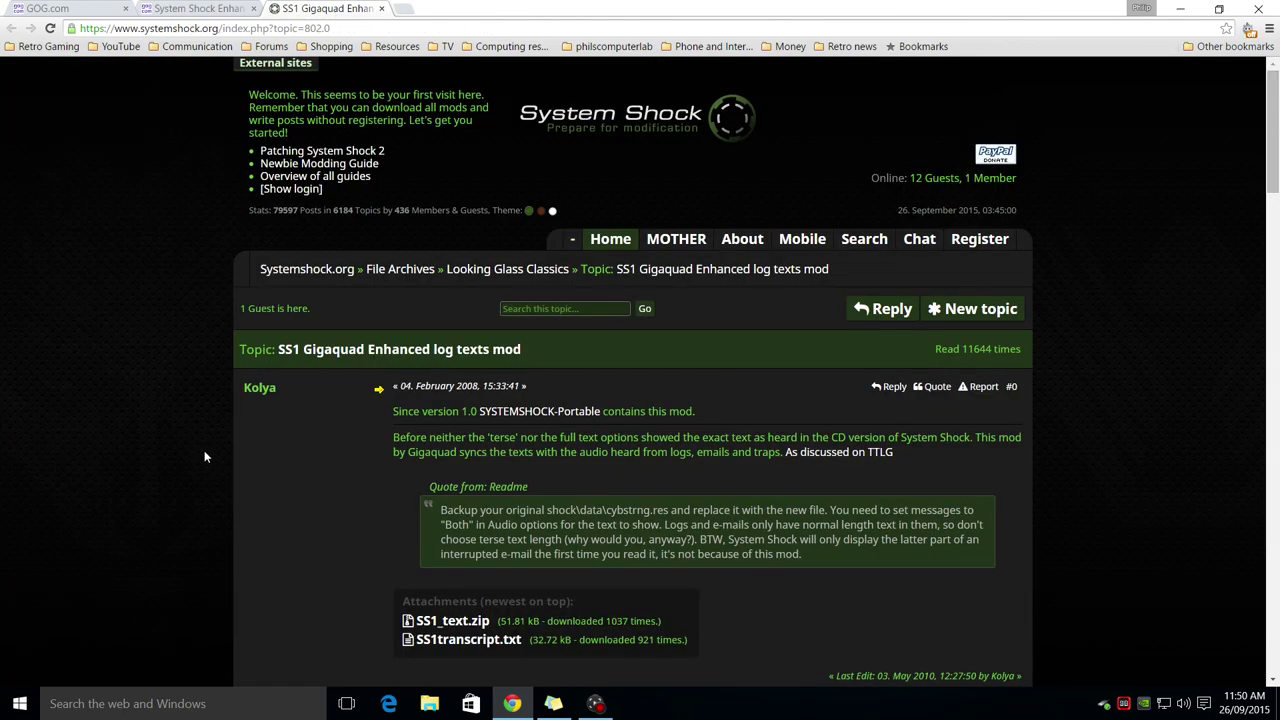
scroll(204, 450, down, 1)
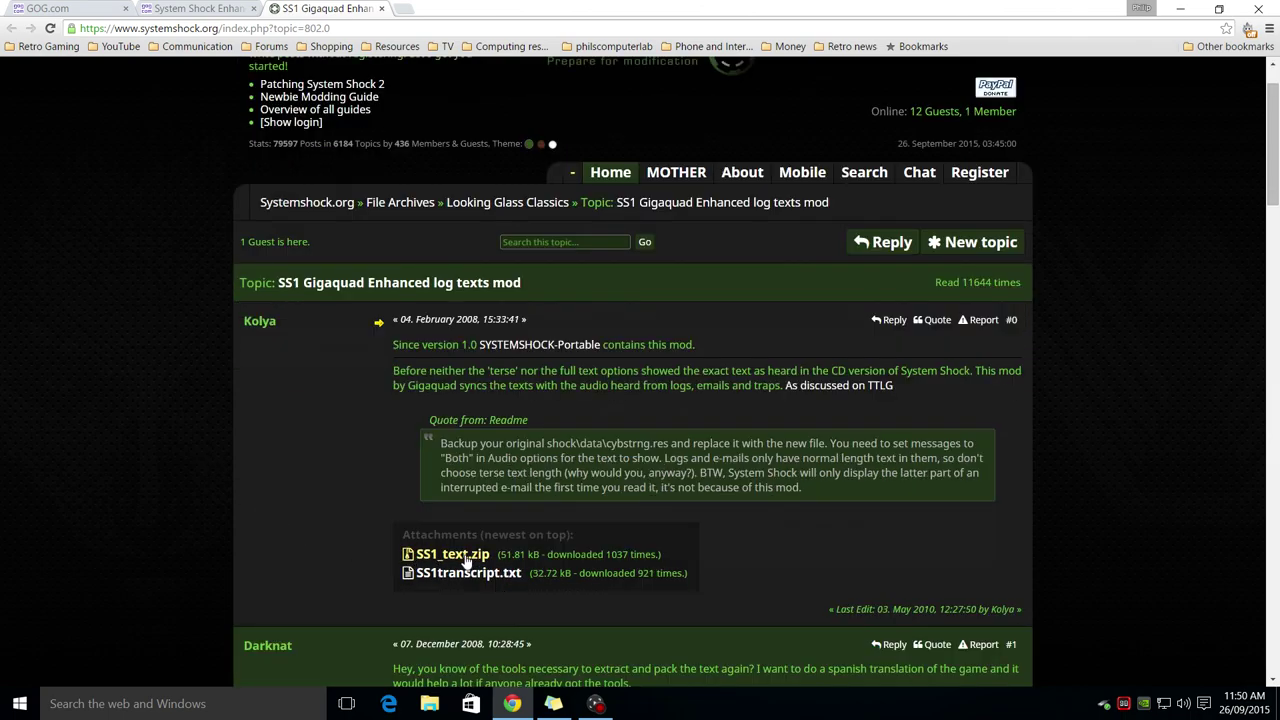
click(1178, 8)
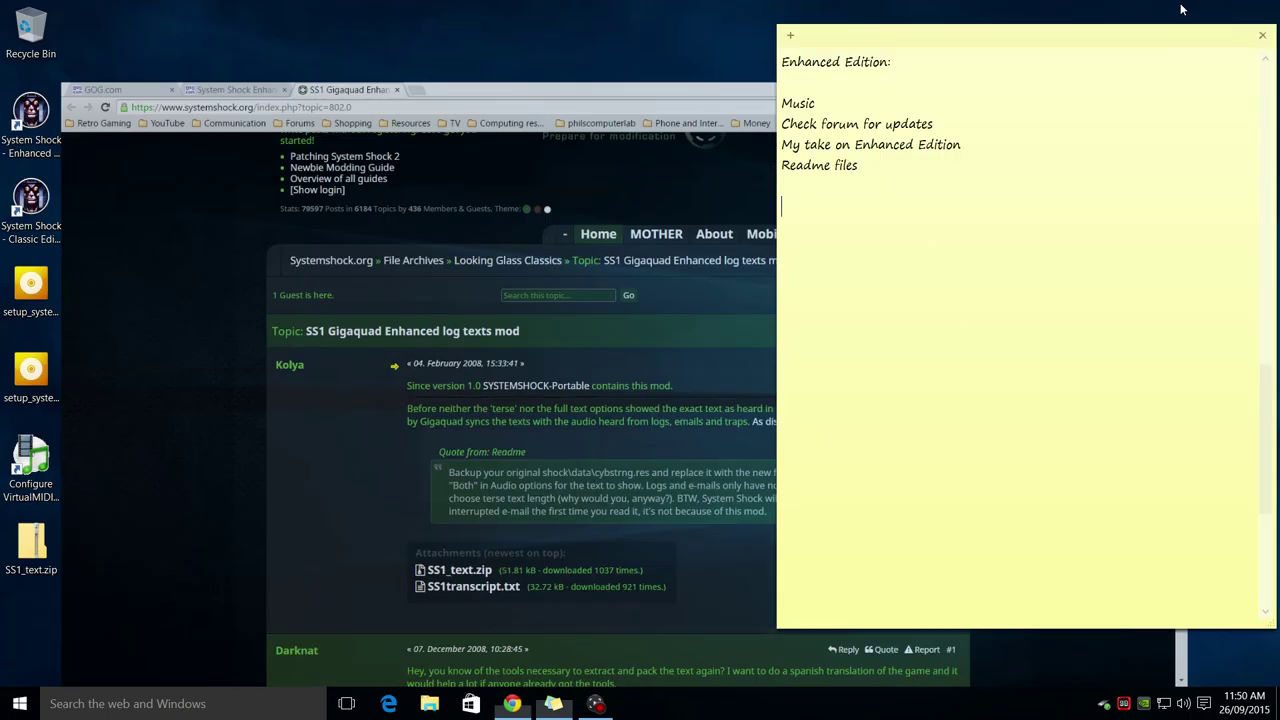
- Open SS1_text.zip from the desktop, restore its window to a smaller size, and open readme_ss1_enhanced.txt to read the mod instructions
click(33, 548)
double_click(33, 548)
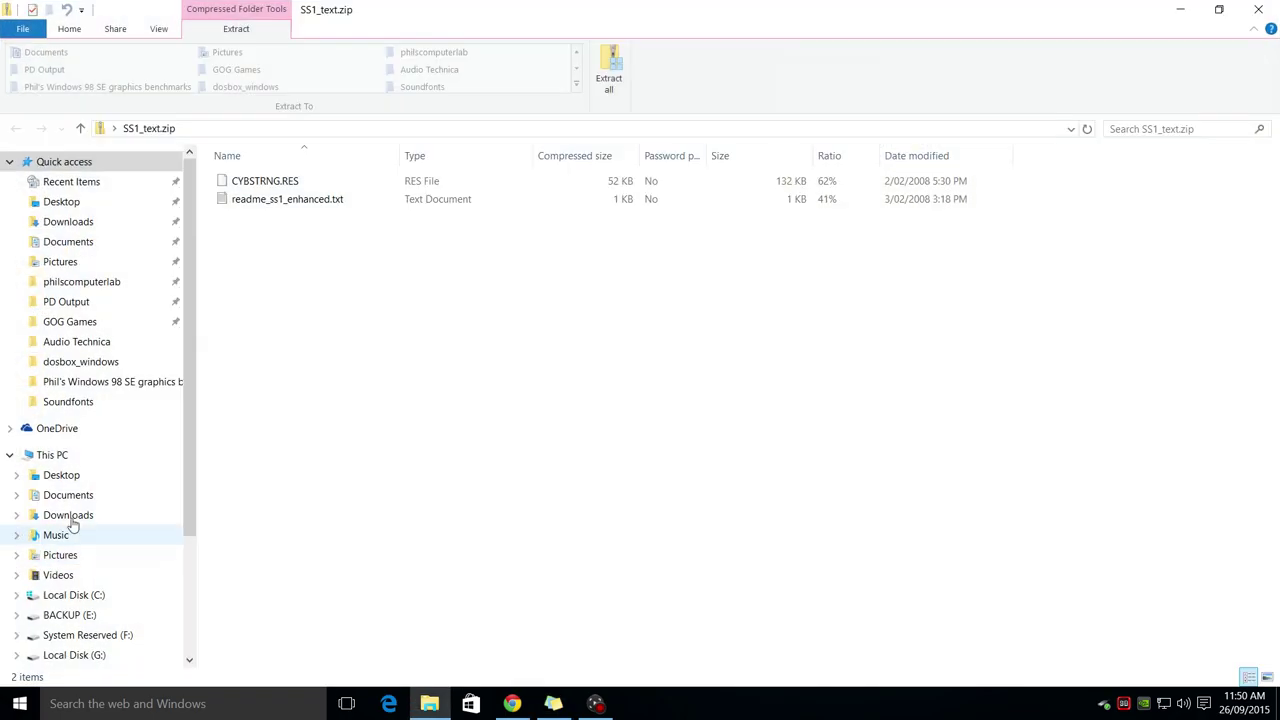
double_click(586, 6)
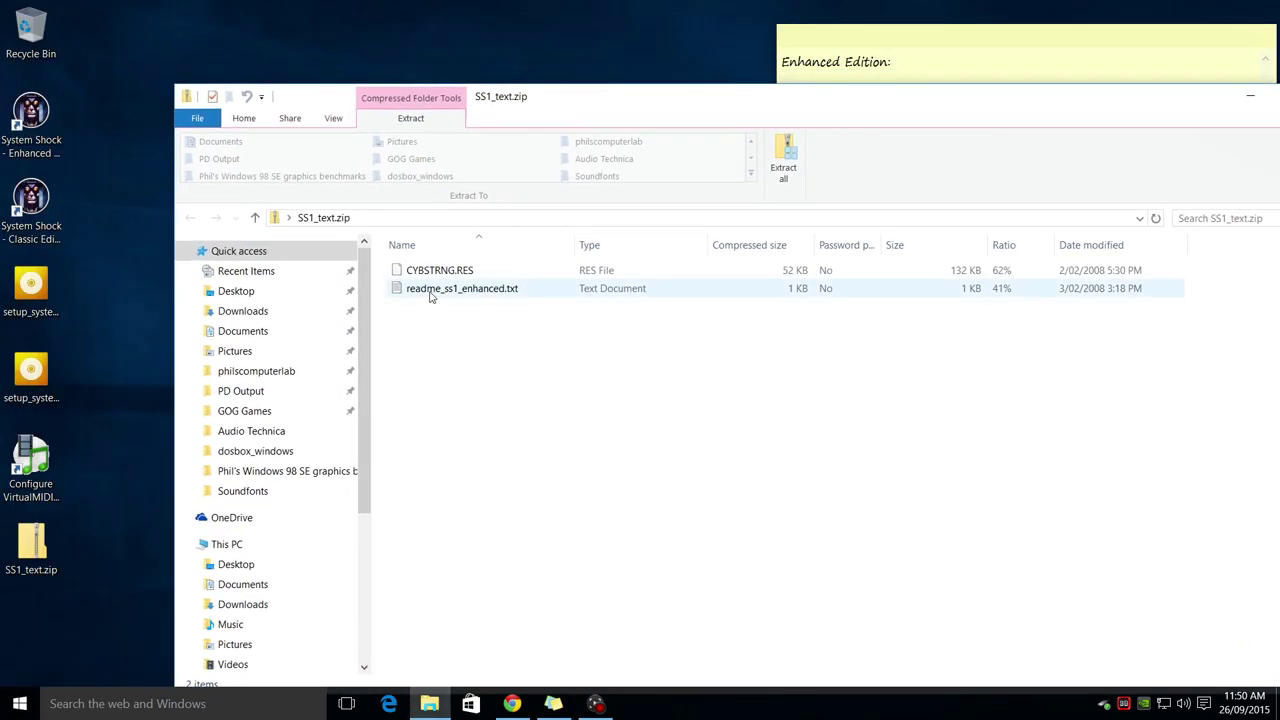
double_click(429, 289)
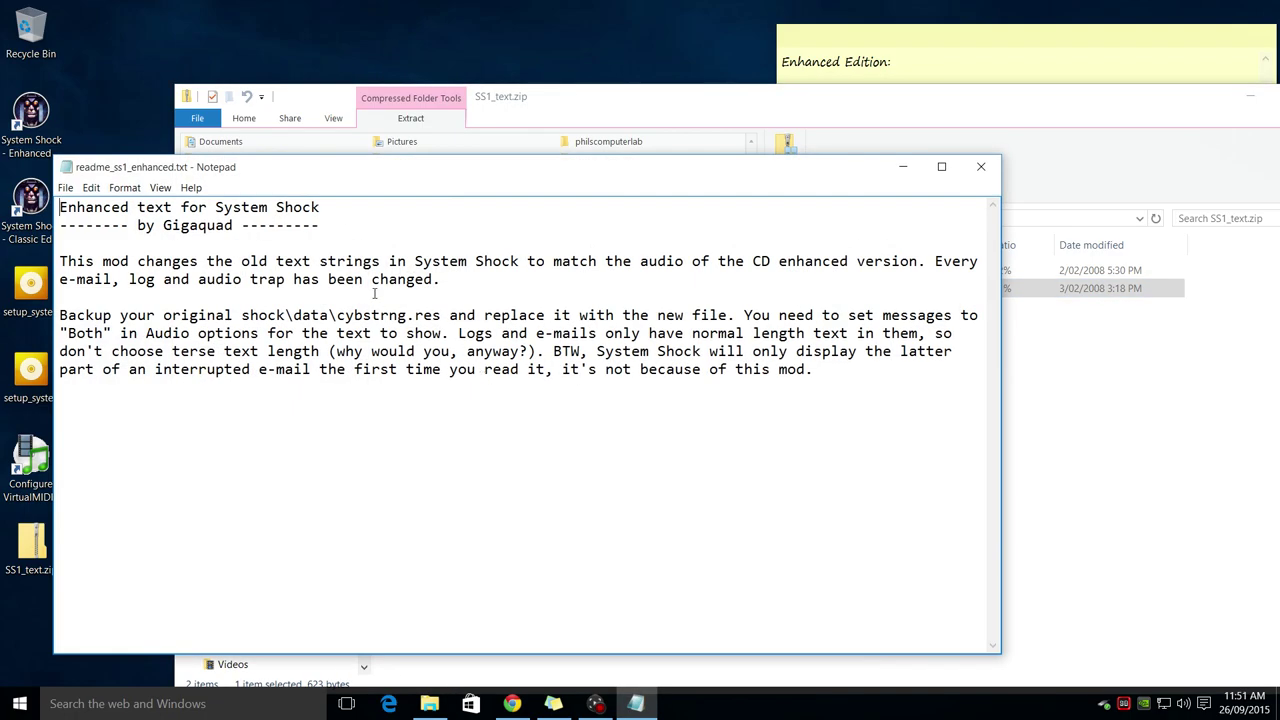
- Open the res\data folder of System Shock - Enhanced Edition inside GOG Games, keeping the mod's readme at hand
drag(363, 175, 885, 184)
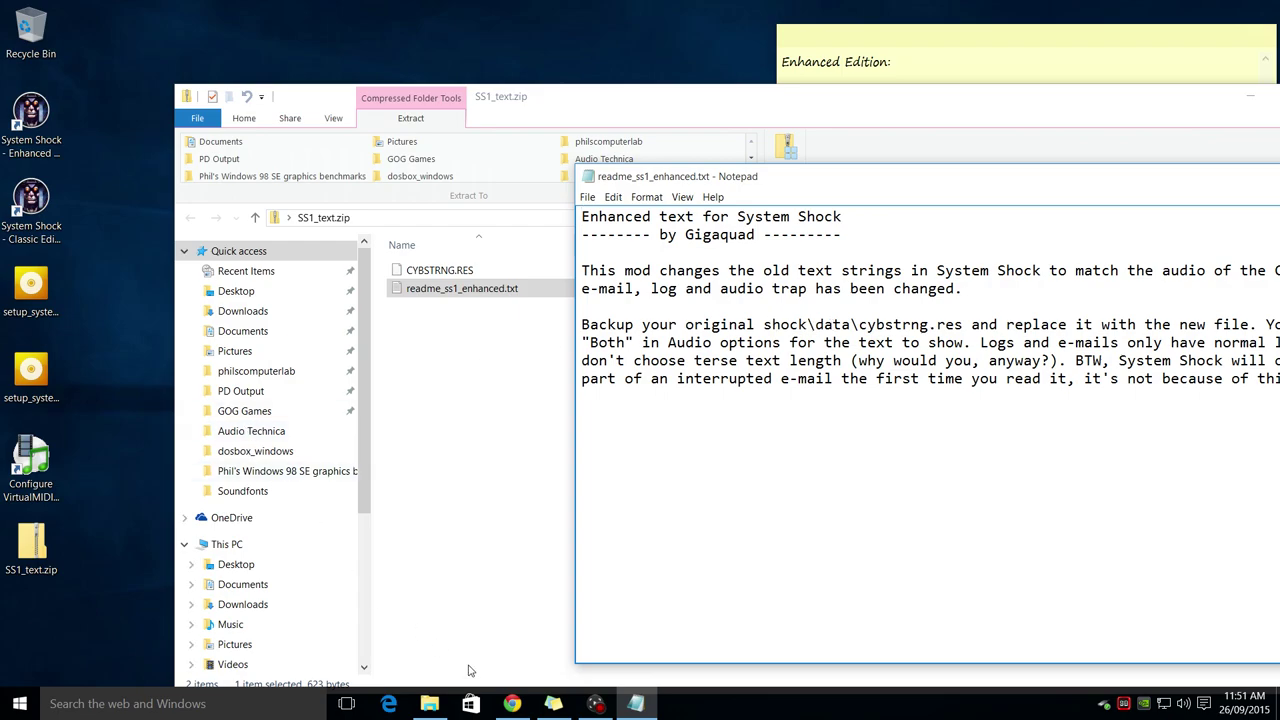
click(429, 703)
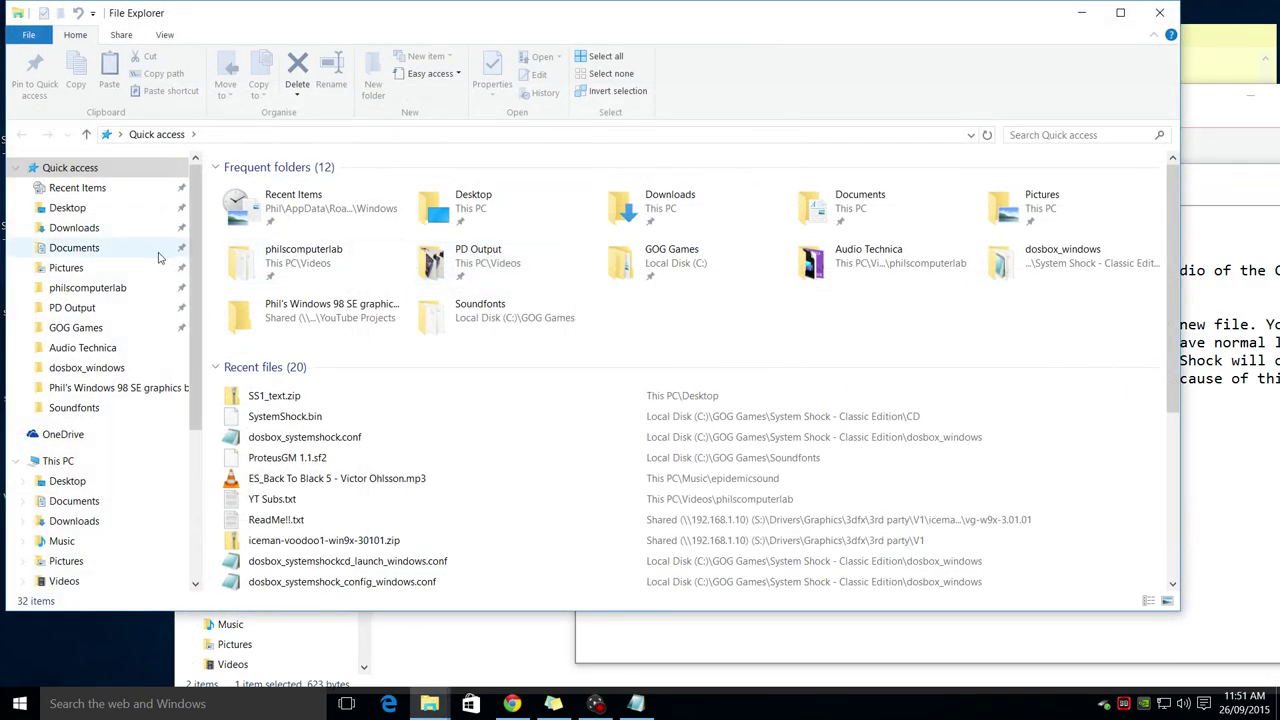
click(75, 327)
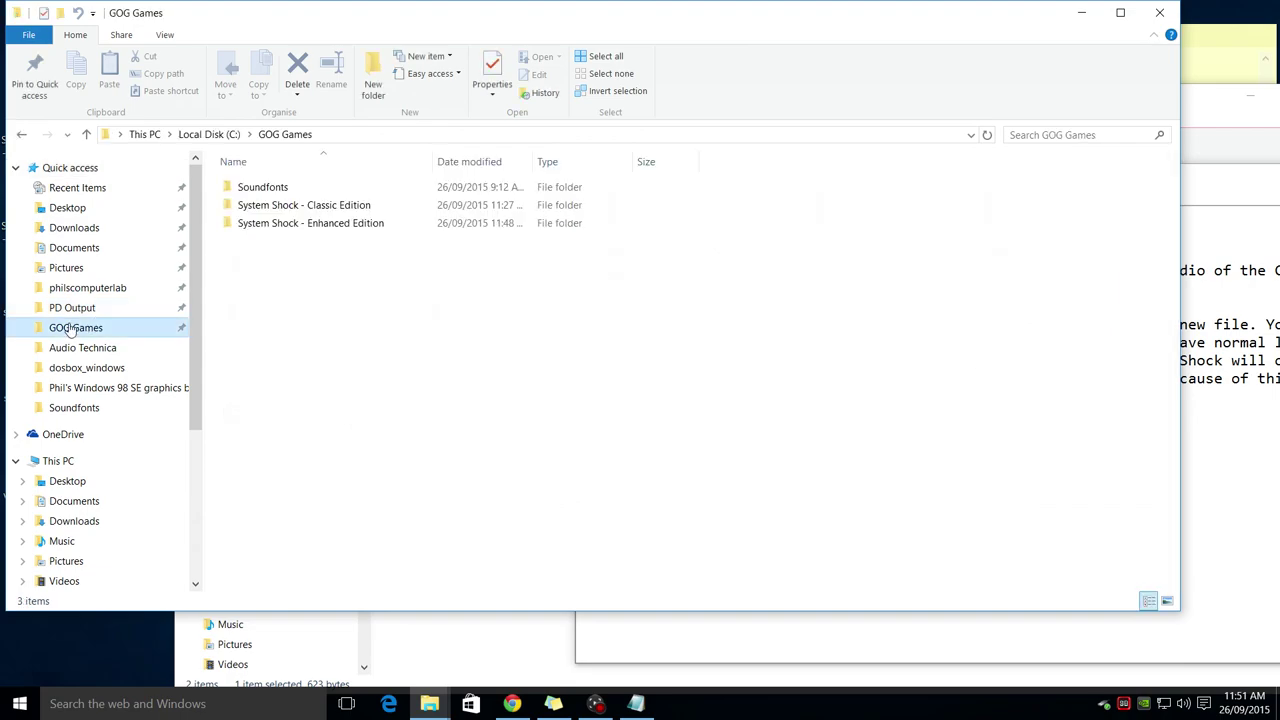
double_click(330, 223)
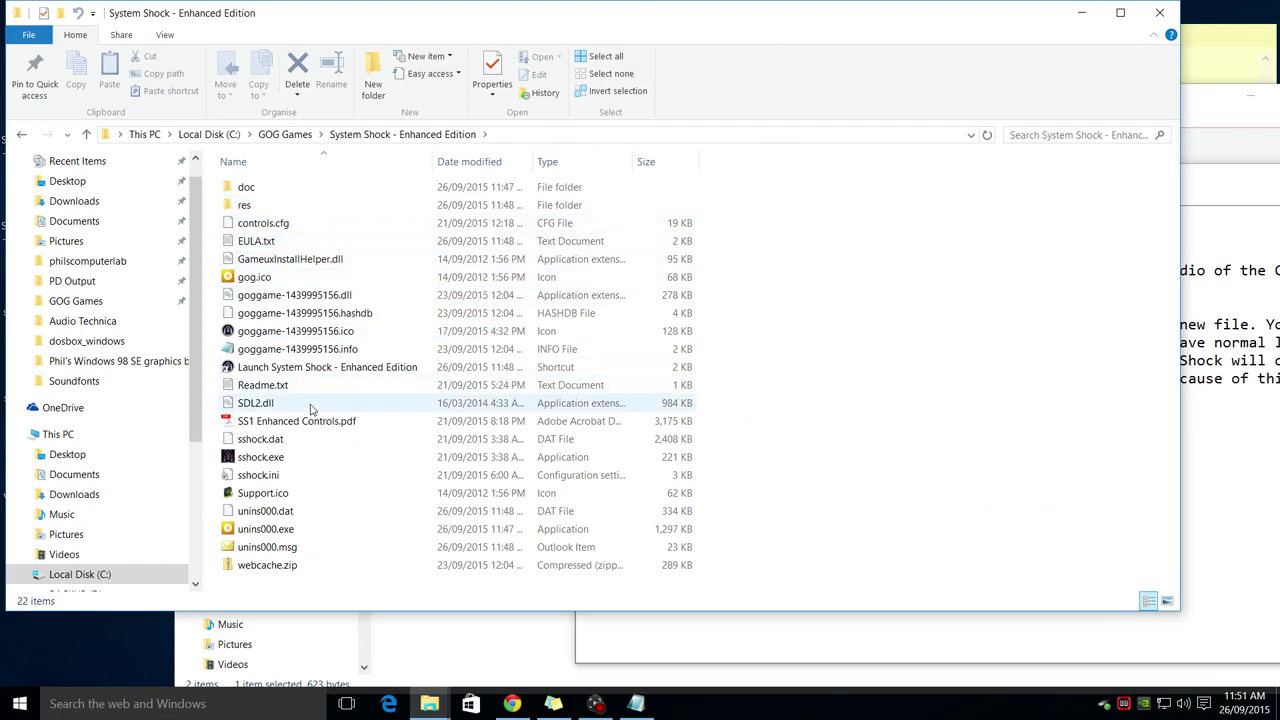
key(alt+Tab)
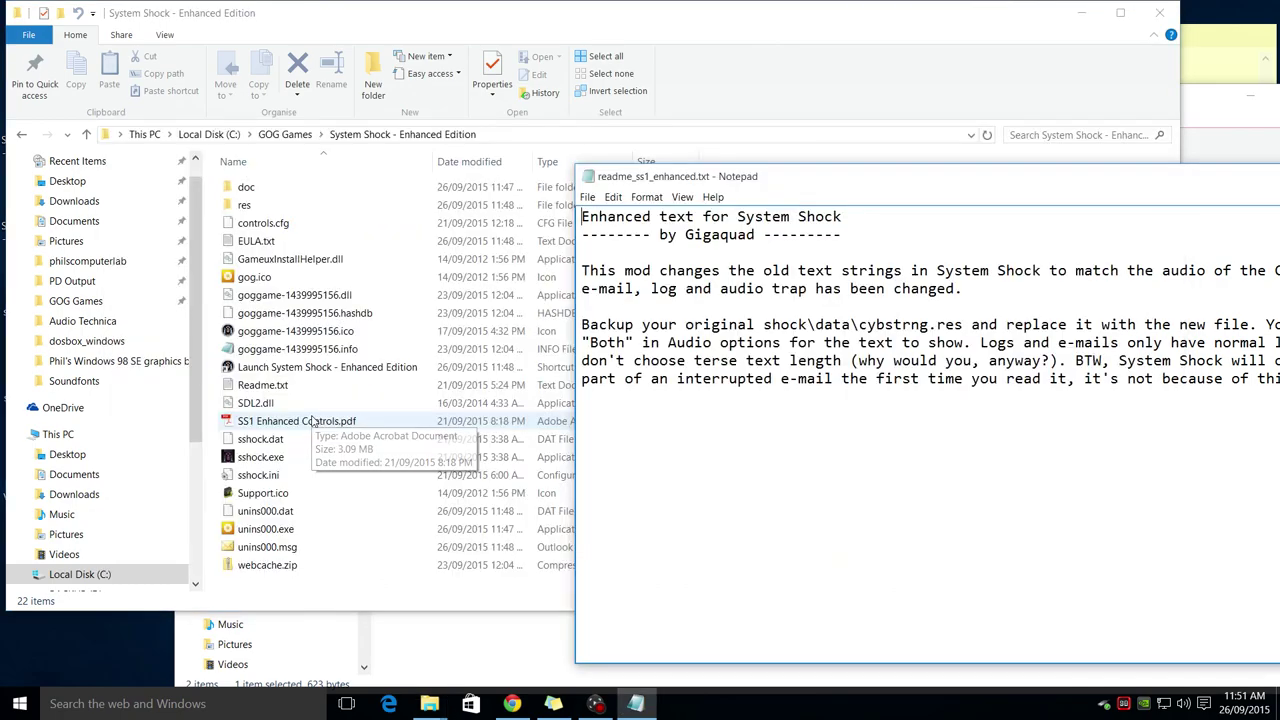
drag(867, 330, 929, 330)
click(295, 315)
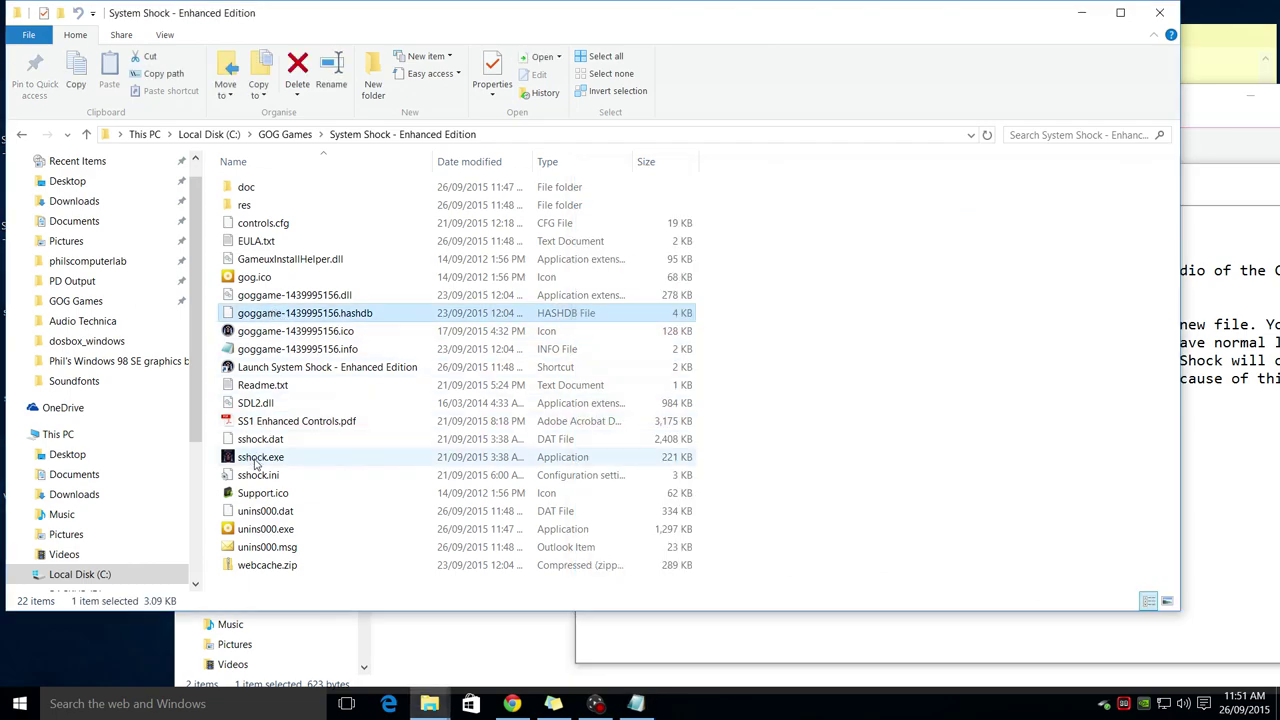
double_click(255, 206)
double_click(250, 188)
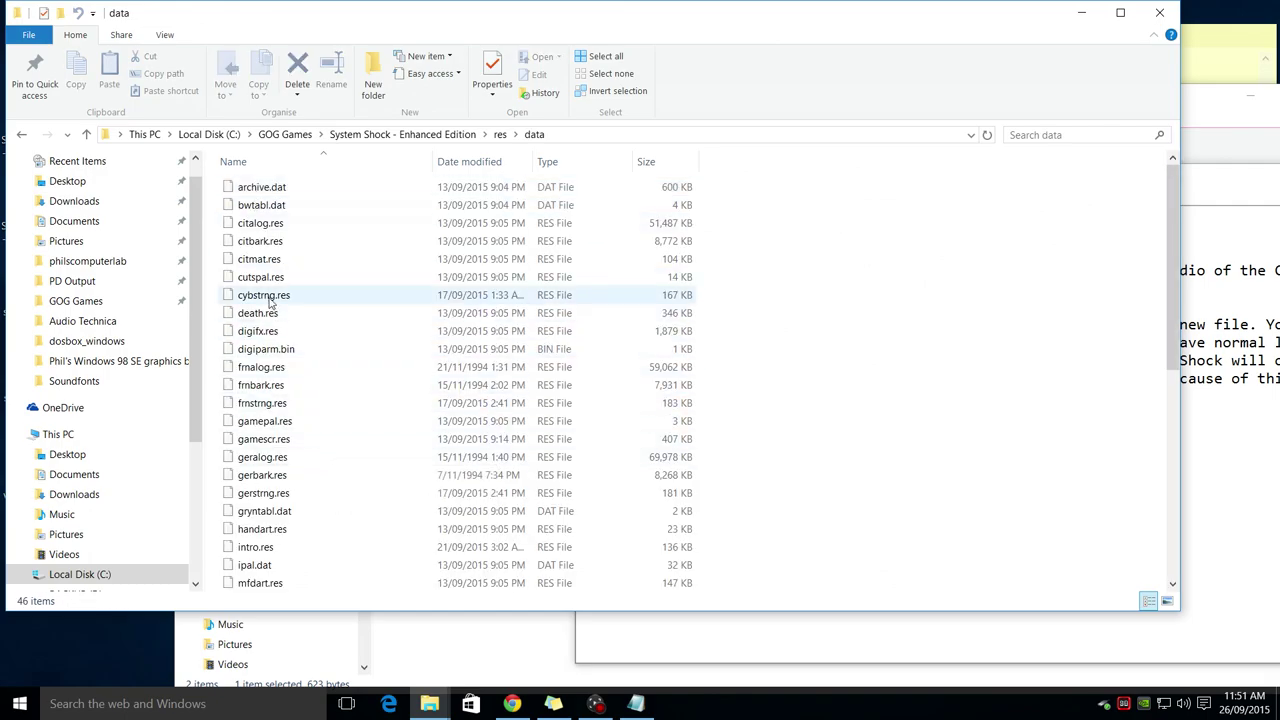
- Back up the original cybstrng.res by making a copy of it in the same data folder
click(263, 295)
click(1237, 311)
drag(1137, 188, 1086, 211)
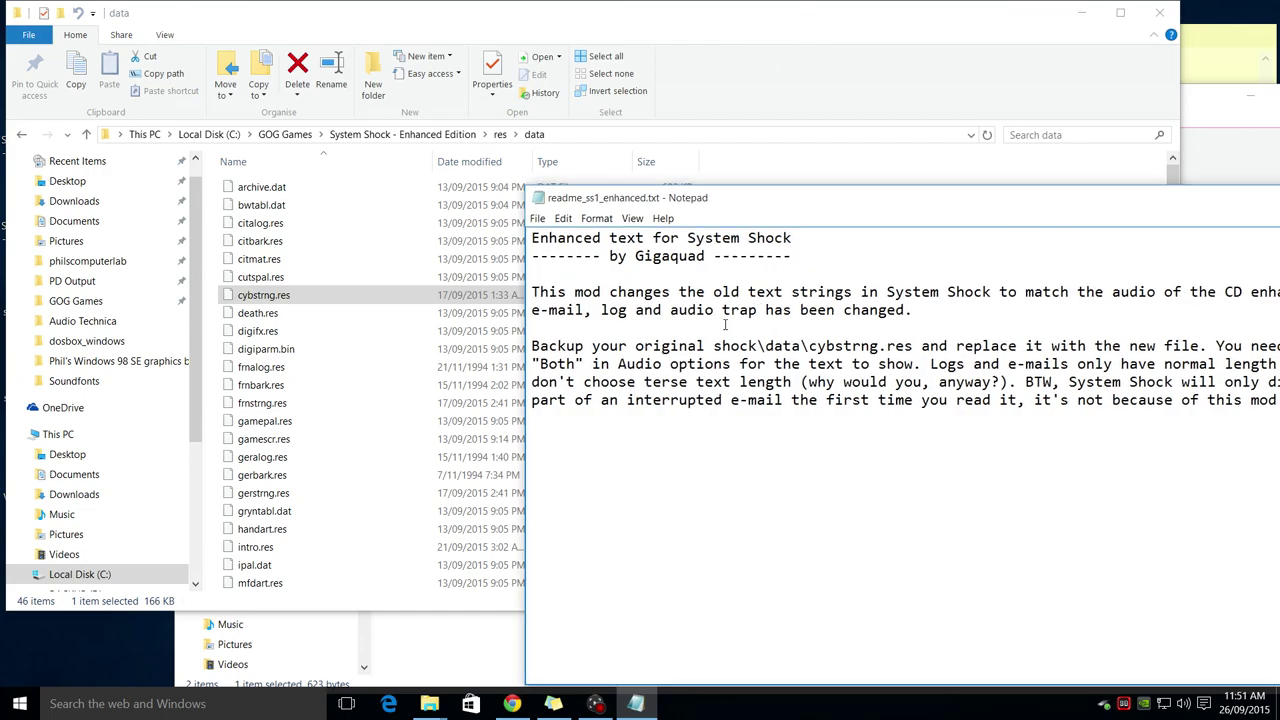
click(250, 298)
key(ctrl+c)
key(ctrl+v)
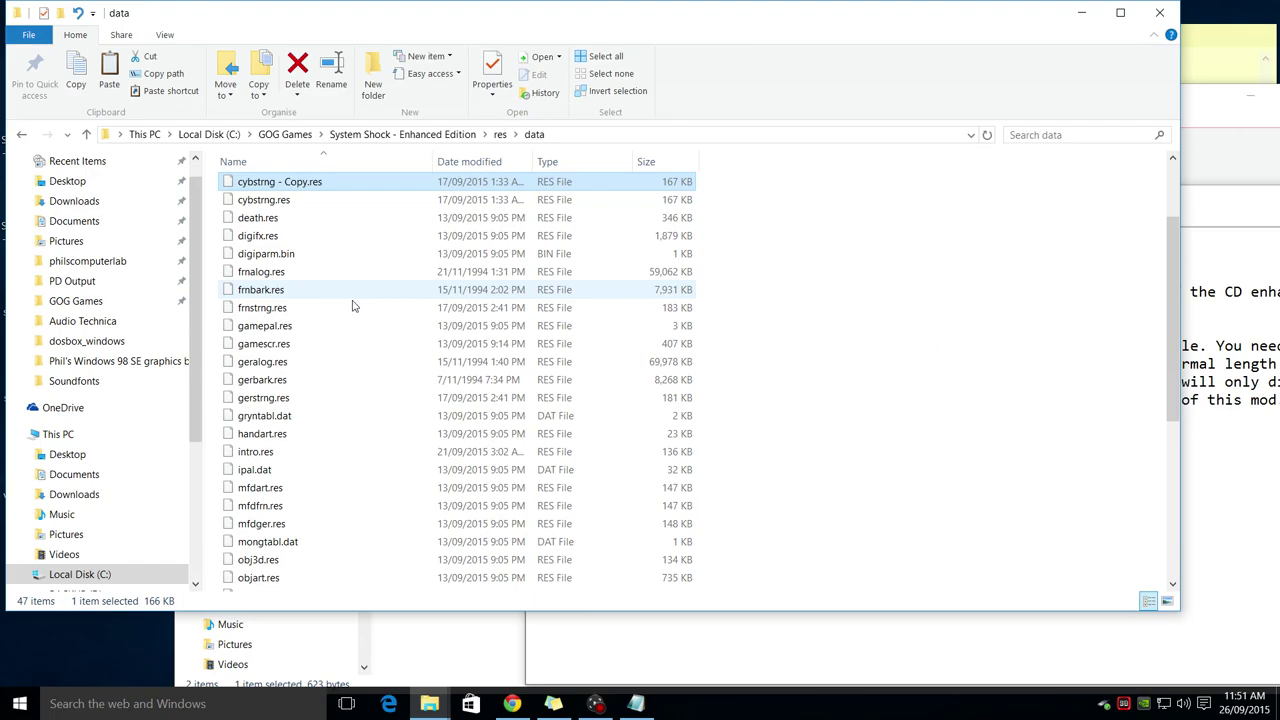
- Copy CYBSTRNG.RES from SS1_text.zip into the game's data folder, replacing the existing file
key(alt+Tab)
key(alt+Tab)
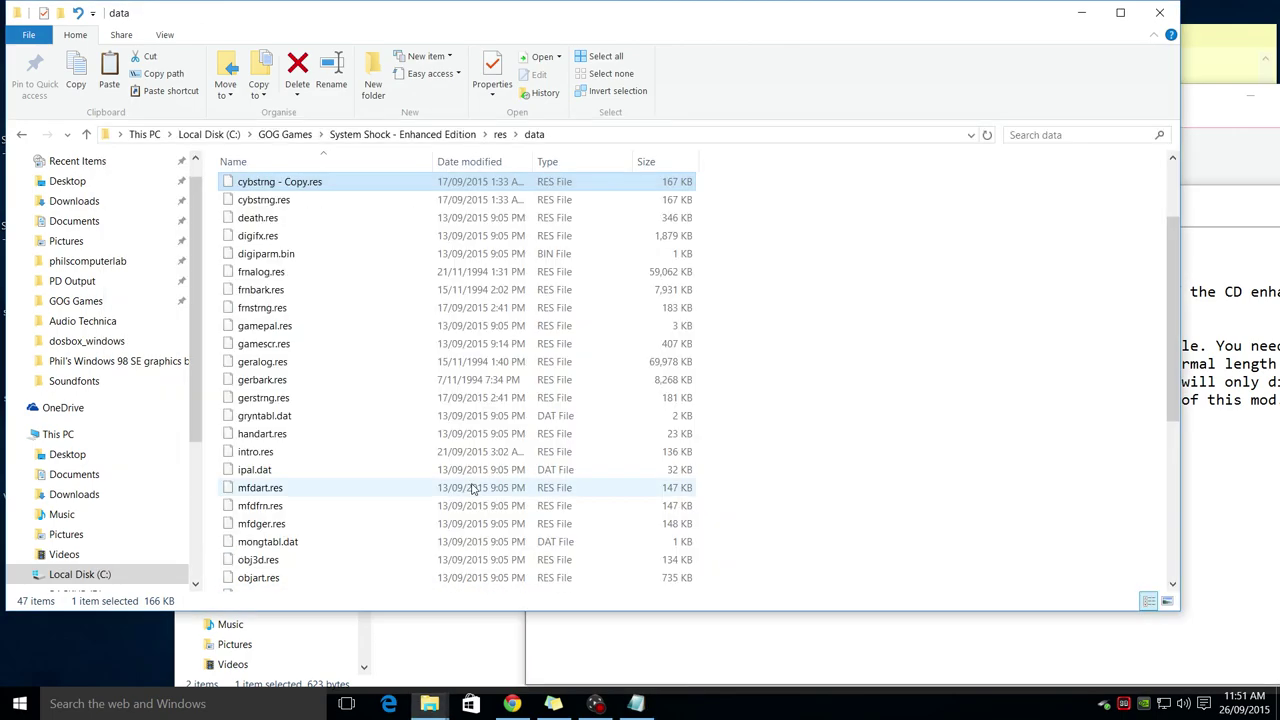
key(alt+Tab)
key(Tab)
click(450, 277)
drag(606, 104, 1045, 180)
drag(888, 352, 371, 366)
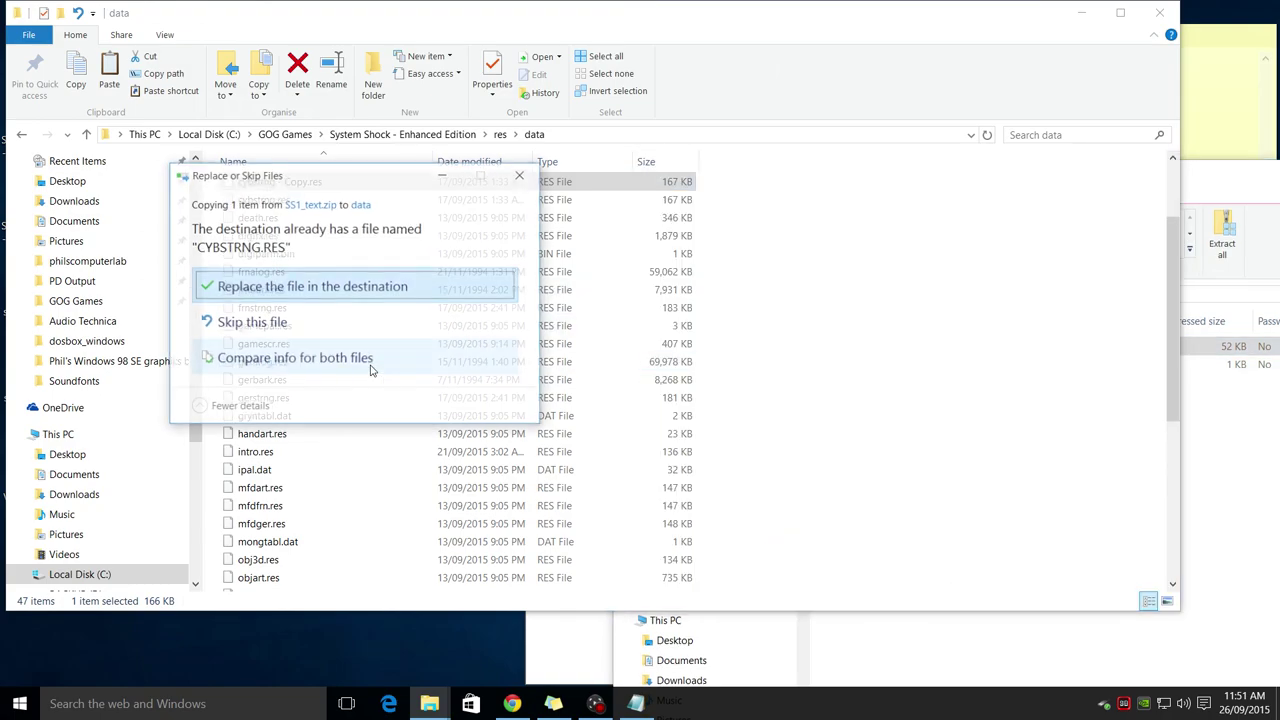
click(266, 287)
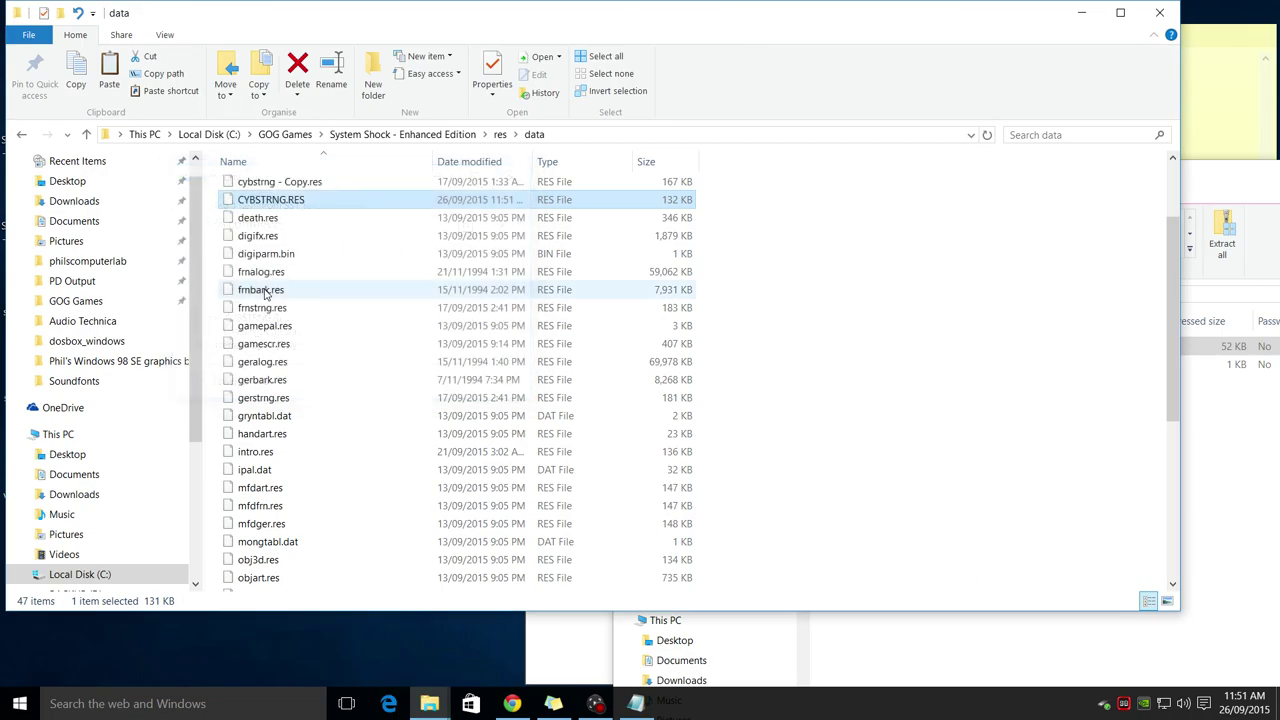
- Close the SS1_text.zip window and the mod readme, and return to the System Shock - Enhanced Edition folder in a maximized window
drag(1228, 176, 624, 191)
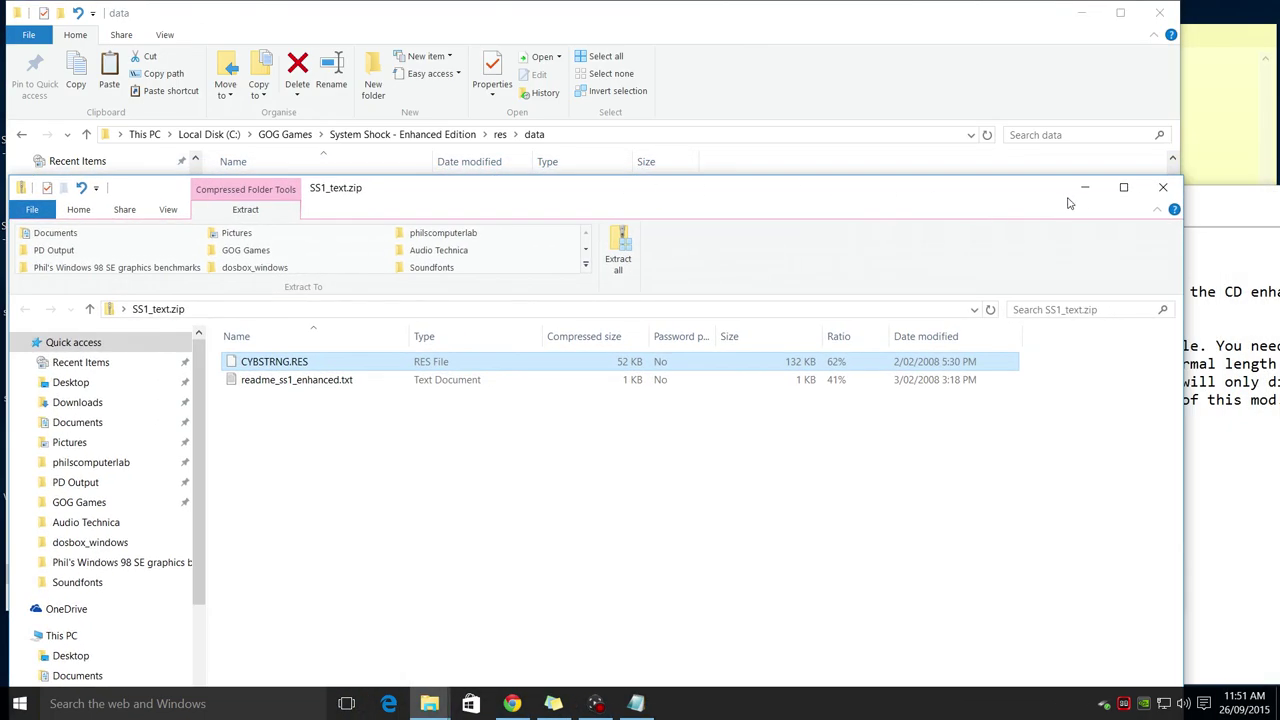
click(1165, 190)
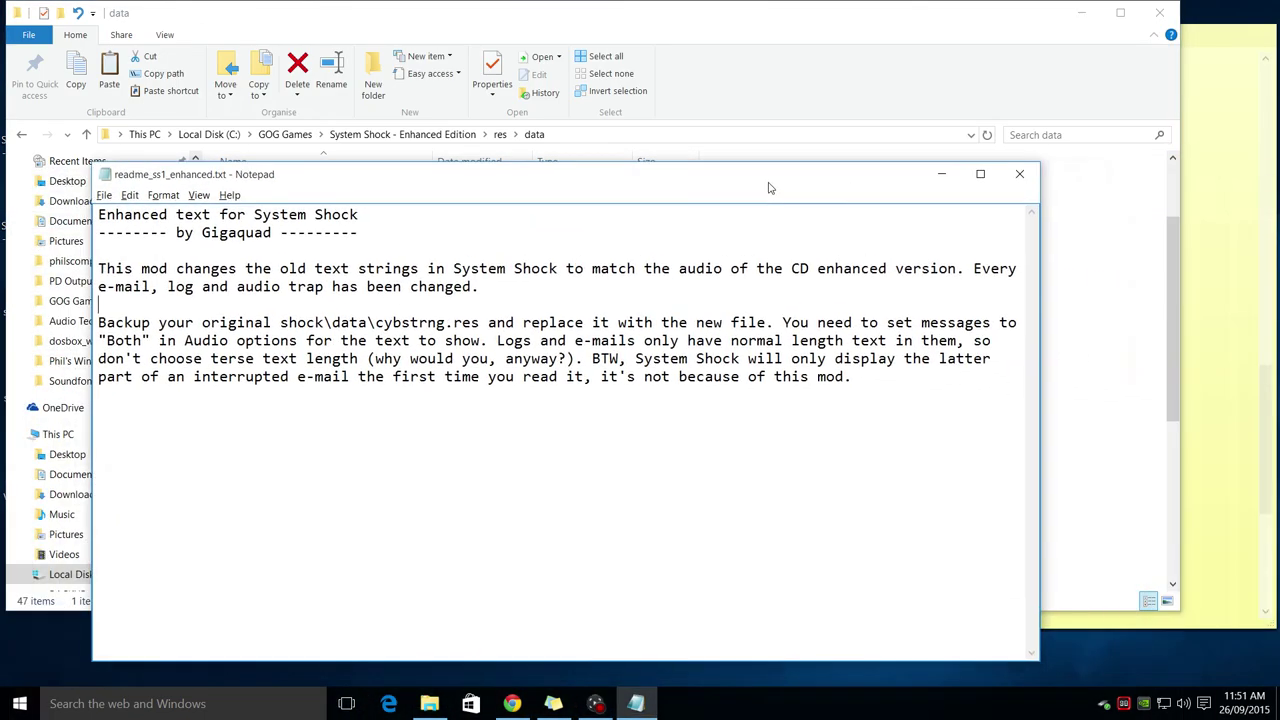
click(931, 167)
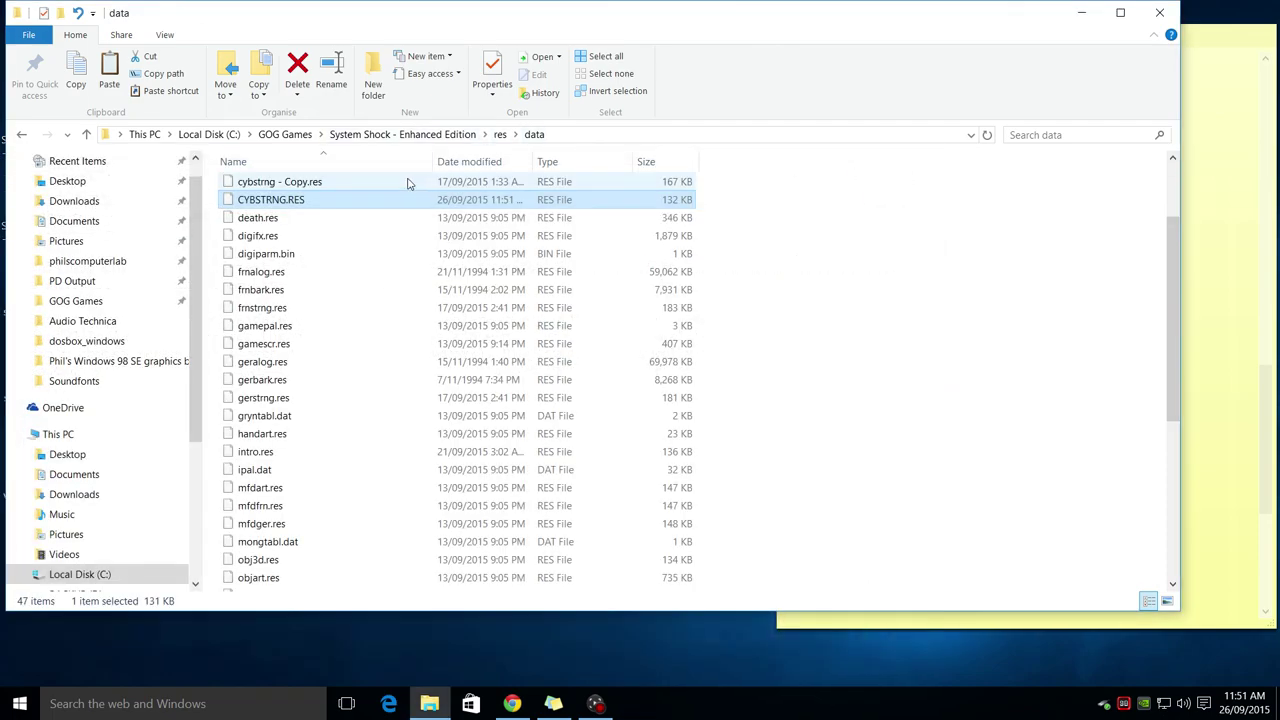
click(368, 136)
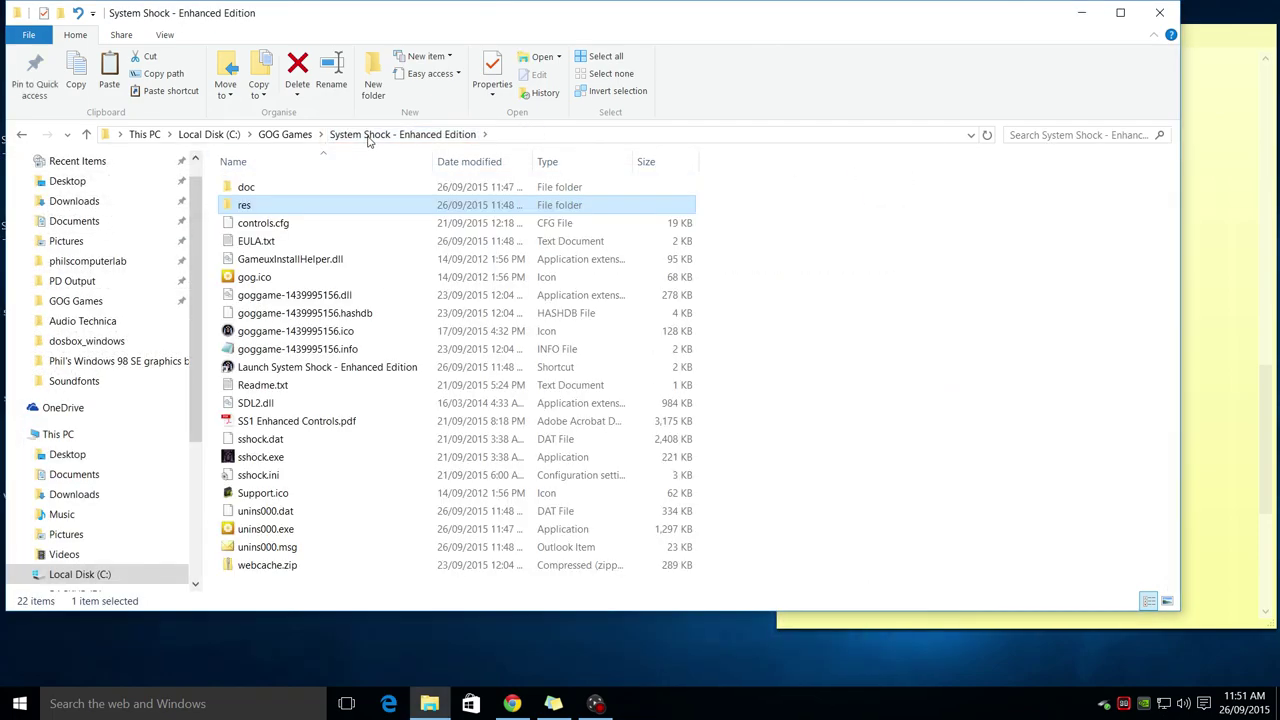
double_click(711, 23)
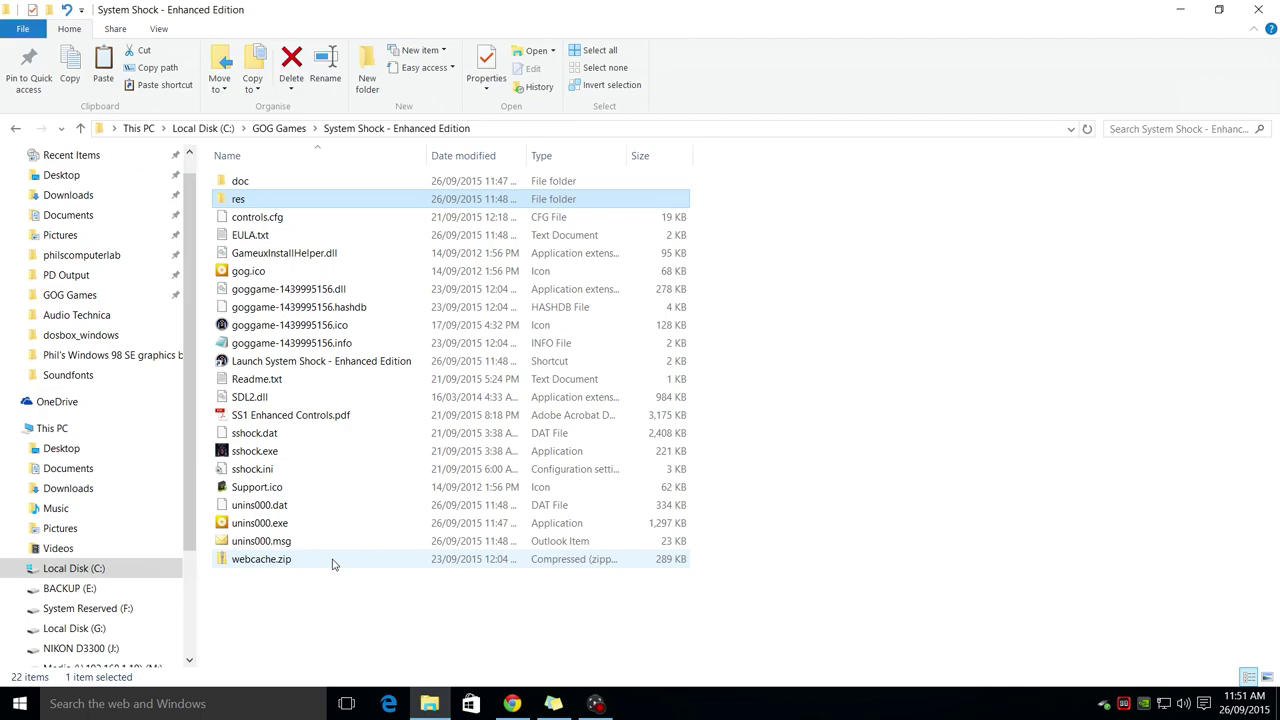
- Open the game's Readme.txt and examine the higher resolution modes and the mouselook support with its toggle key
double_click(252, 384)
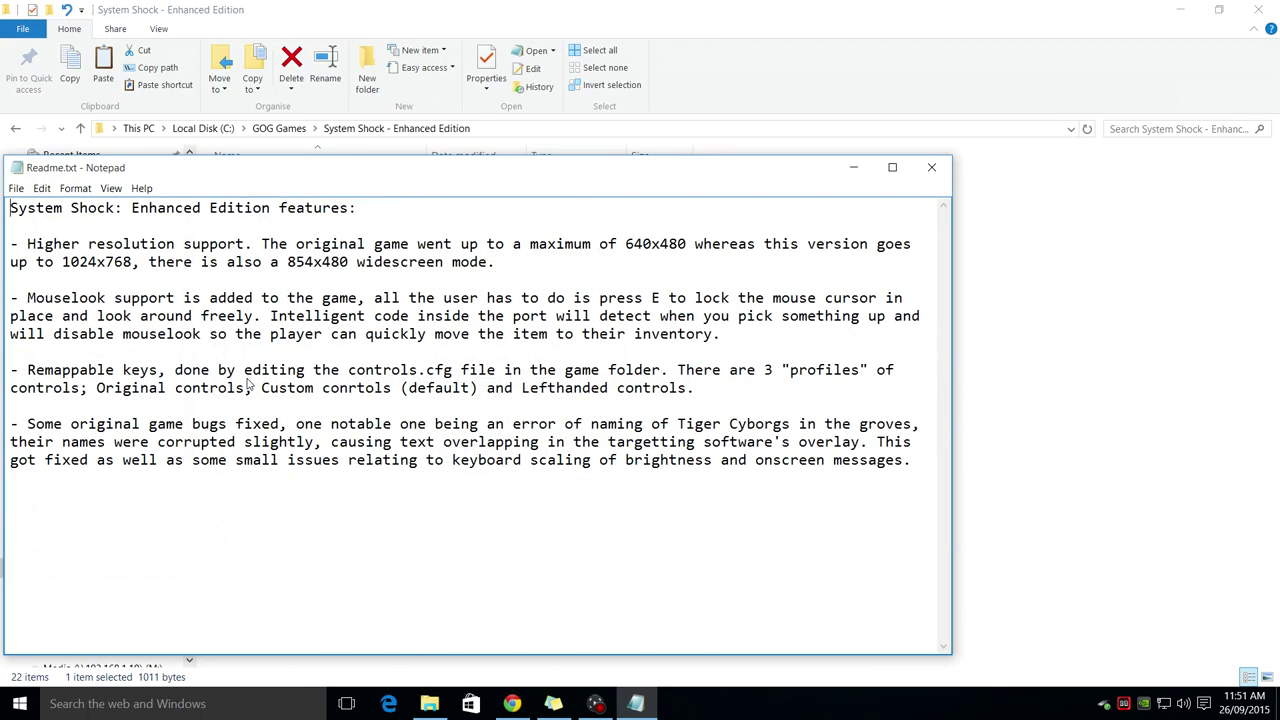
drag(323, 176, 546, 148)
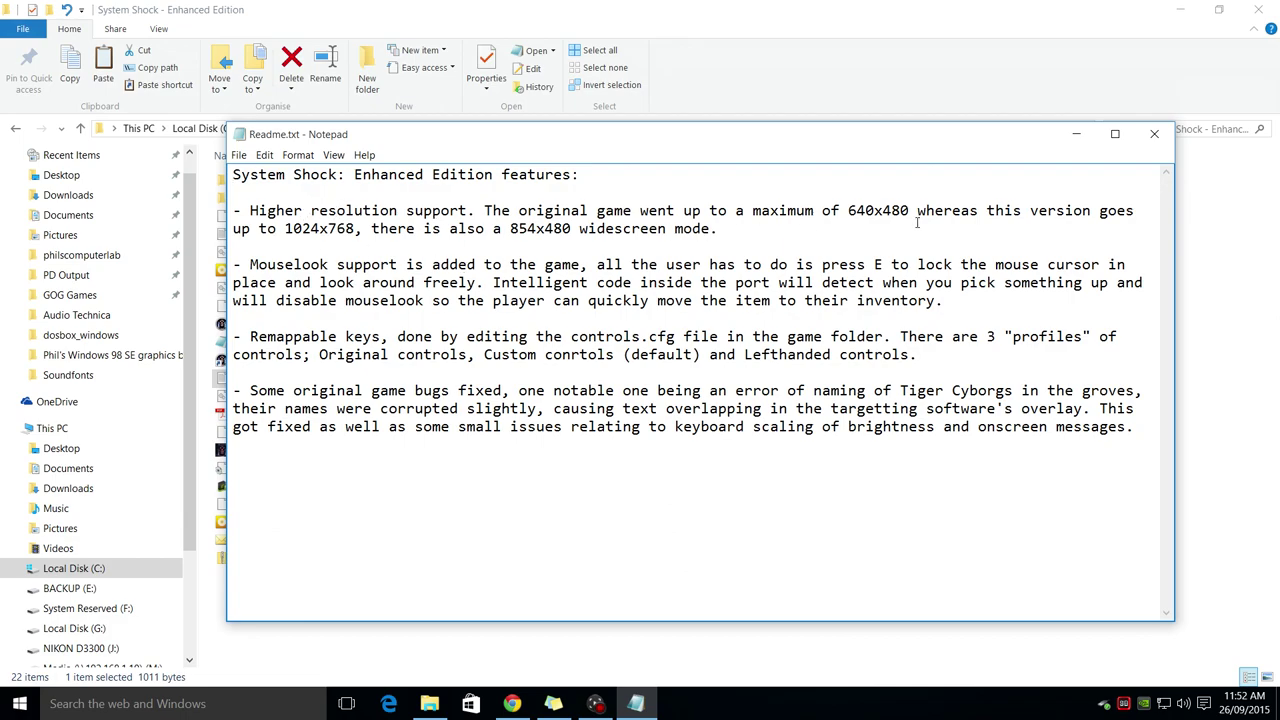
drag(286, 228, 355, 228)
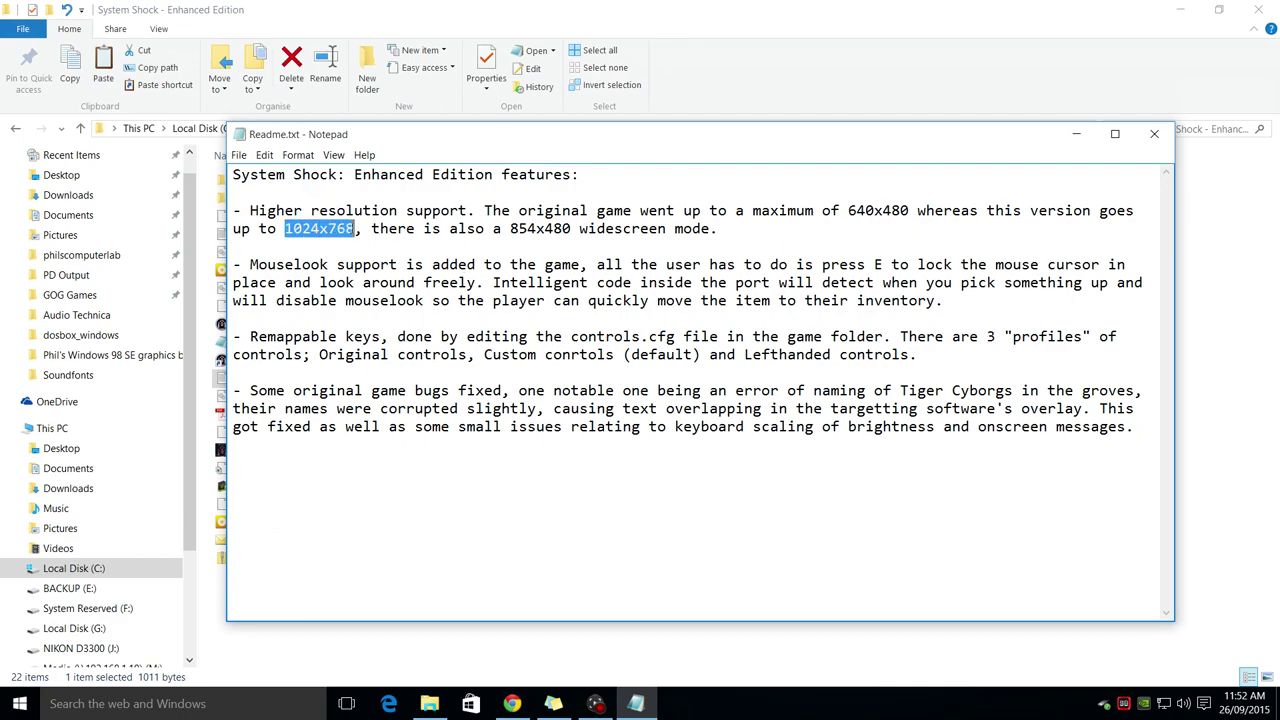
drag(510, 228, 570, 229)
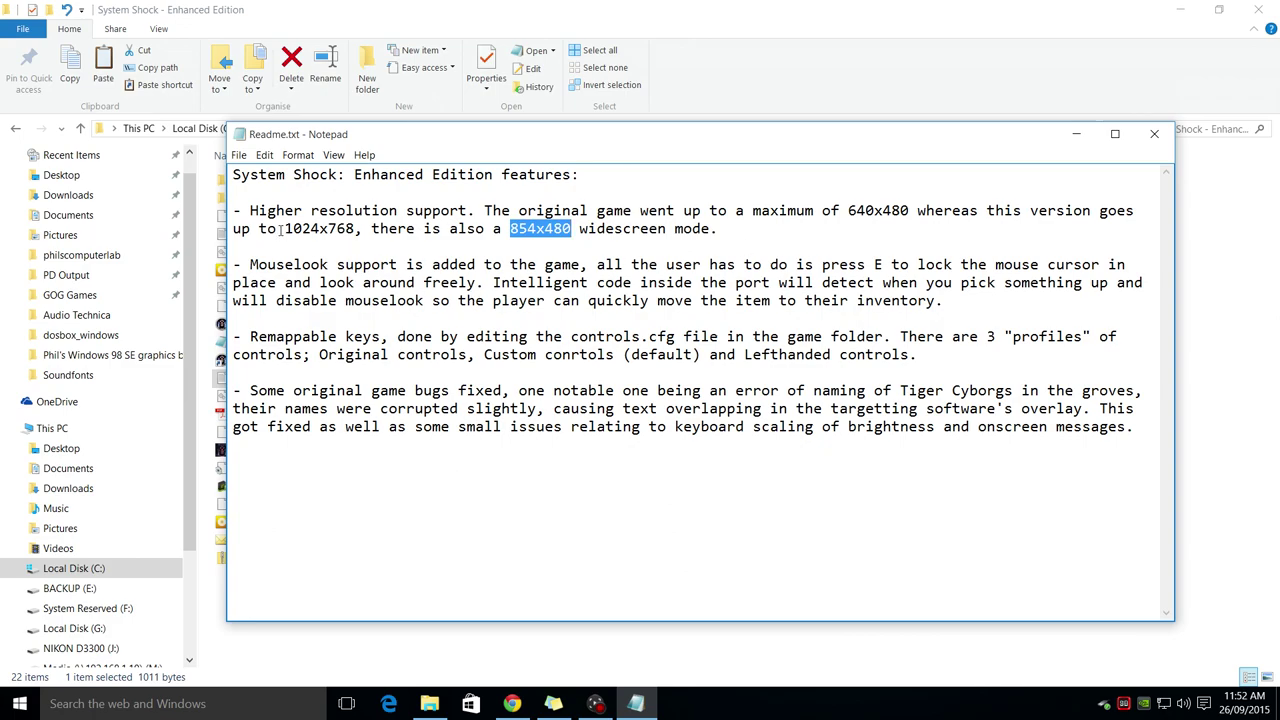
drag(282, 229, 360, 229)
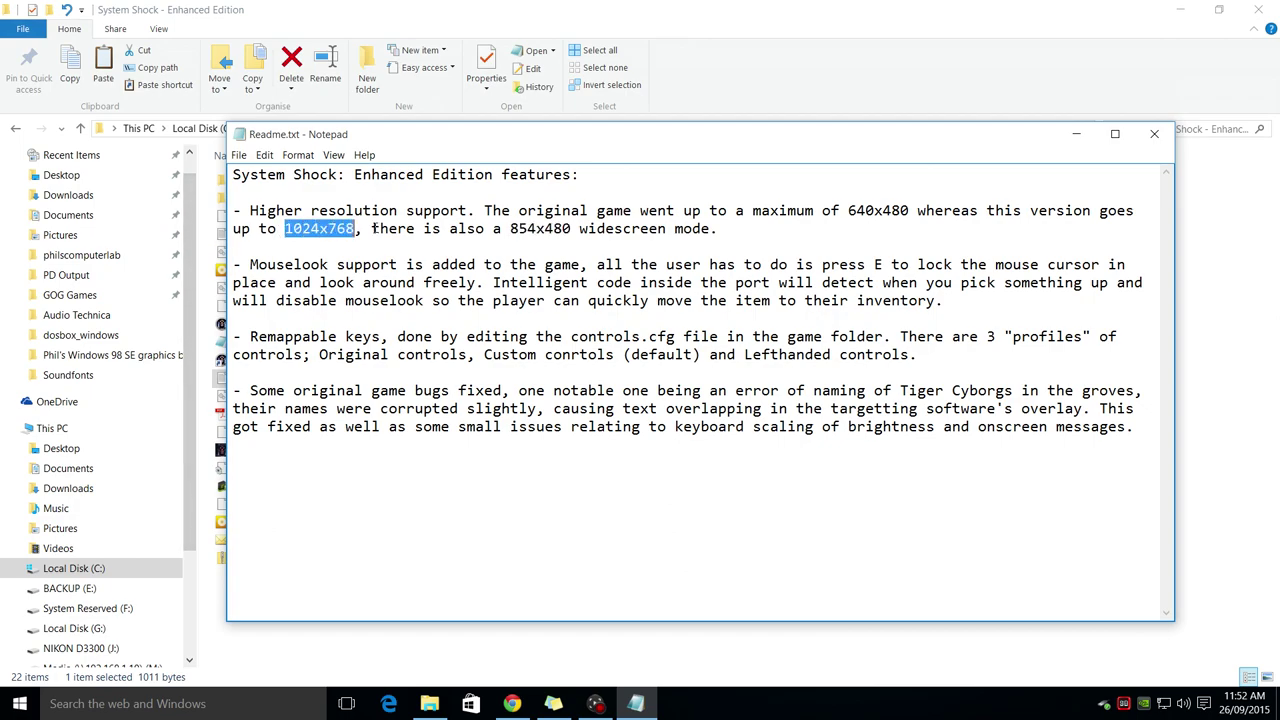
click(285, 282)
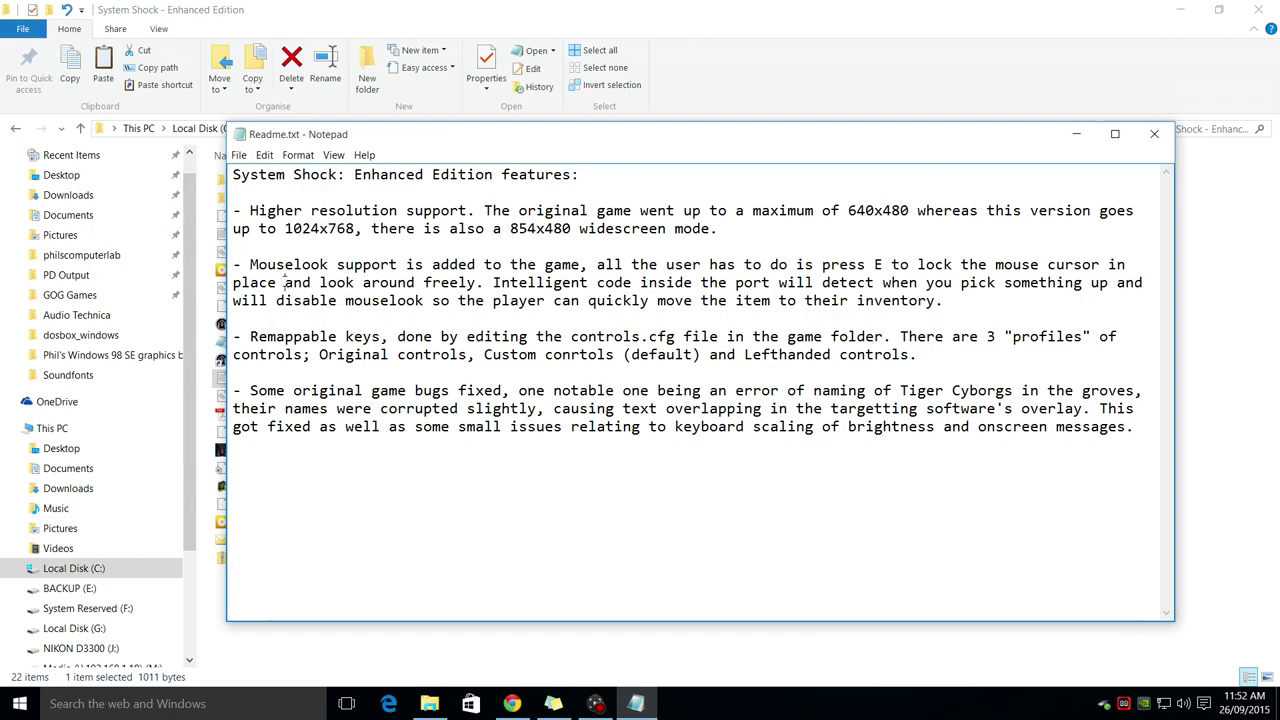
drag(250, 264, 338, 264)
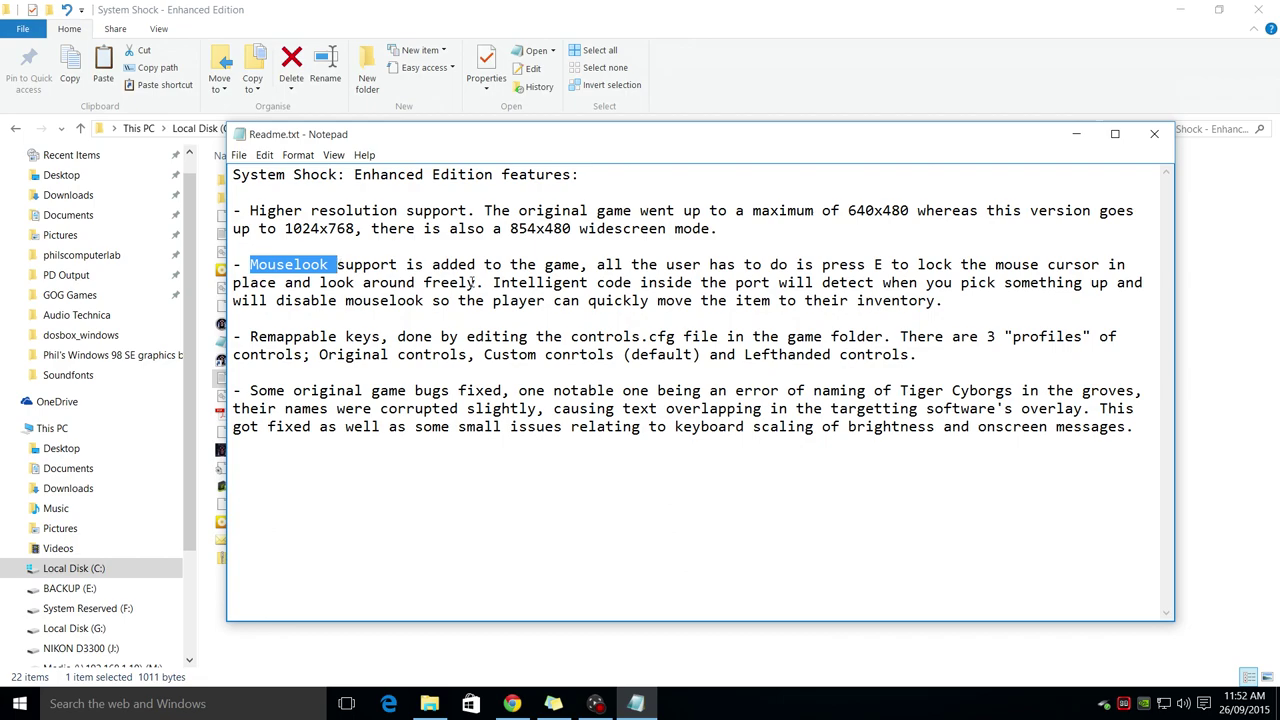
drag(873, 264, 884, 264)
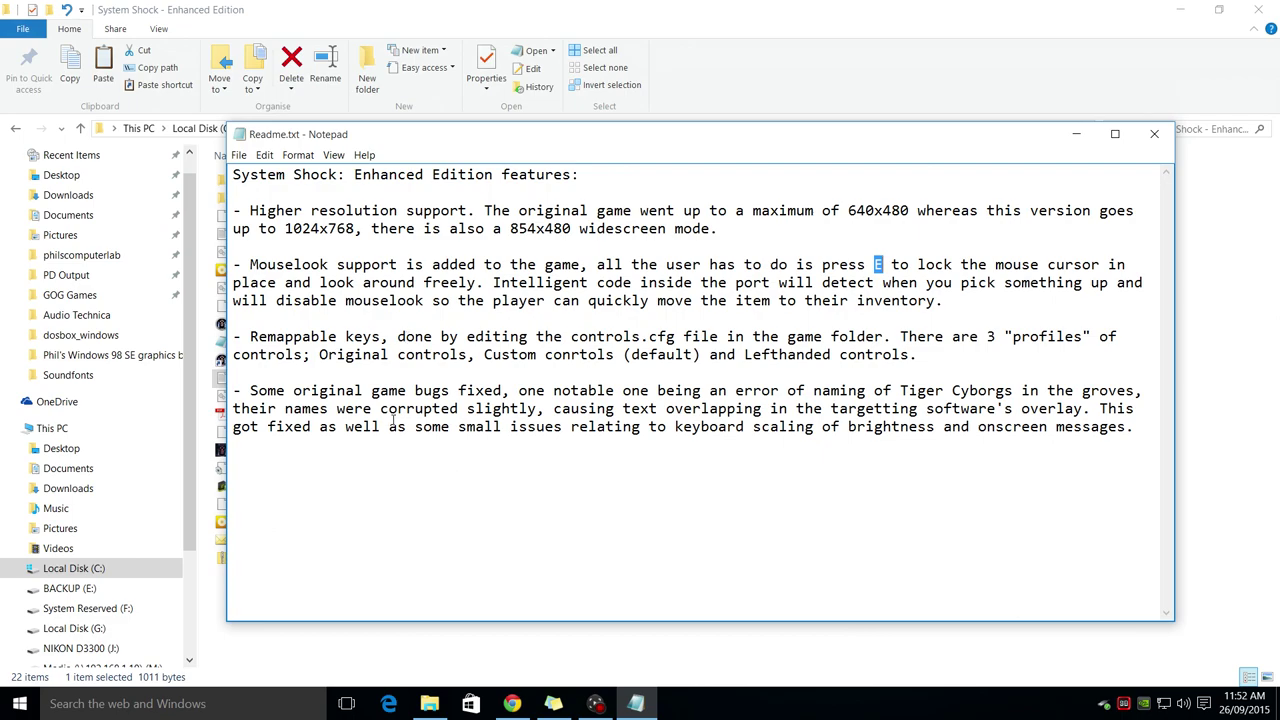
- Open controls.cfg from the game folder in Notepad, making it the default app for .cfg files
drag(583, 142, 888, 159)
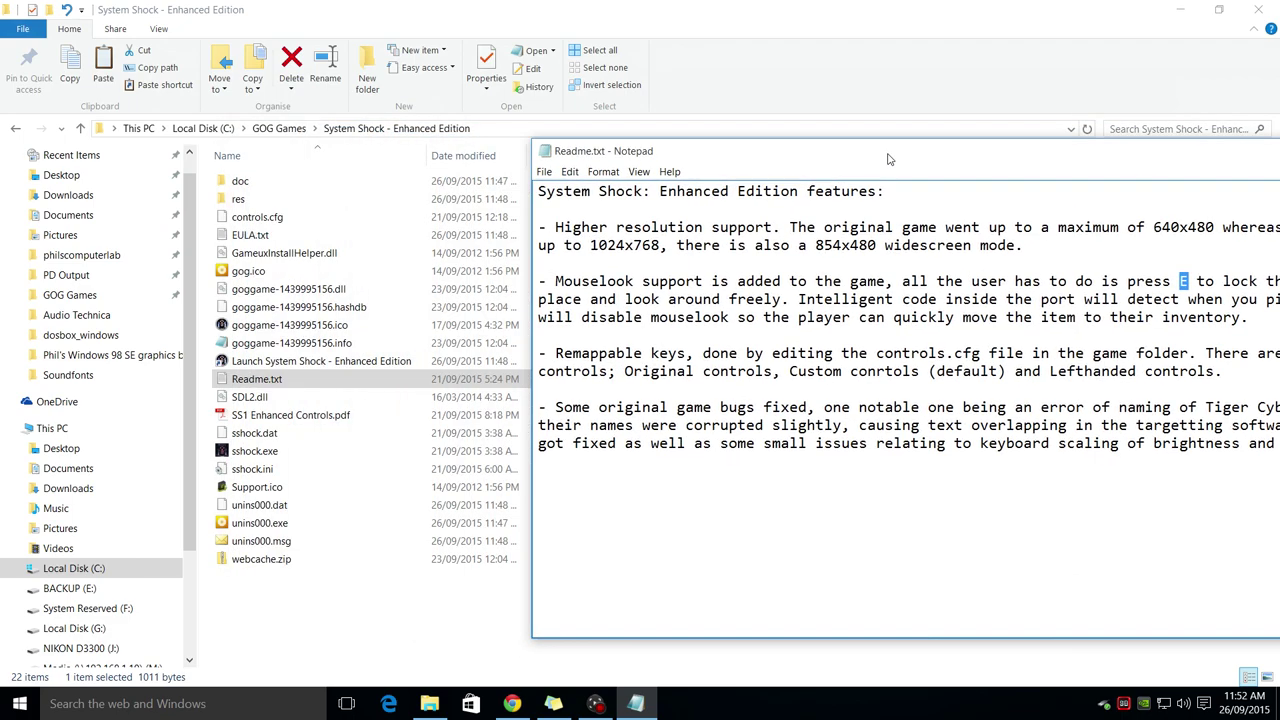
click(257, 218)
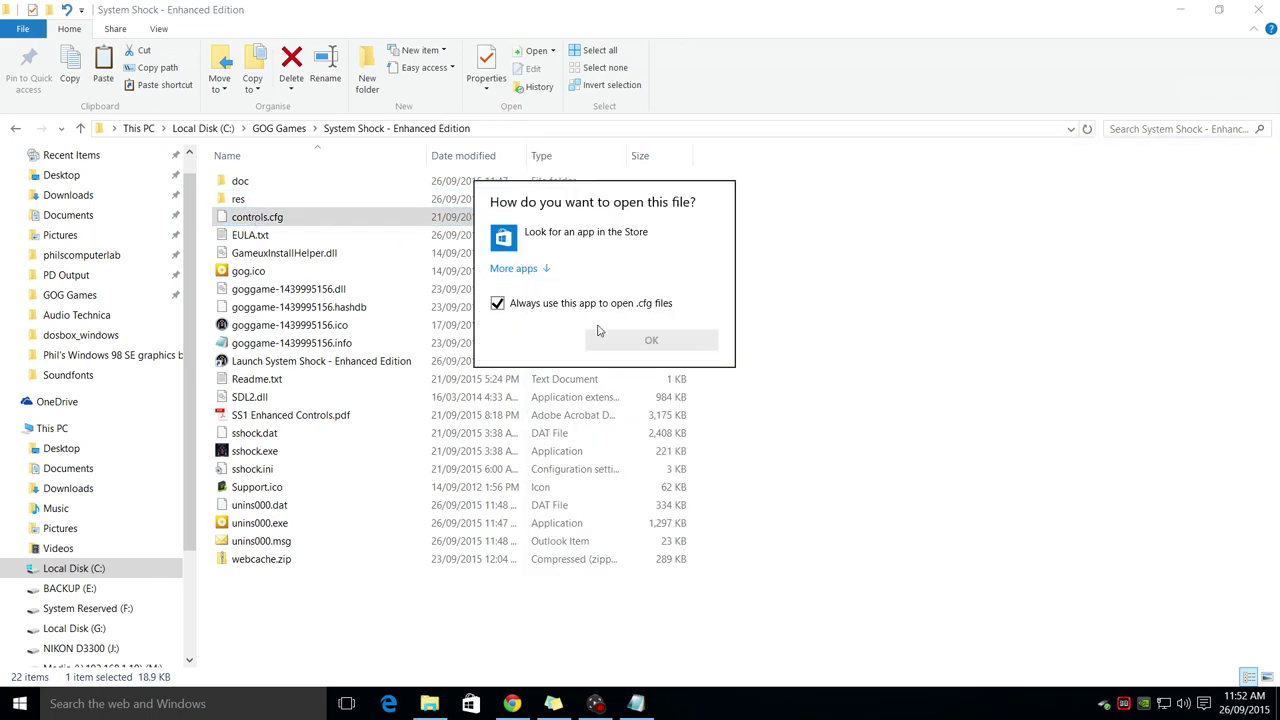
click(540, 270)
click(506, 340)
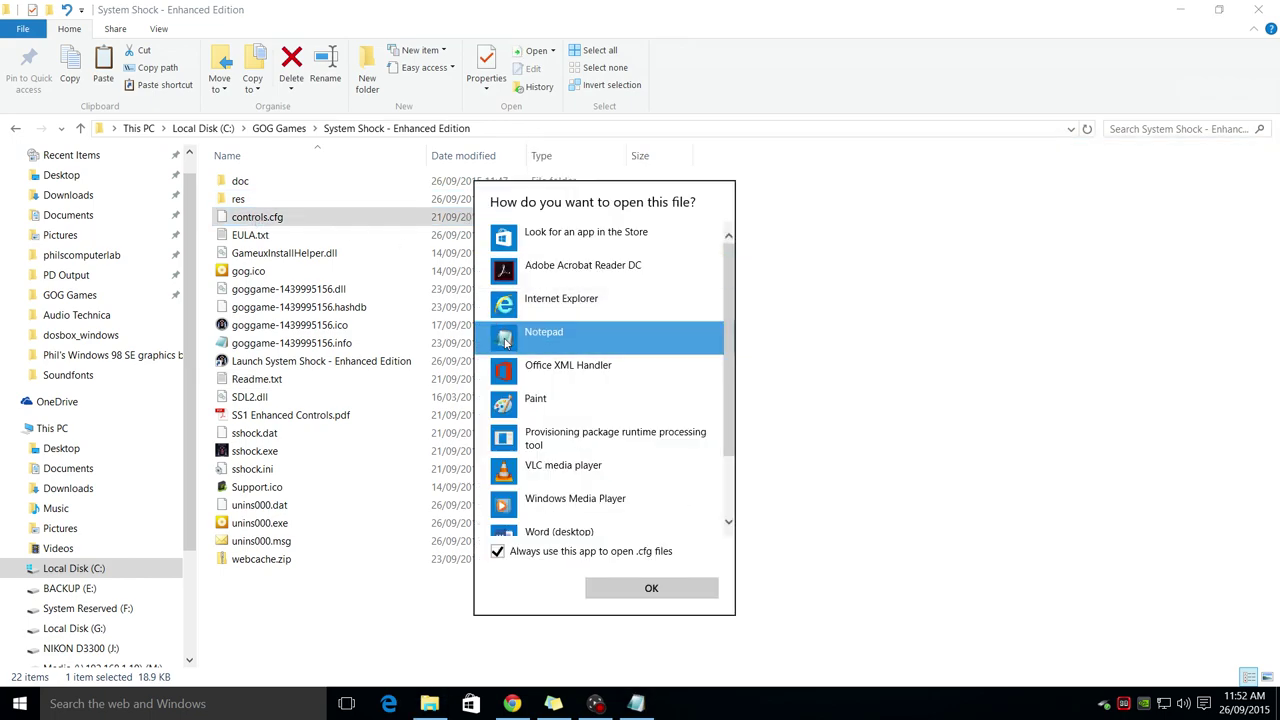
click(625, 588)
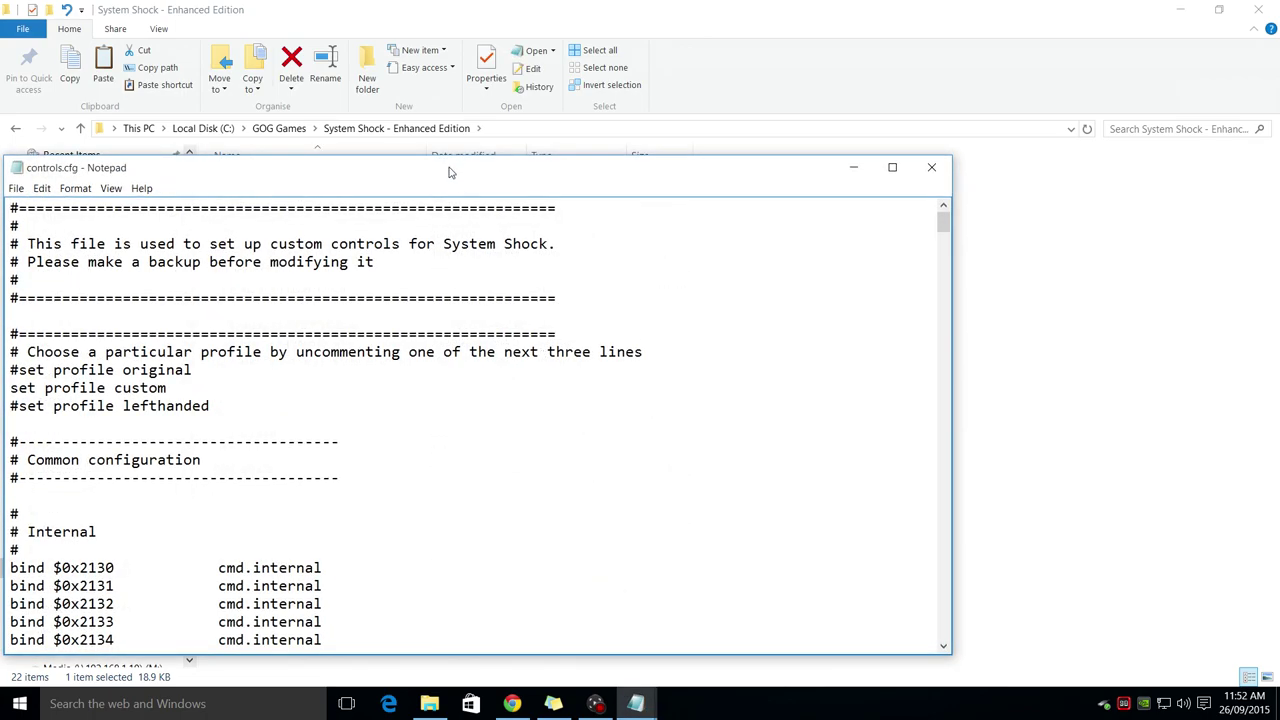
- Look through the control profiles and key bindings in controls.cfg and close the file
drag(449, 172, 571, 94)
scroll(436, 418, down, 10)
scroll(436, 418, down, 20)
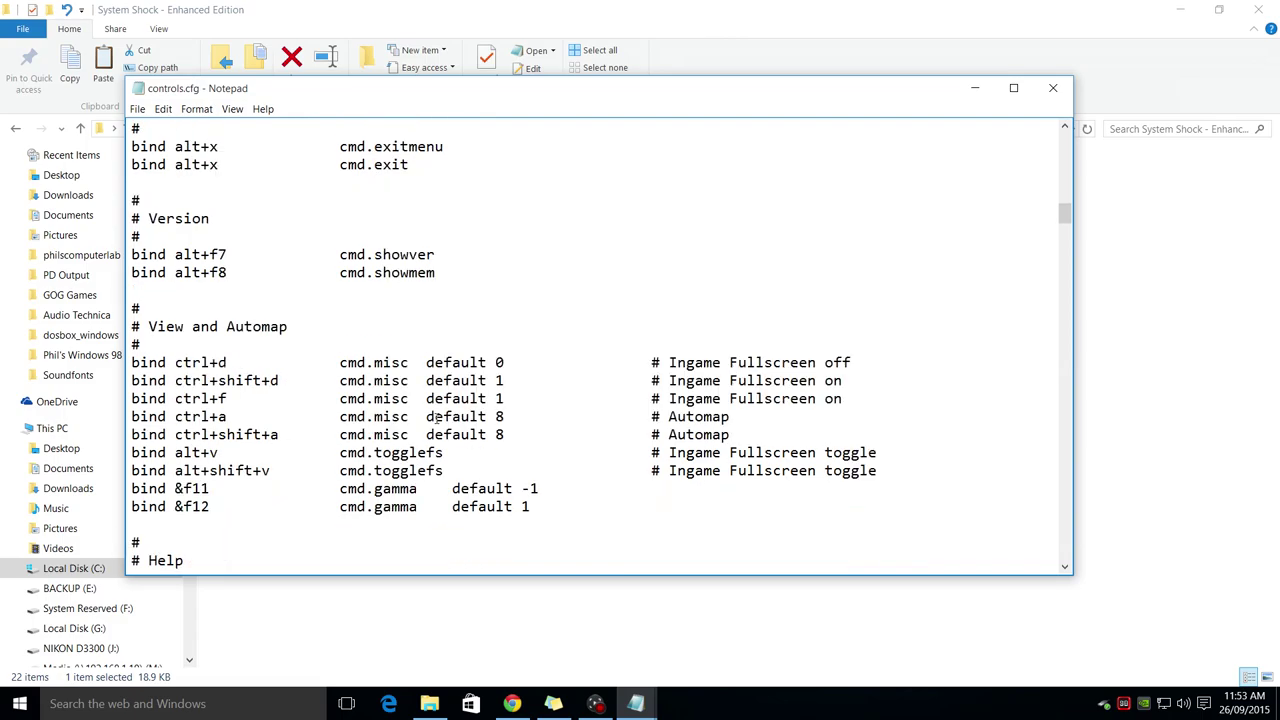
scroll(436, 418, down, 20)
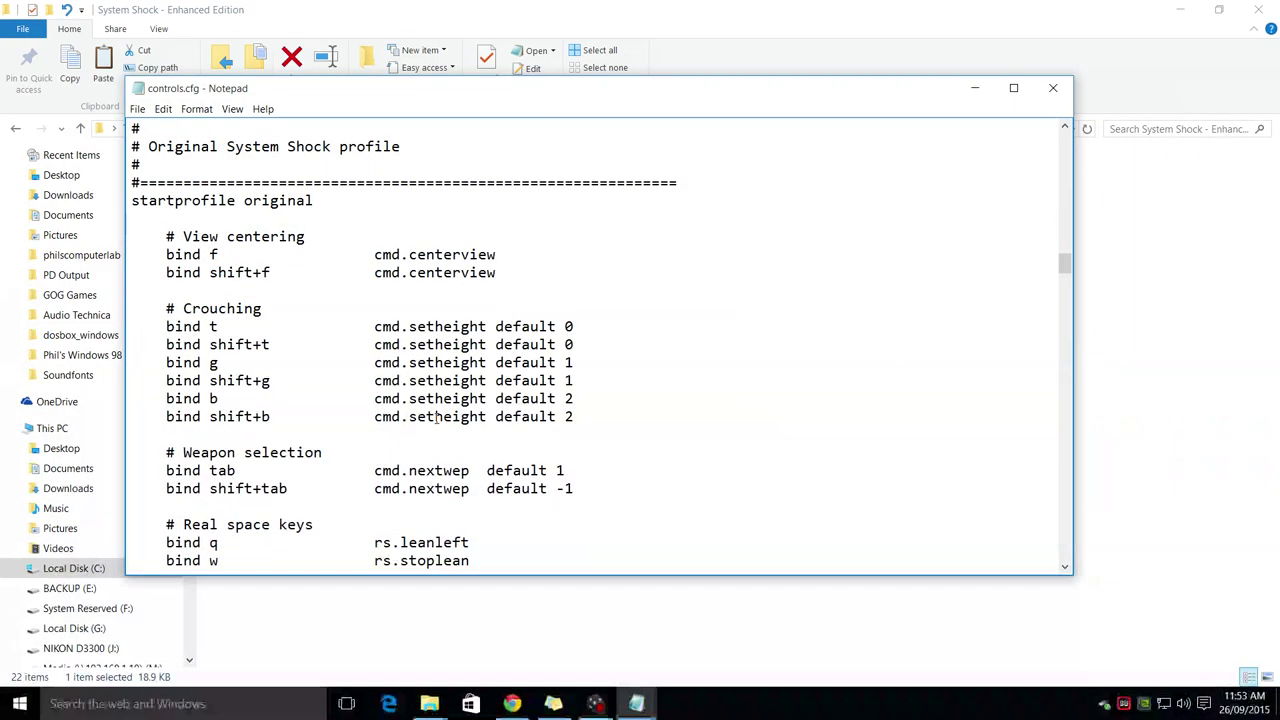
scroll(436, 418, down, 15)
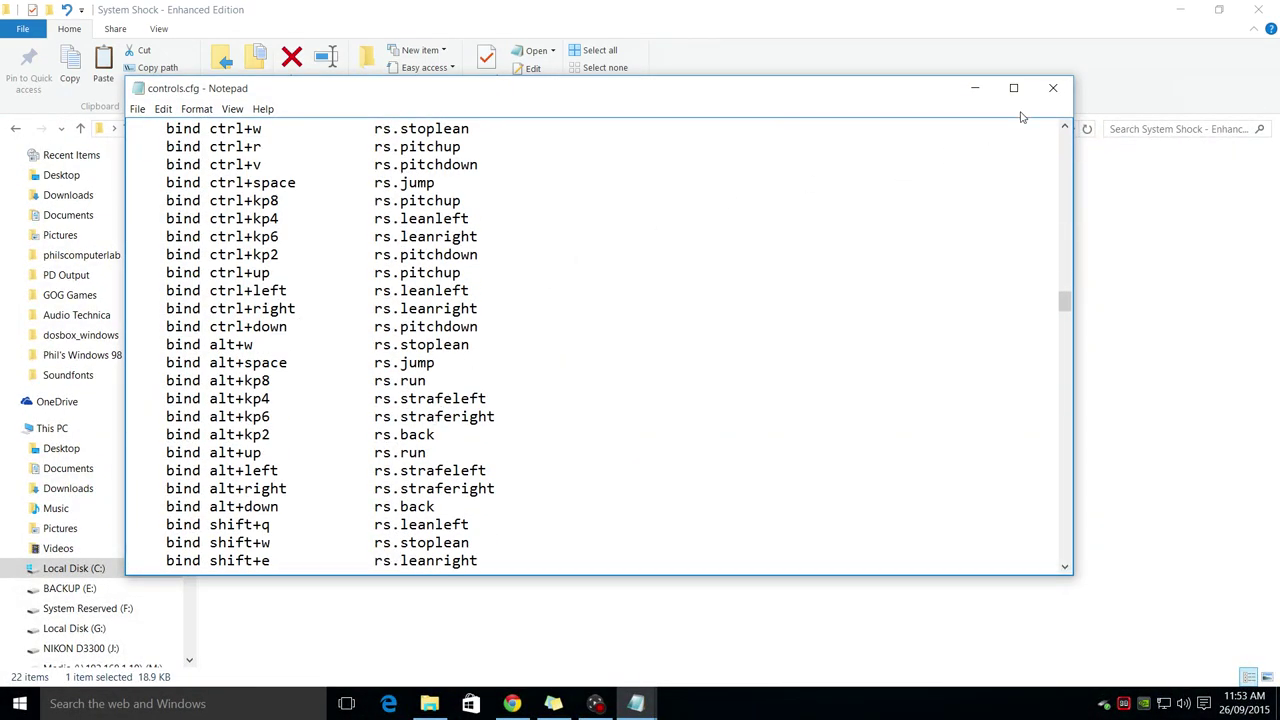
click(1053, 88)
- Read the remapping and bug fix notes in Readme.txt and close it
double_click(551, 378)
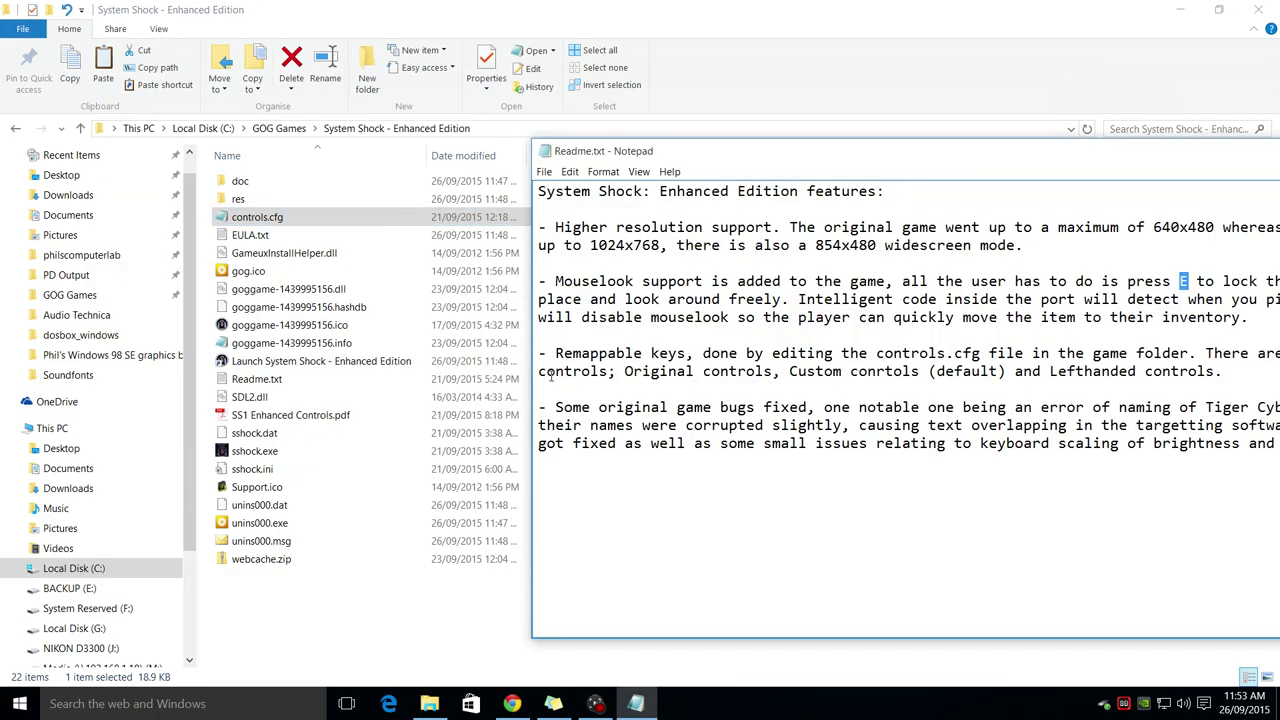
drag(852, 155, 568, 100)
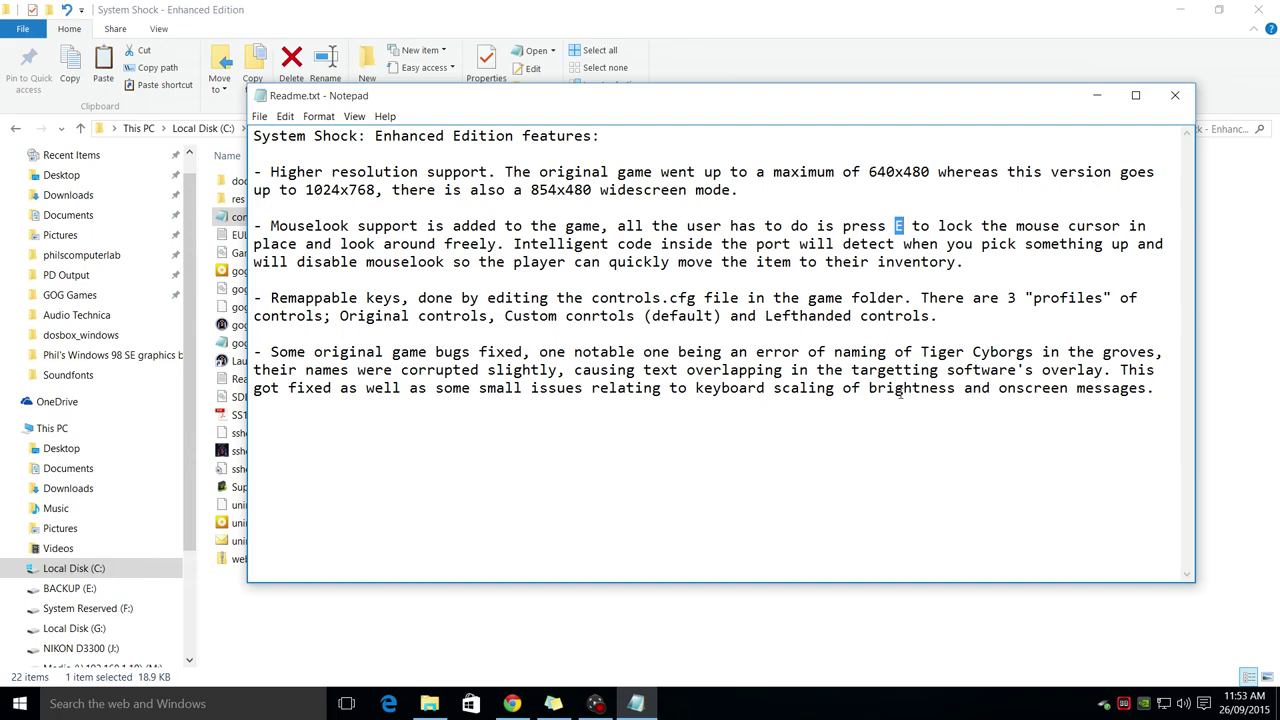
click(1175, 95)
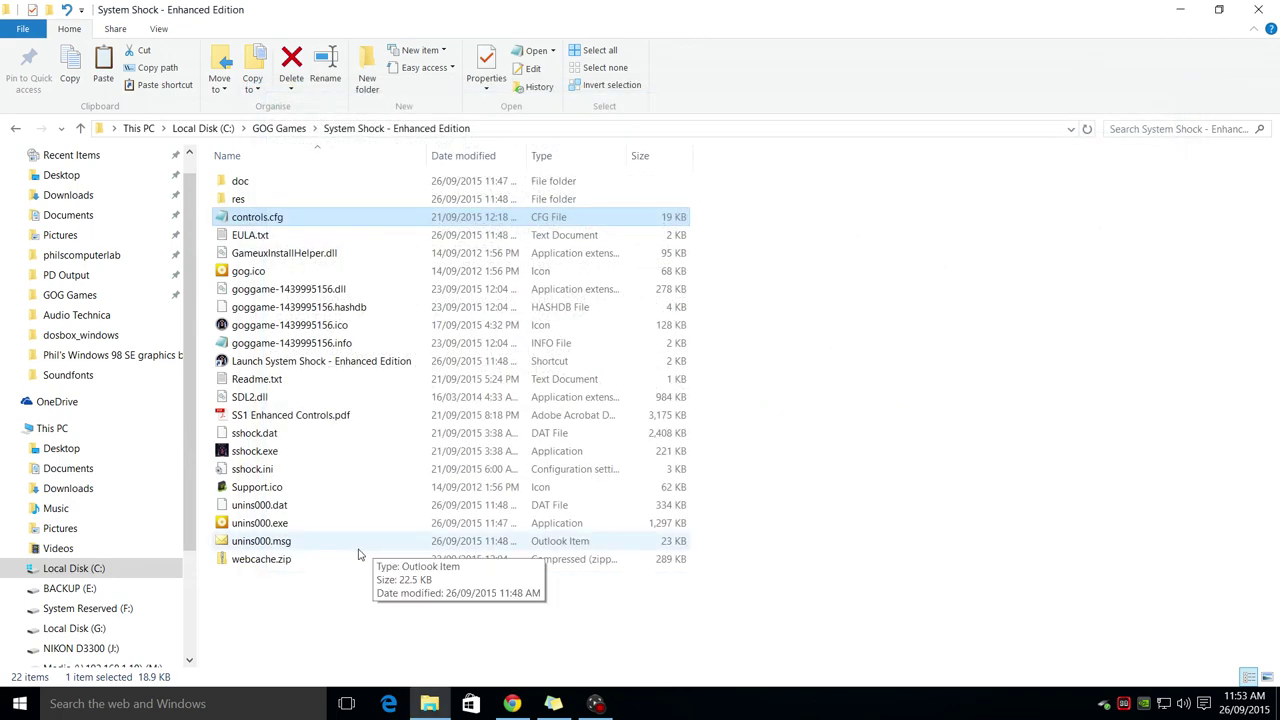
- Close the game folder and review the tweak guide notes on Enhanced Edition music and the VirtualMIDISynth installation
click(1256, 12)
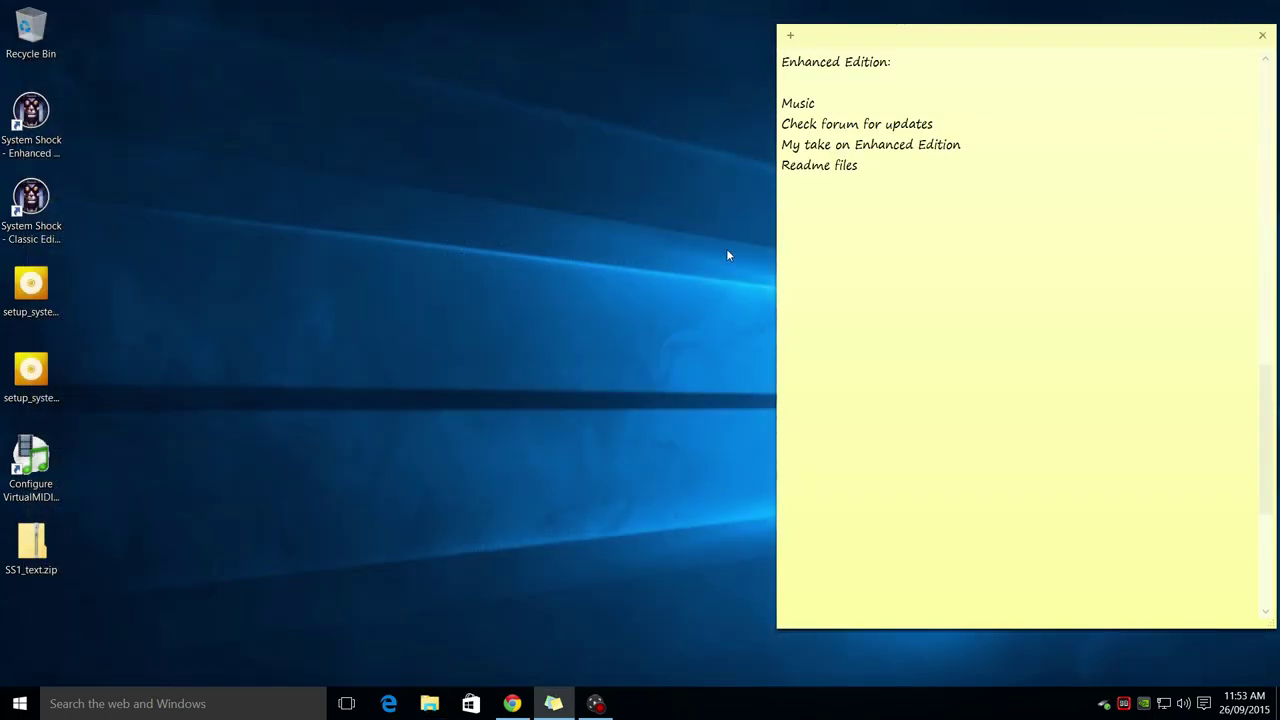
drag(818, 104, 777, 109)
click(900, 144)
scroll(900, 140, up, 10)
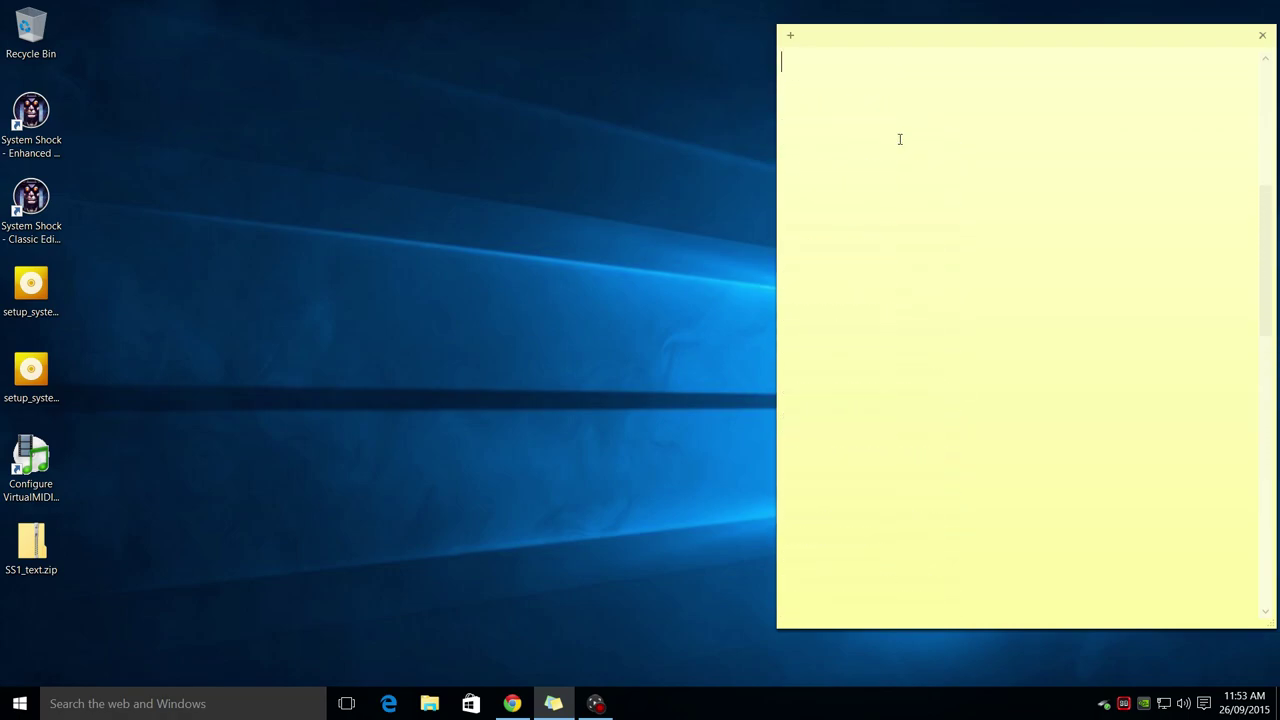
scroll(900, 140, up, 3)
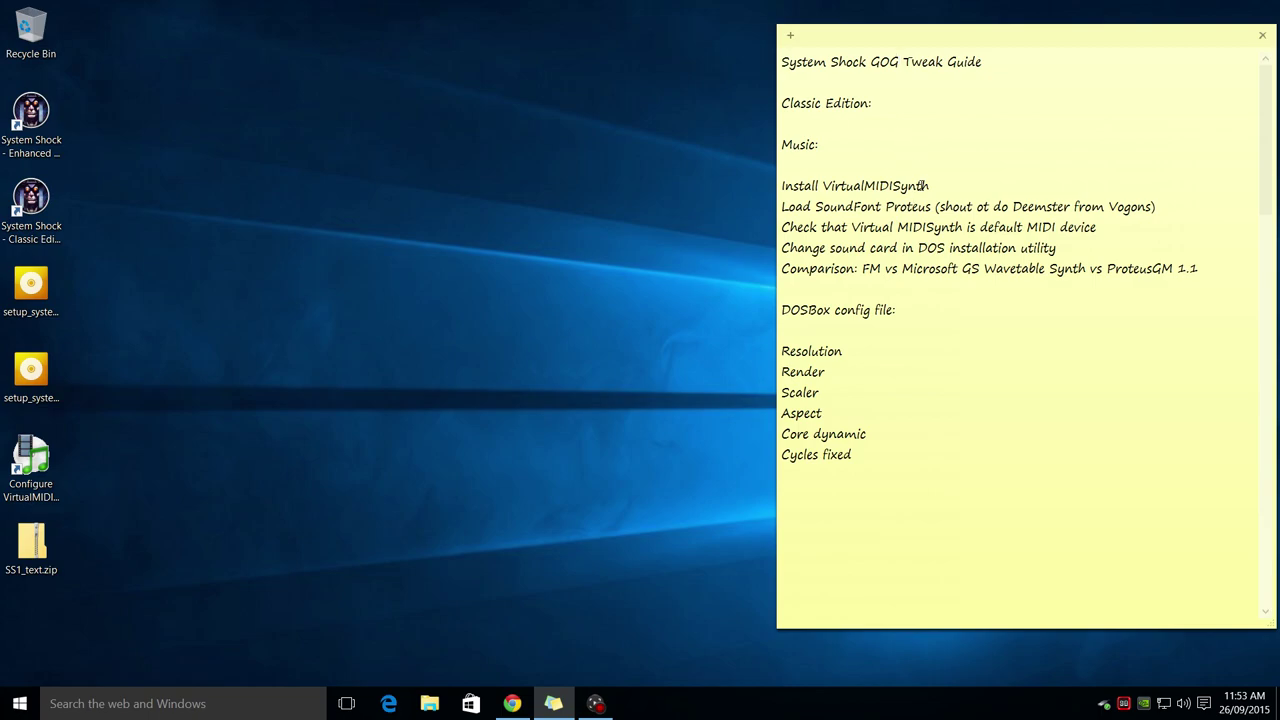
drag(913, 184, 835, 186)
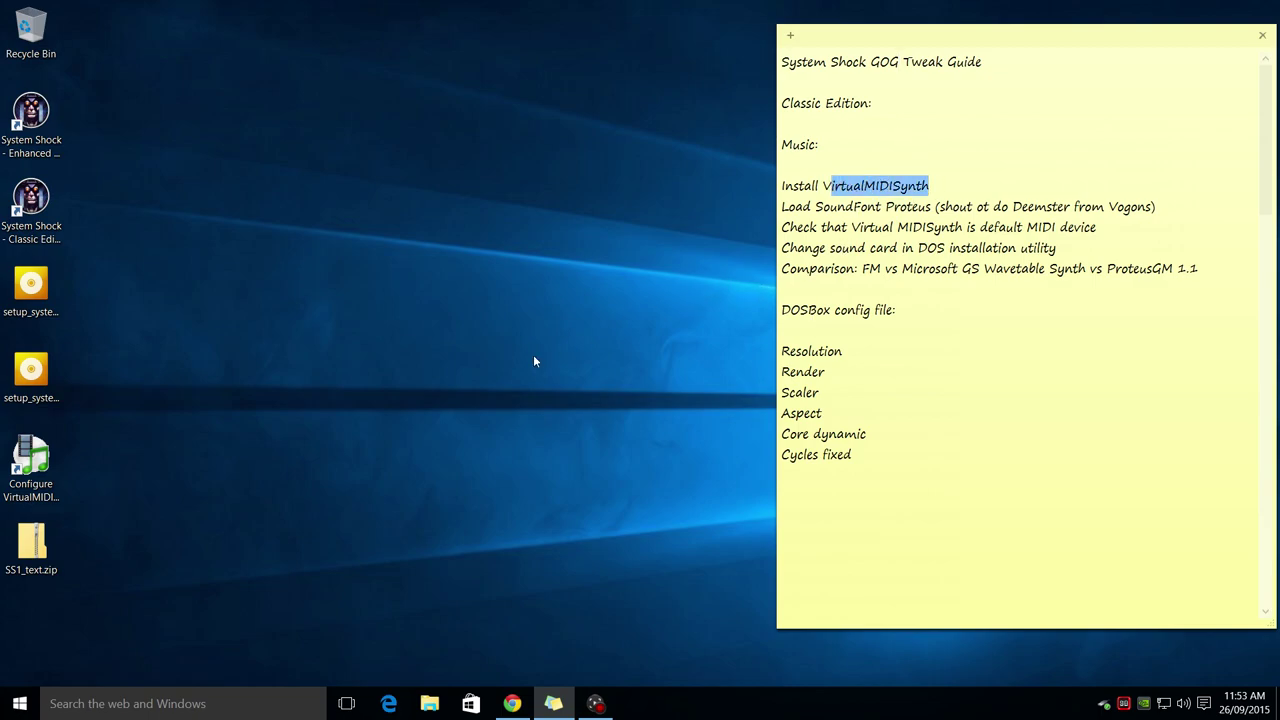
- Launch System Shock Enhanced Edition, skip the intro and start a new game with the player's name and default difficulty levels
double_click(31, 115)
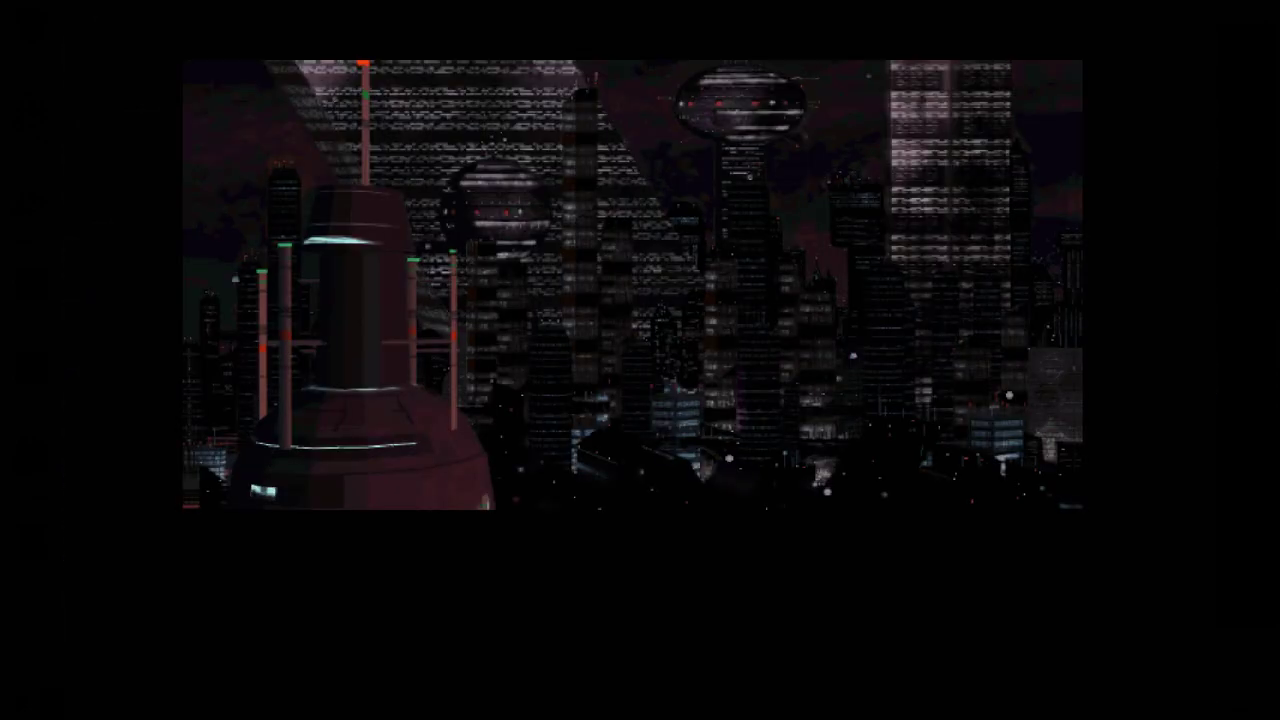
key(Escape)
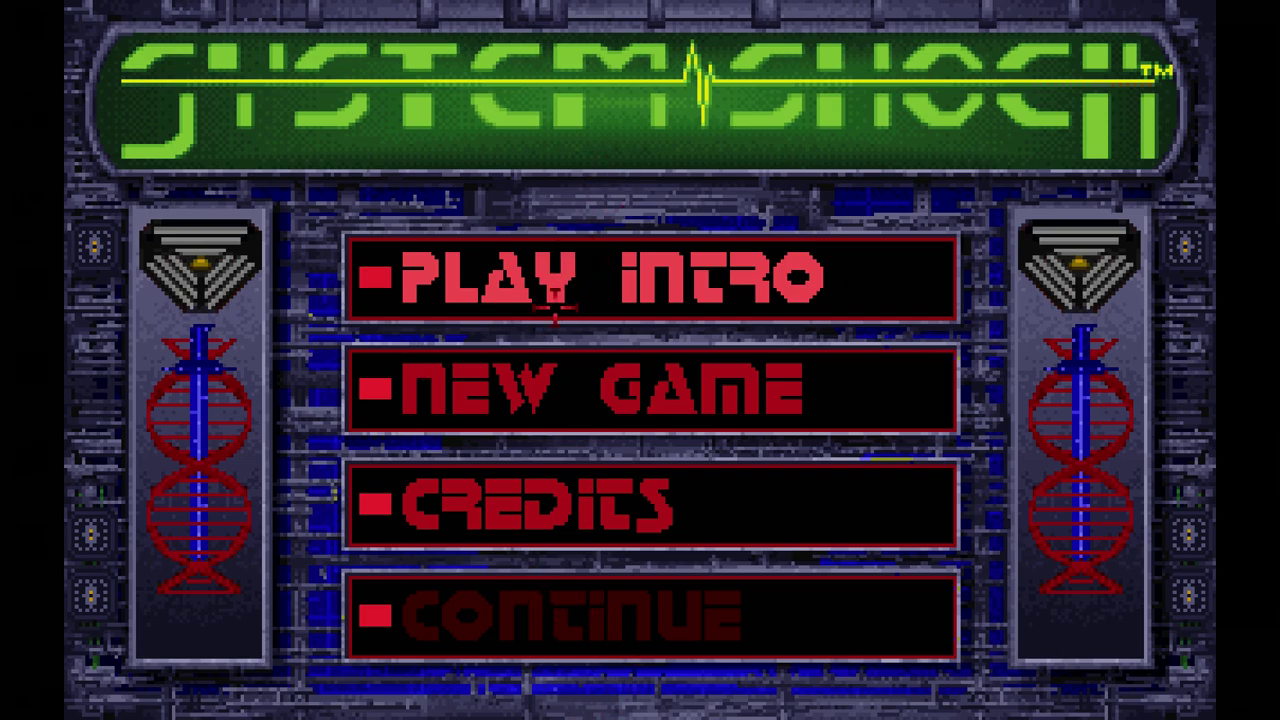
click(494, 391)
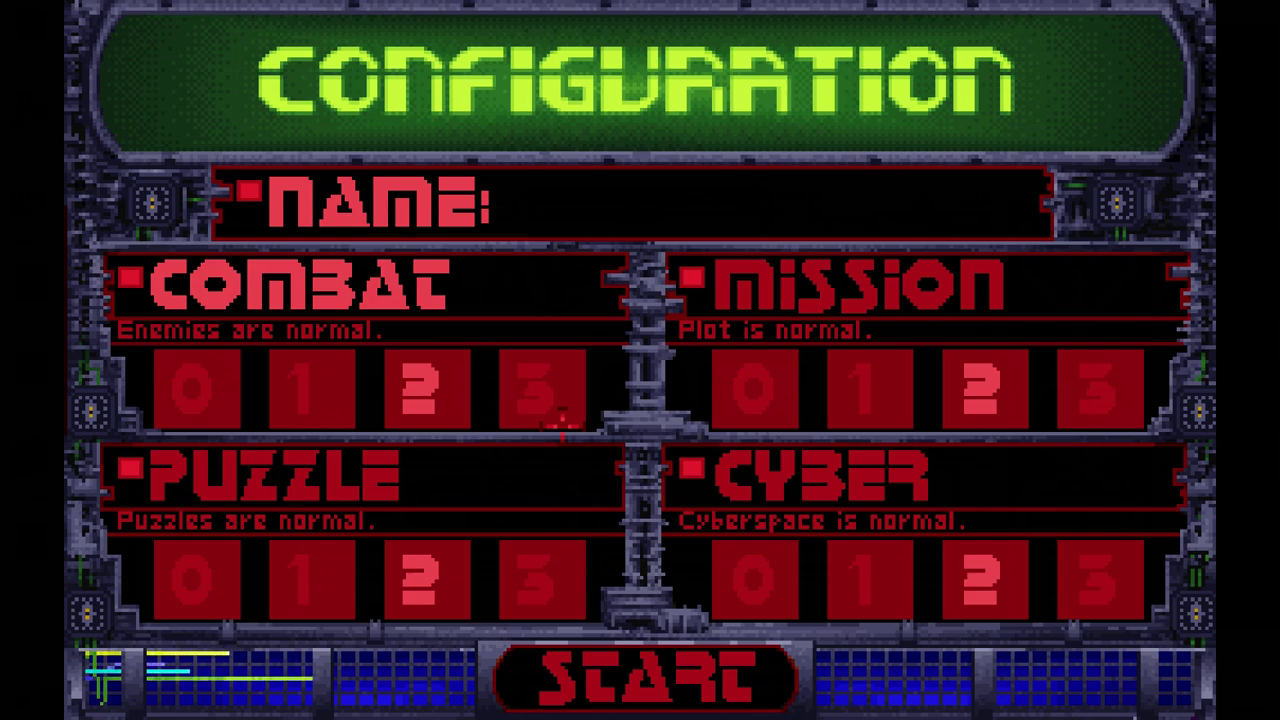
text(PHIL)
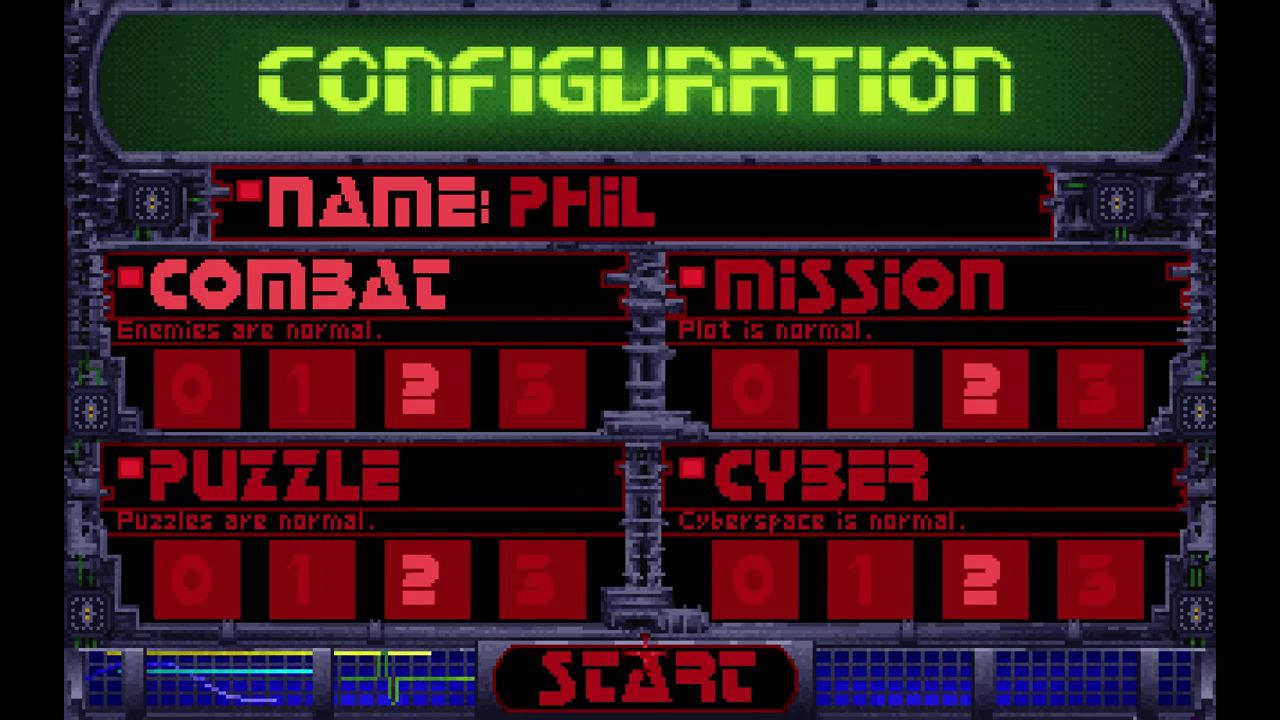
click(650, 670)
key(space)
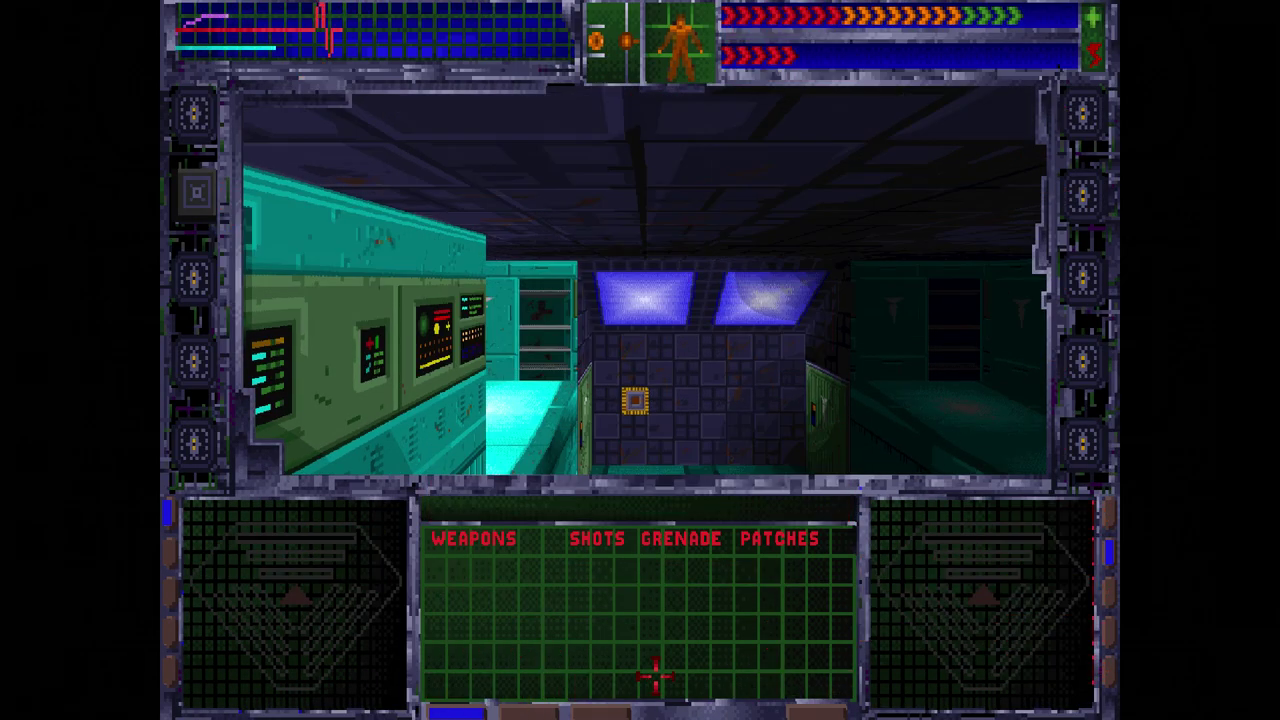
- Pause the game, compare the 854x480 and 1024 x 768 video modes, settle on 1024 x 768 and resume playing
drag(706, 243, 537, 294)
key(Escape)
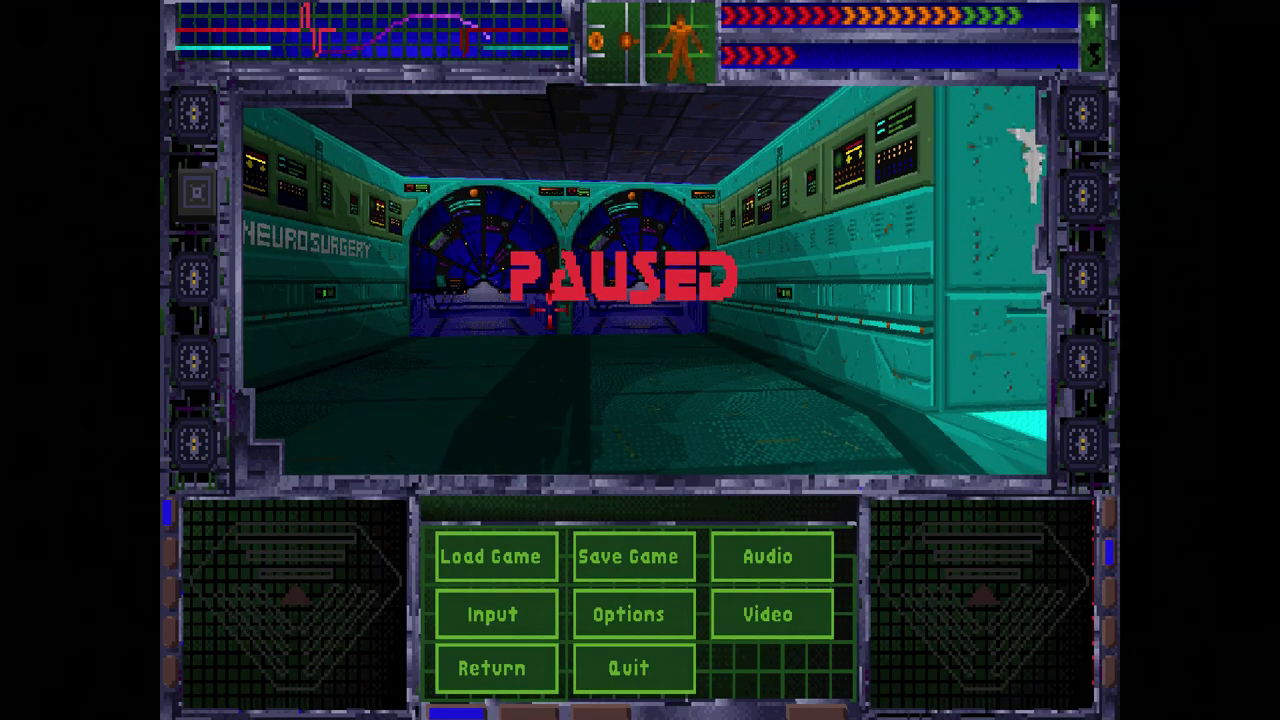
click(766, 608)
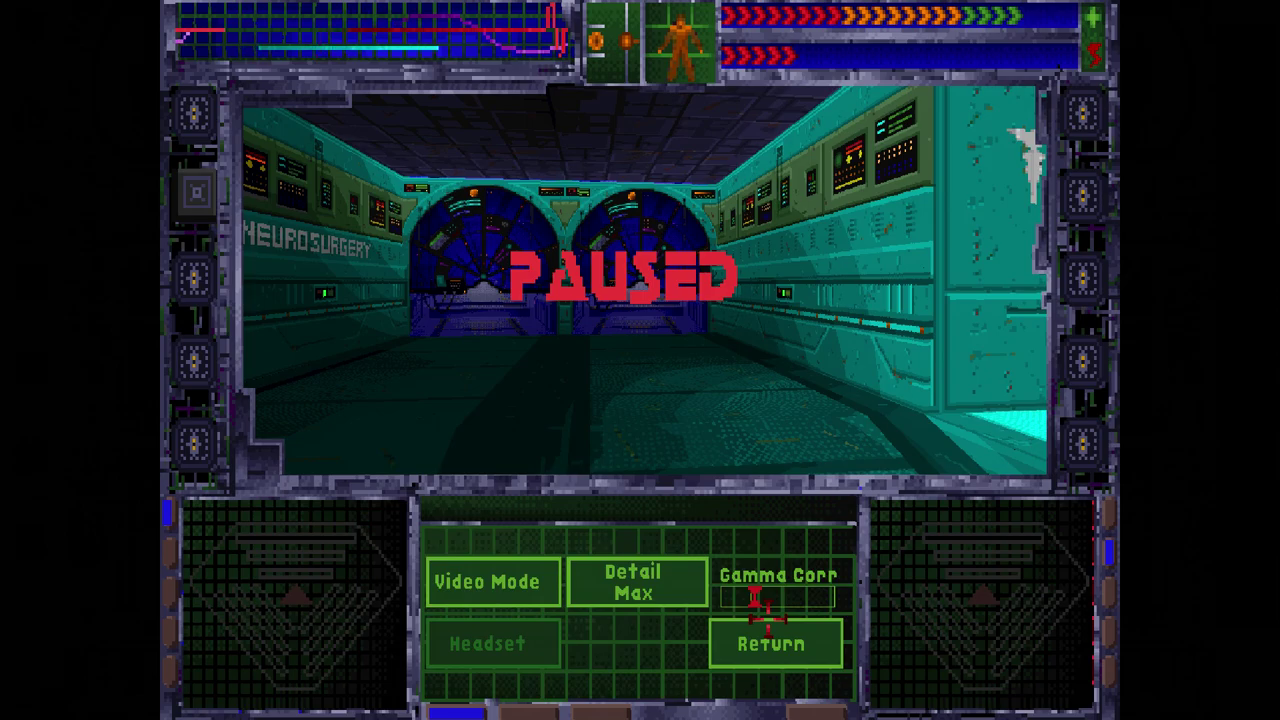
click(493, 581)
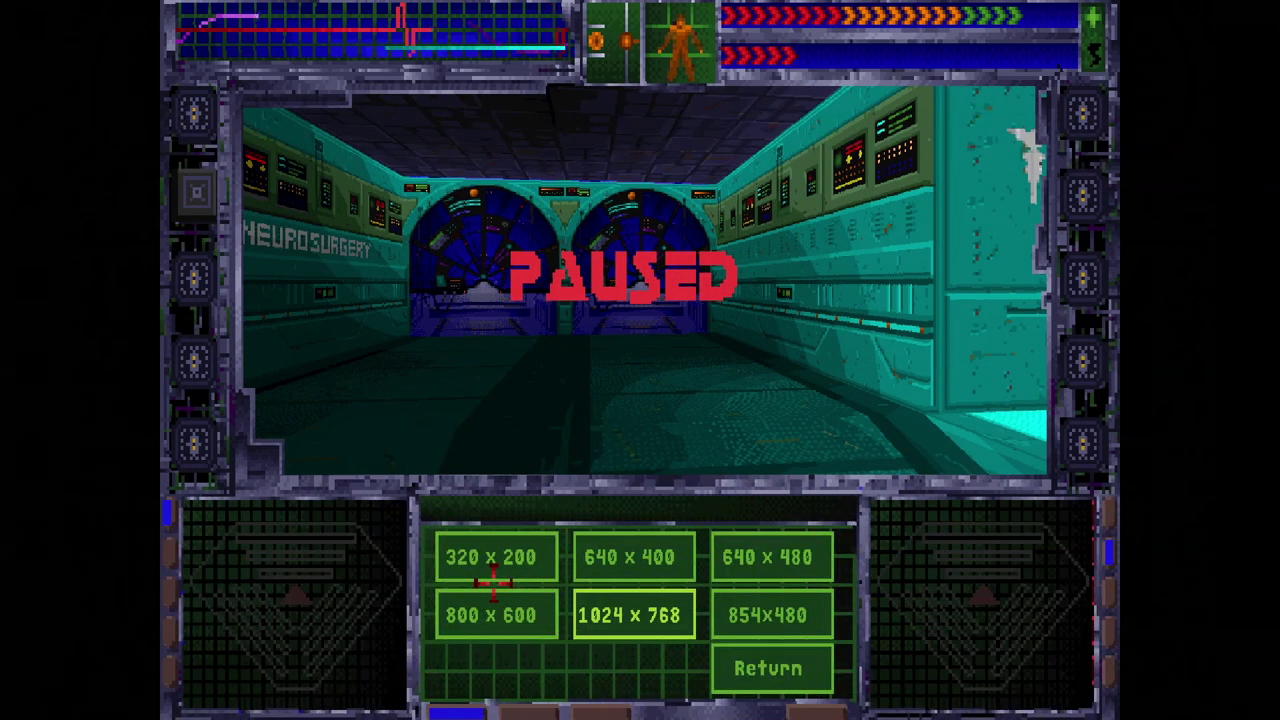
click(760, 615)
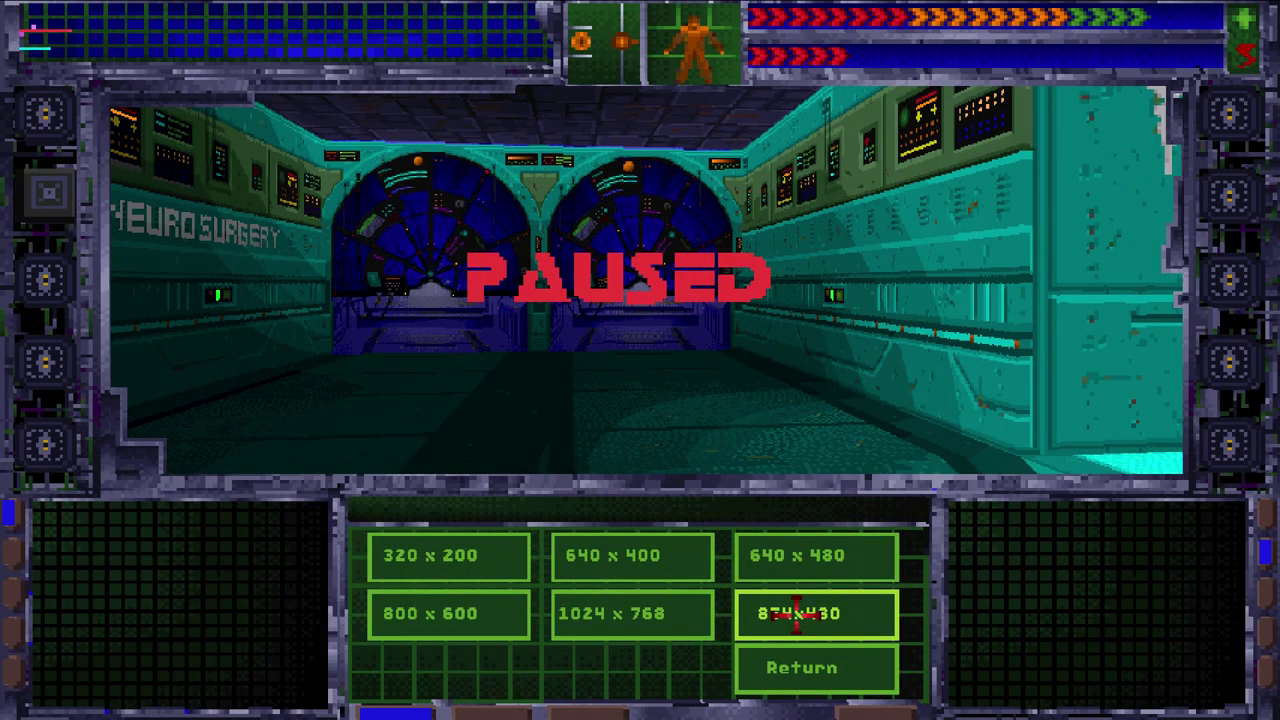
click(597, 614)
click(786, 612)
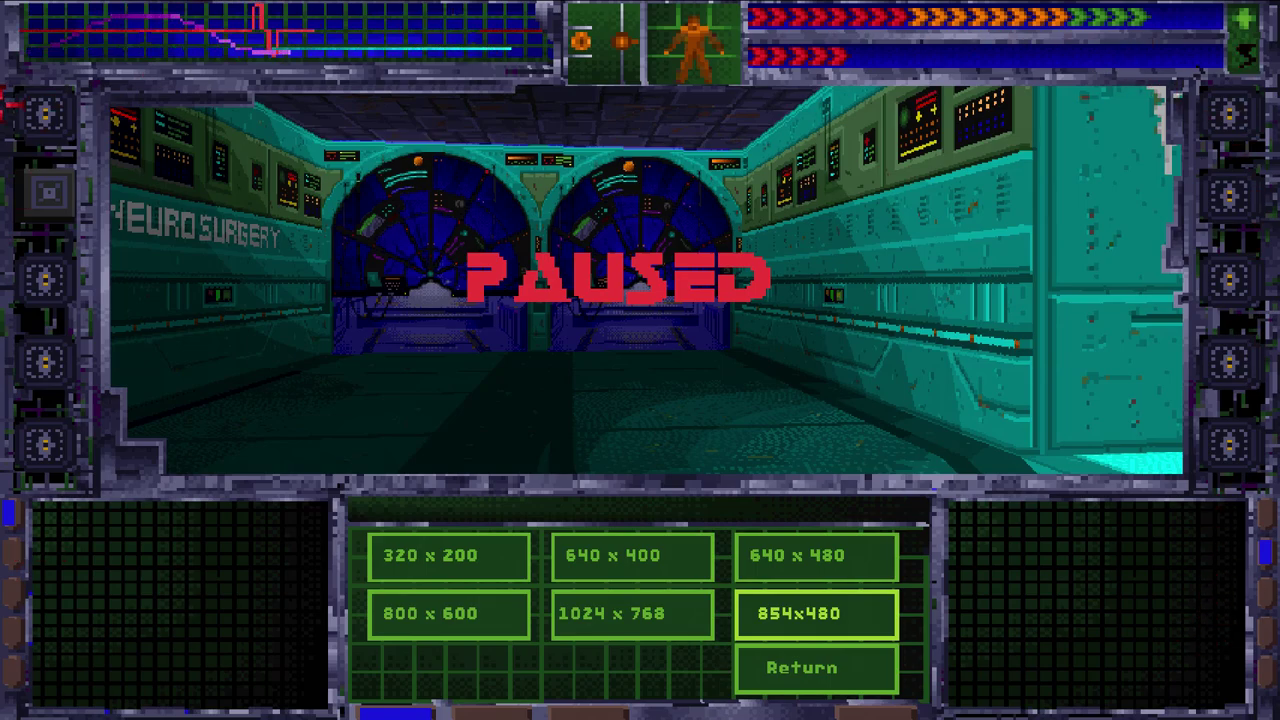
click(598, 616)
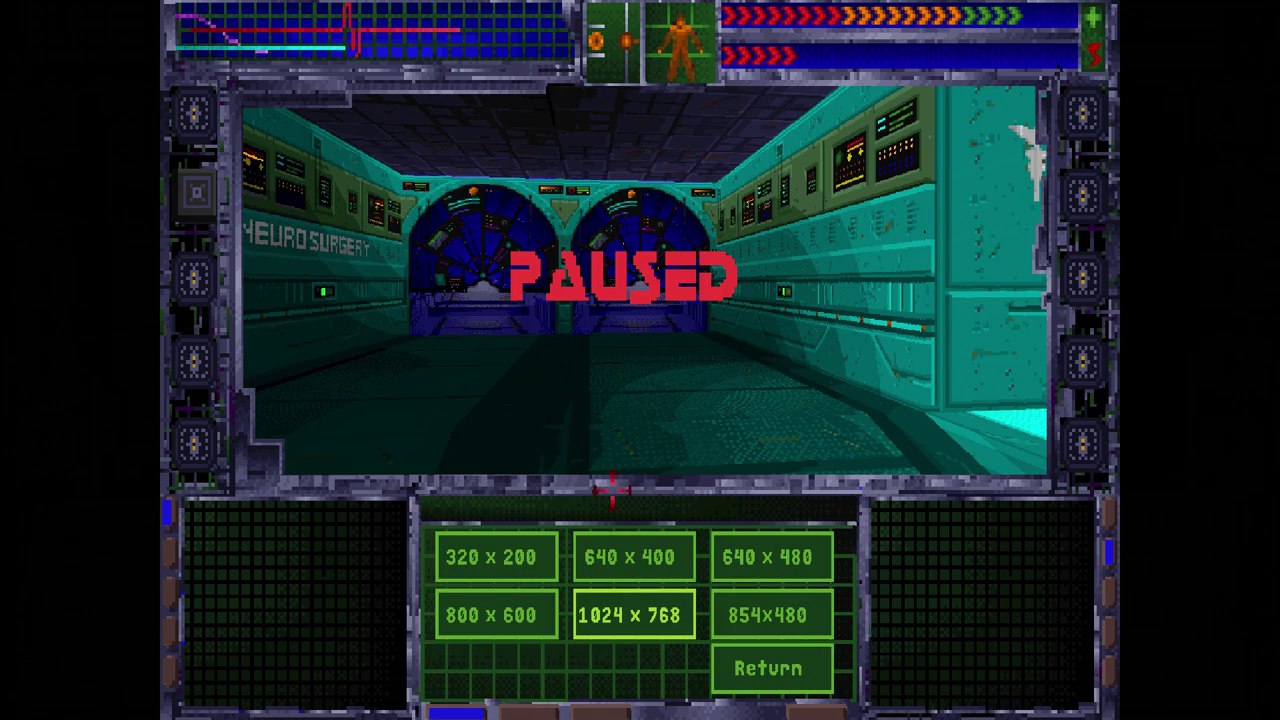
click(752, 670)
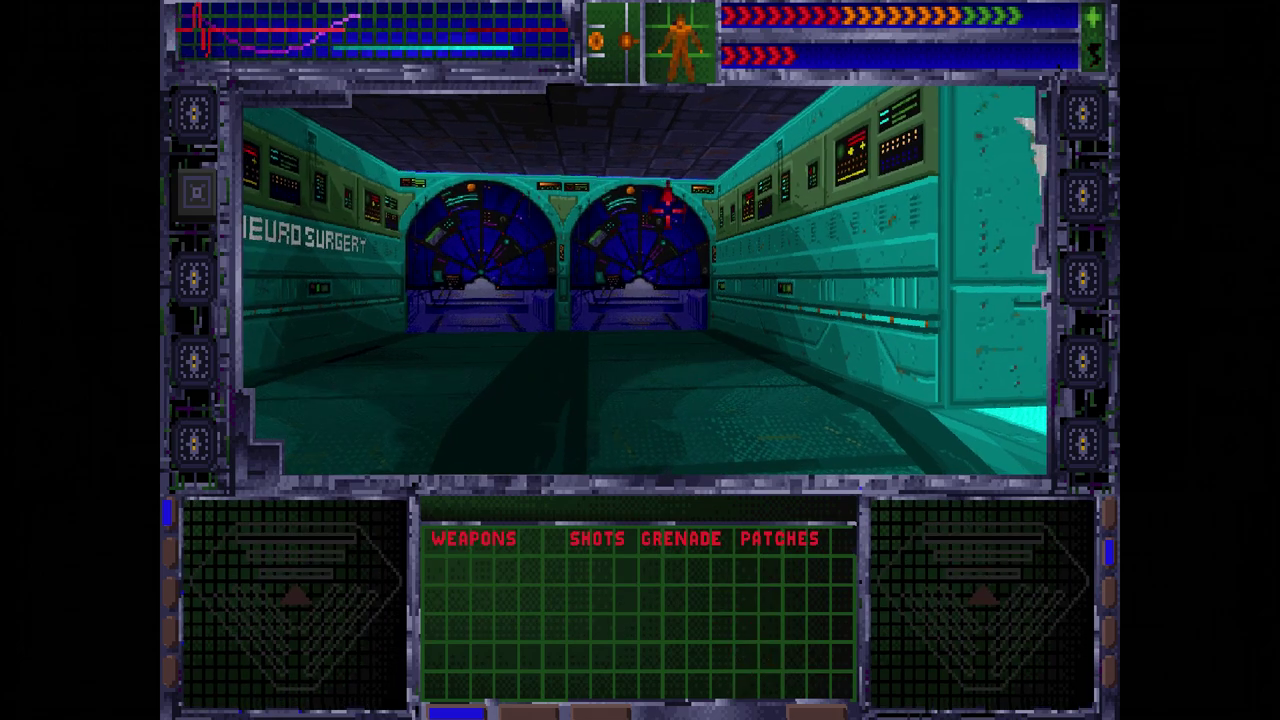
- Walk around the neurosurgery room in all directions while turning the view to try out movement and mouselook
key(a)
key(d)
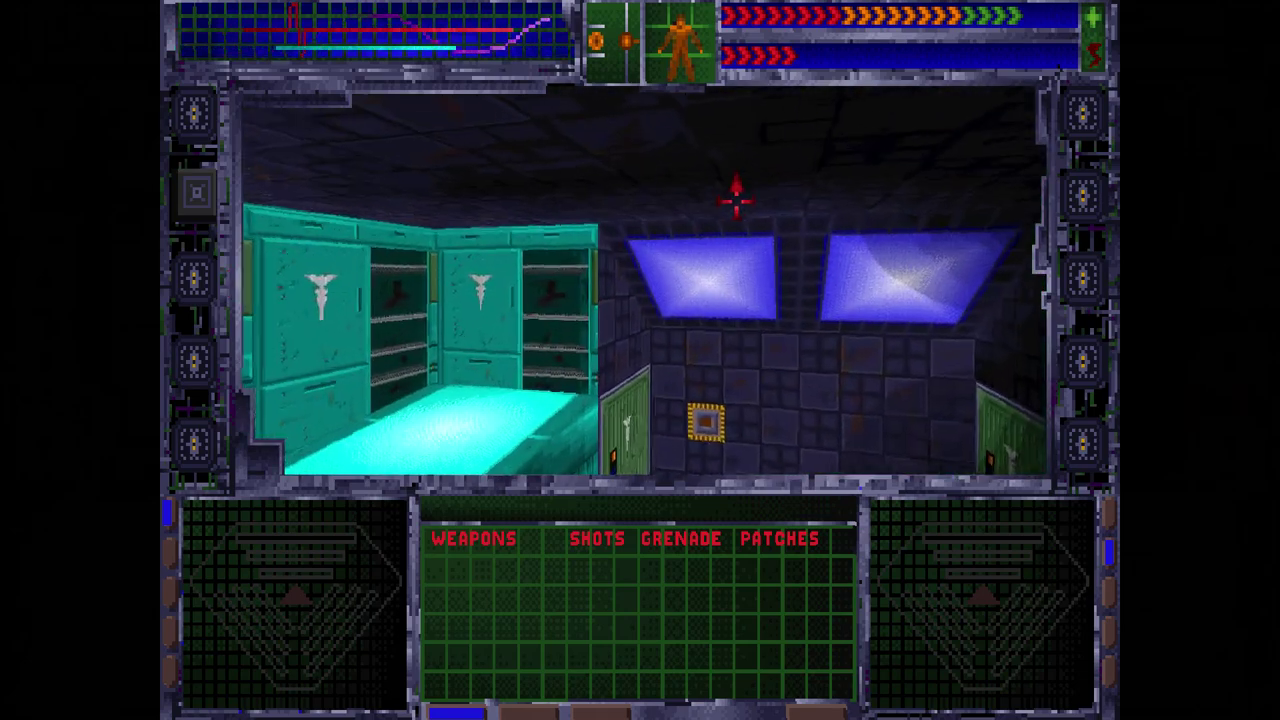
key(s)
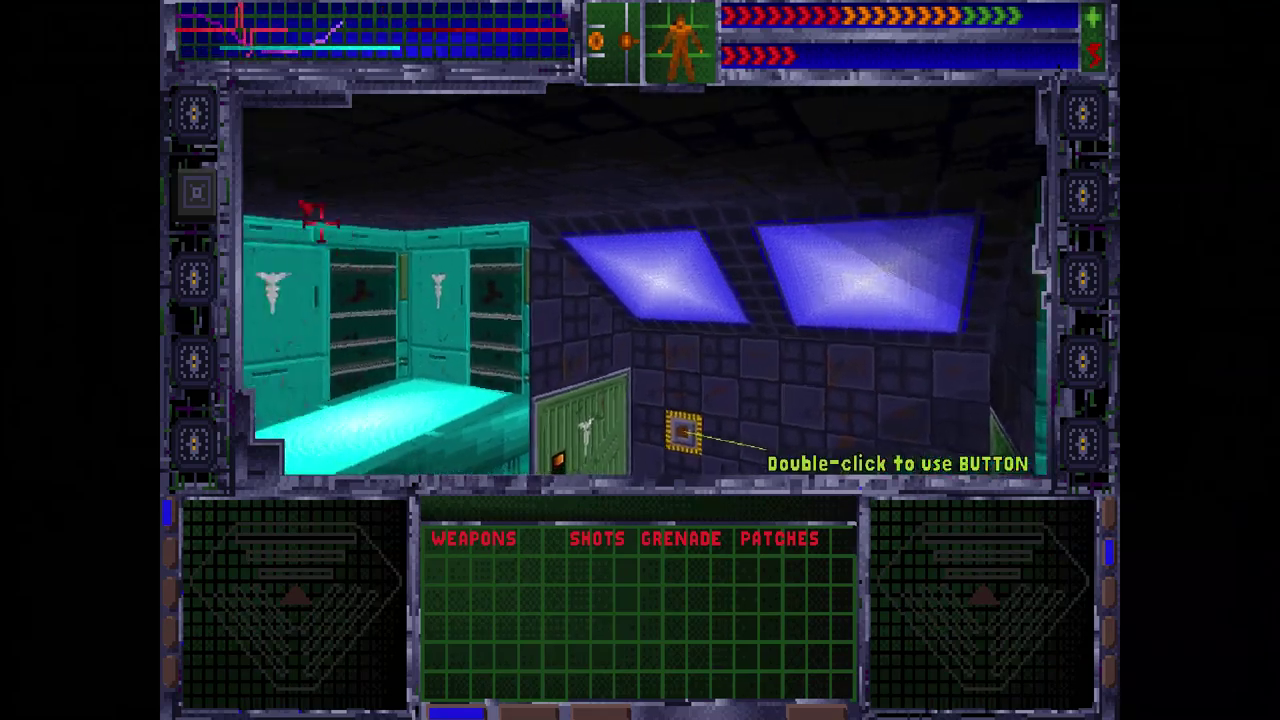
key(w)
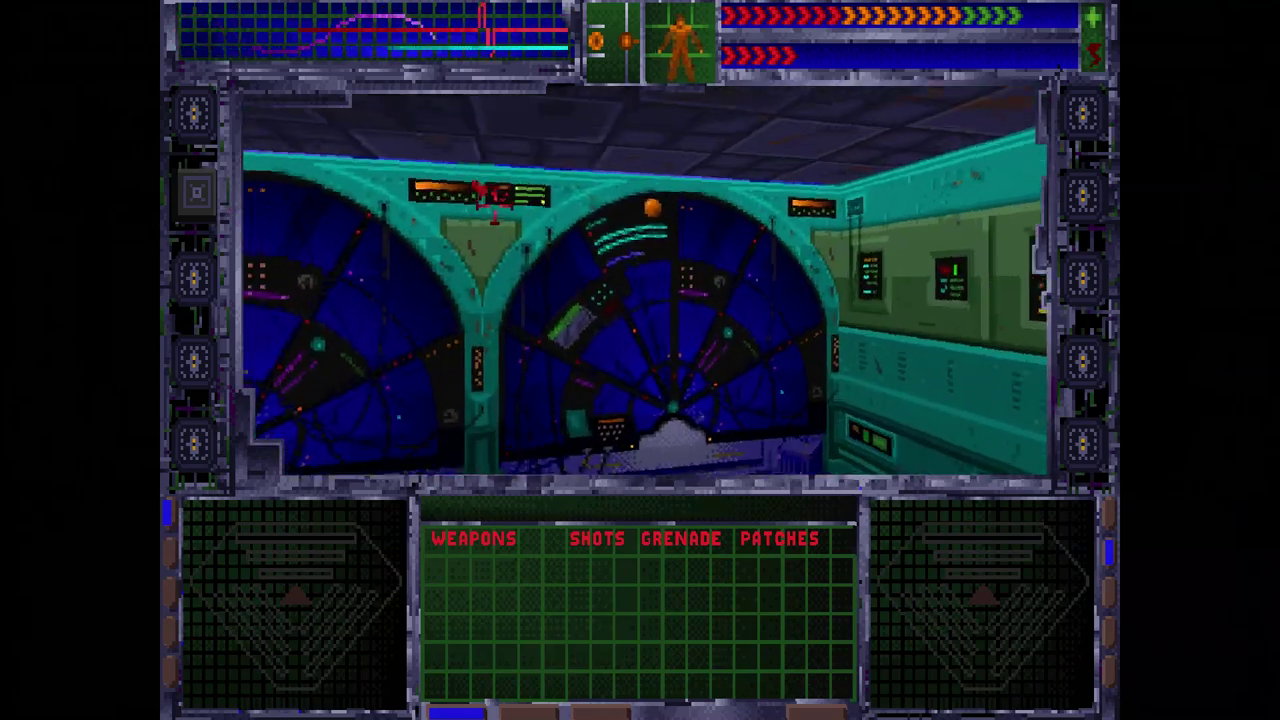